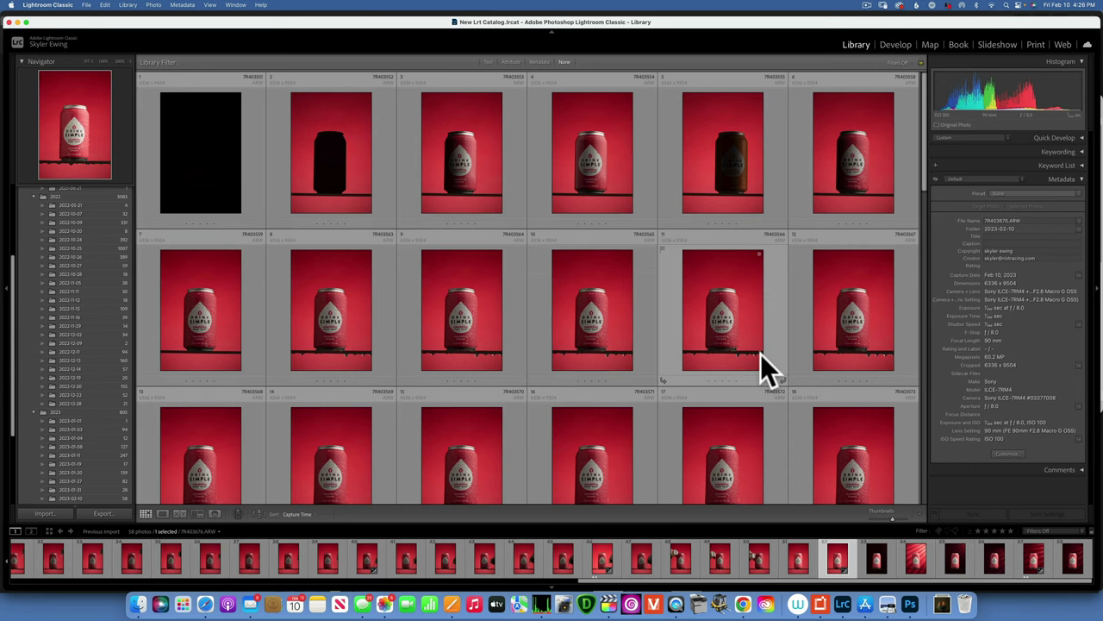
- Scroll the grid and view dropper shot 7R403579 and its neighbouring shots full size
scroll(761, 355, down, 5)
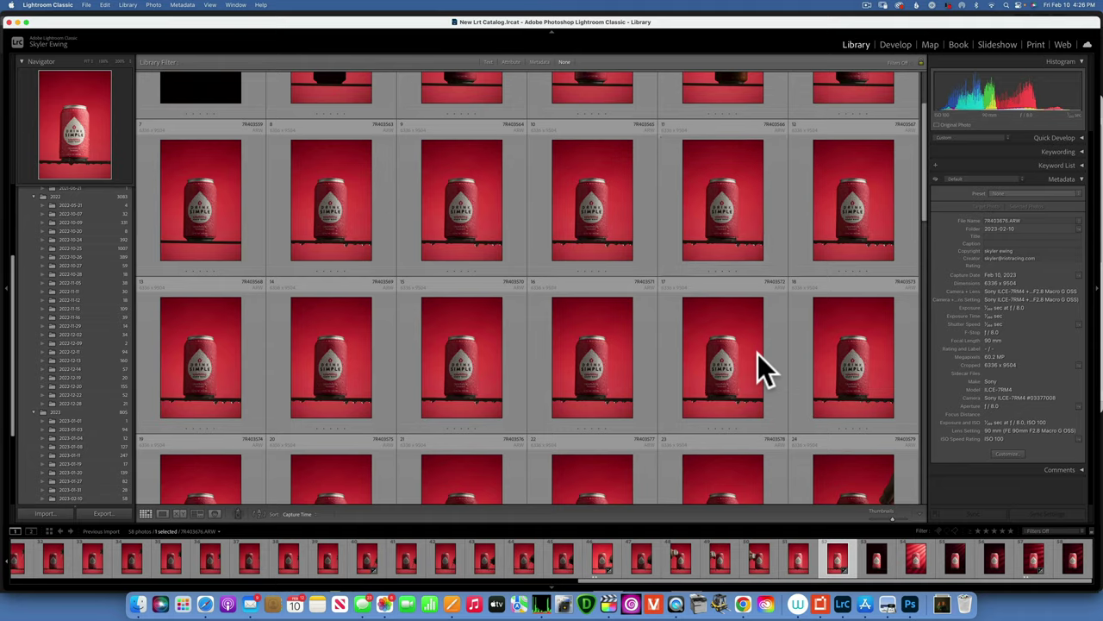
scroll(758, 354, down, 3)
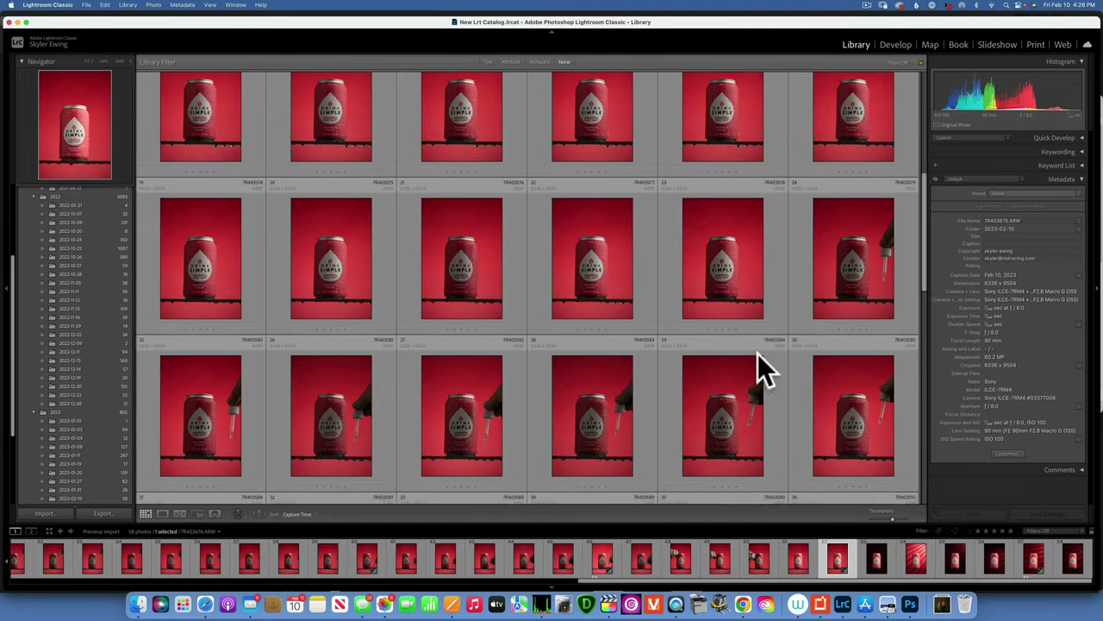
scroll(758, 370, down, 1)
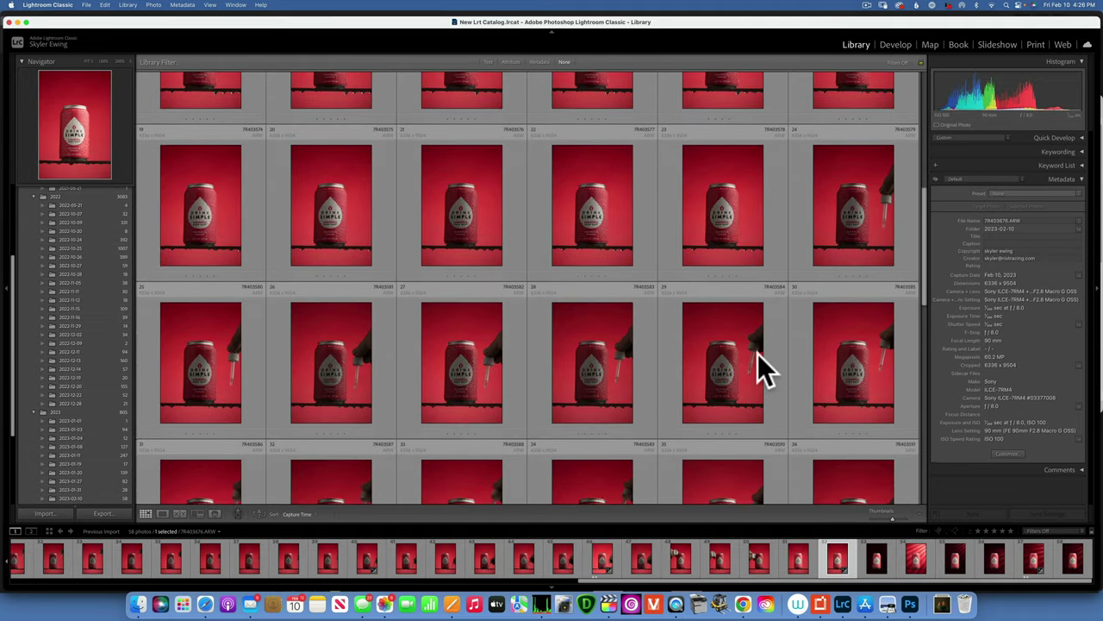
scroll(757, 355, down, 2)
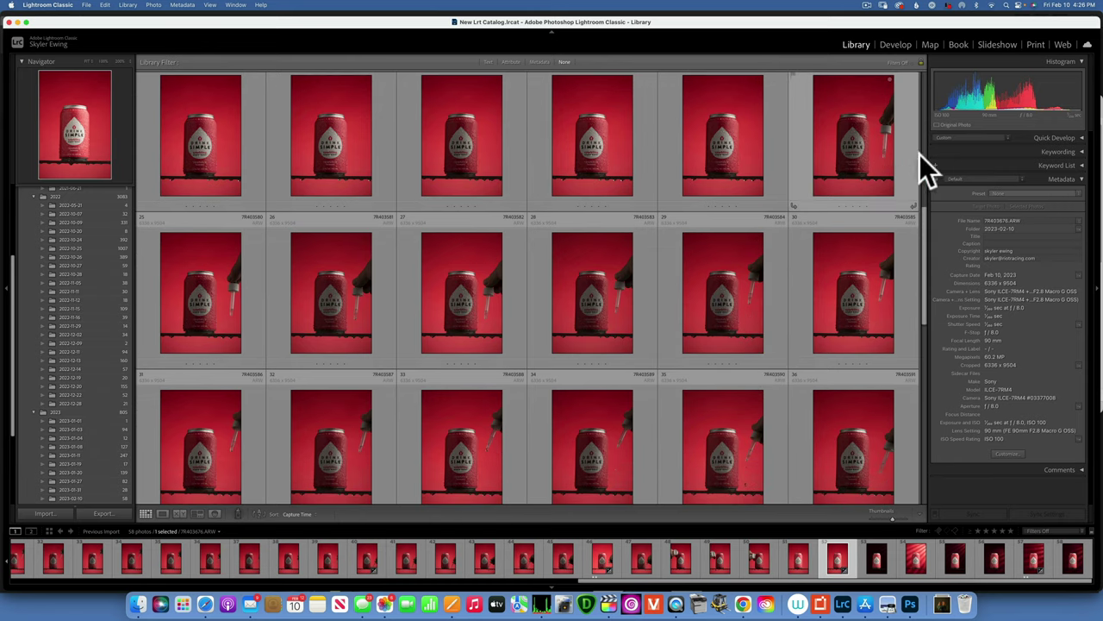
double_click(880, 164)
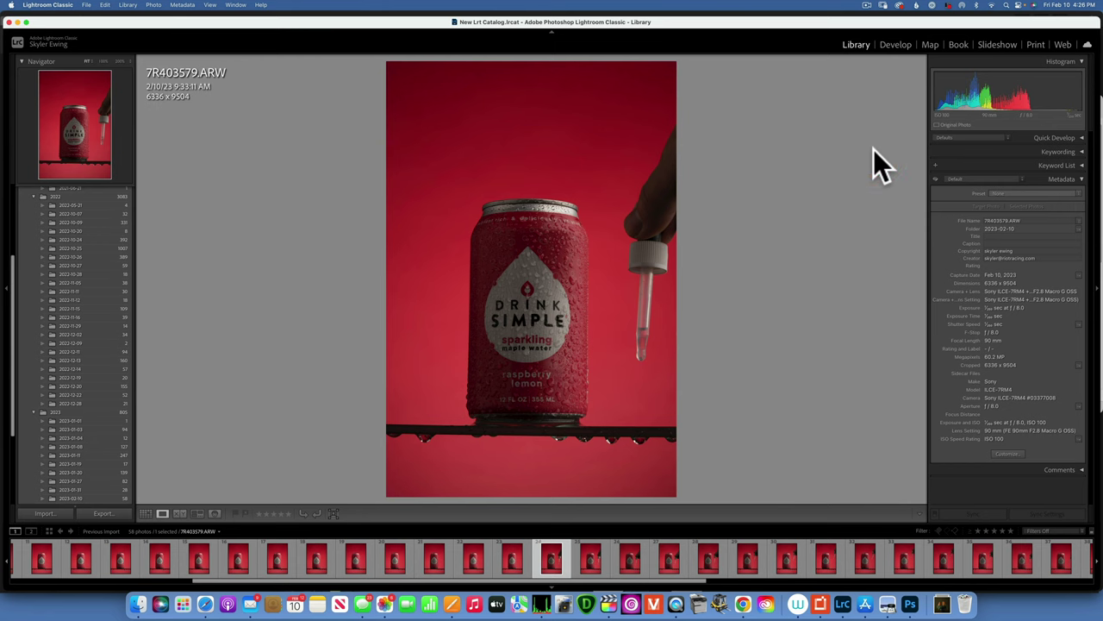
key(Right)
key(Right)
key(Right)
key(Right)
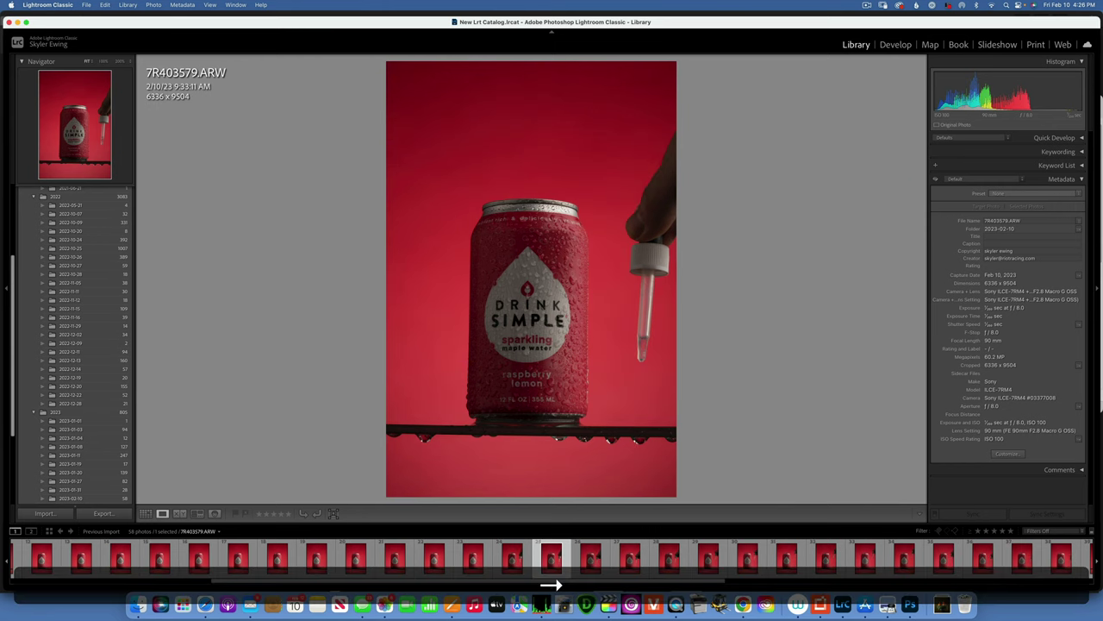
key(Right)
key(Right)
key(Right)
key(Right)
key(Right)
key(Right)
key(Right)
key(Right)
key(Right)
key(Right)
key(Right)
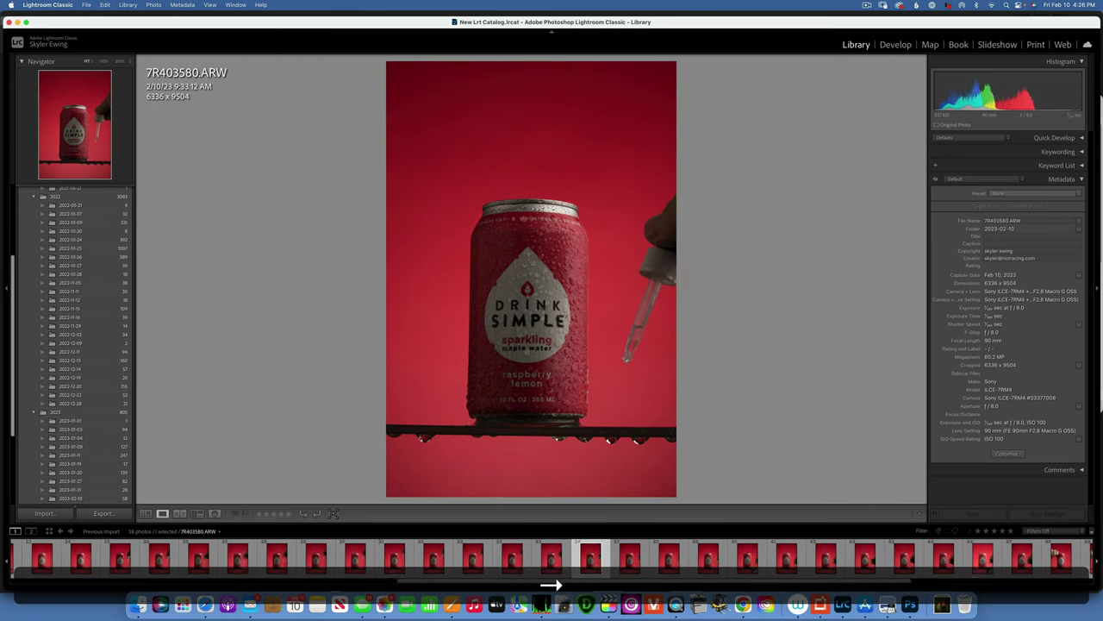
key(Right)
key(Right)
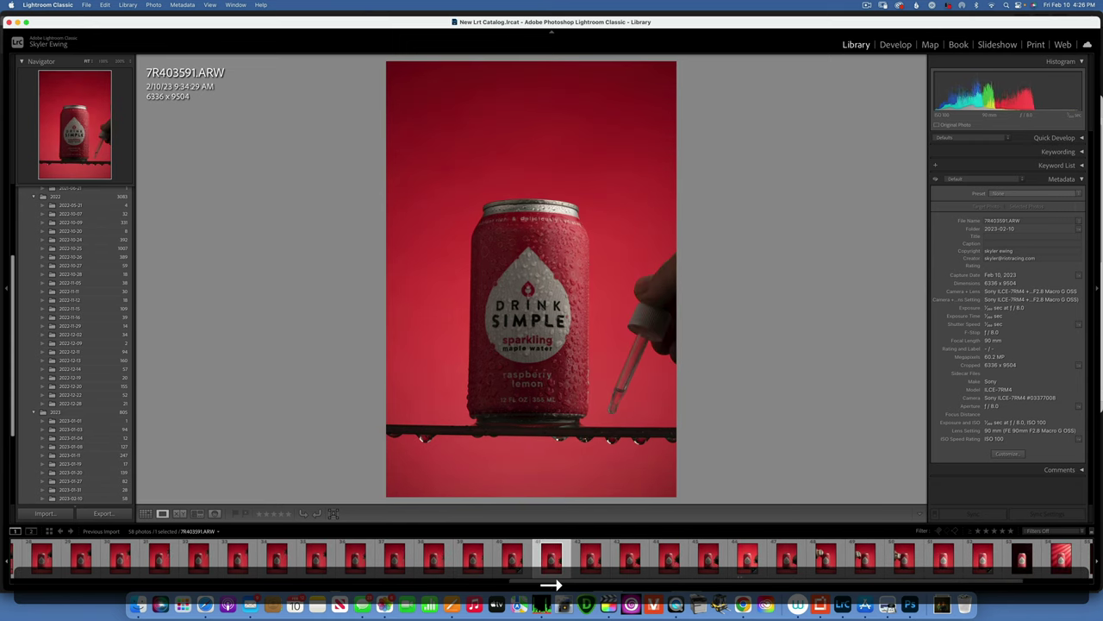
key(Left)
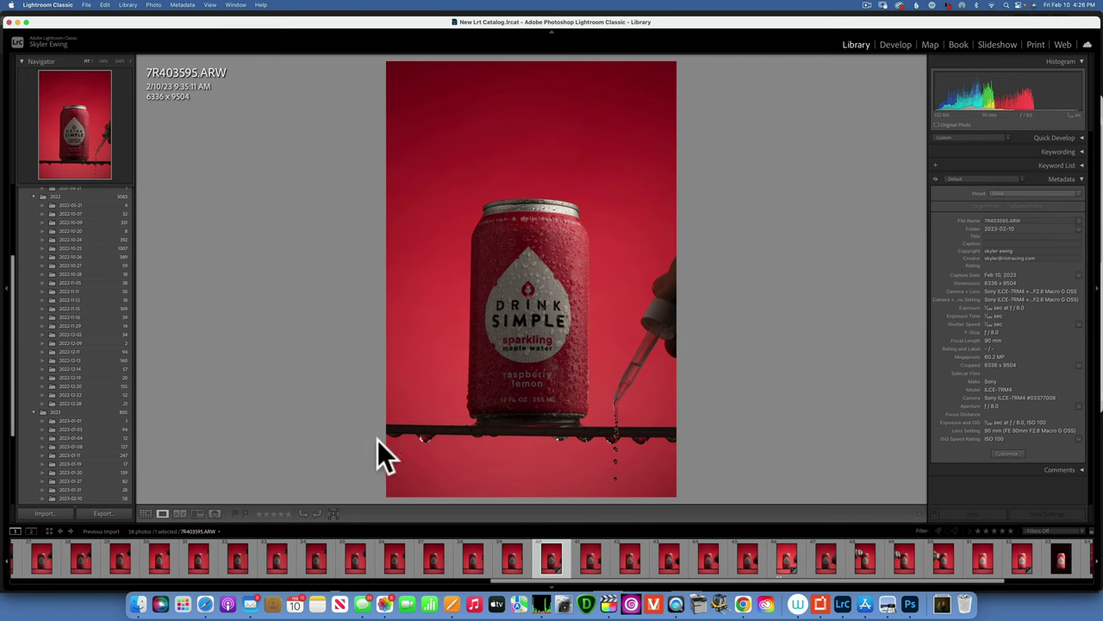
- Back in the grid, inspect photo 52 and the dark red backdrop shot full size
click(145, 514)
scroll(555, 280, down, 5)
scroll(555, 280, down, 3)
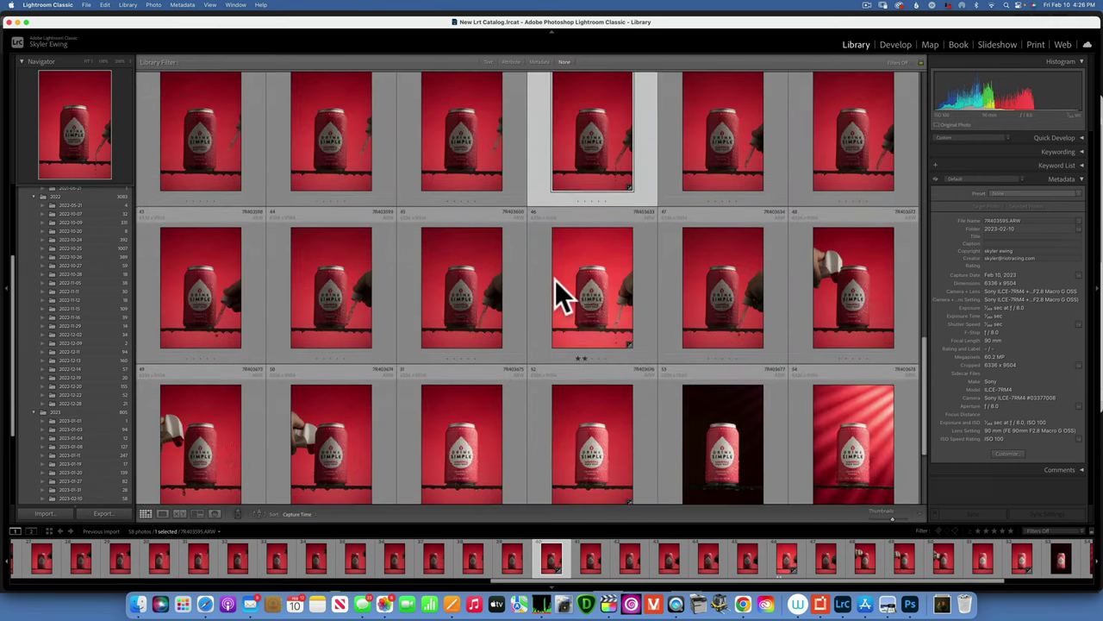
double_click(582, 326)
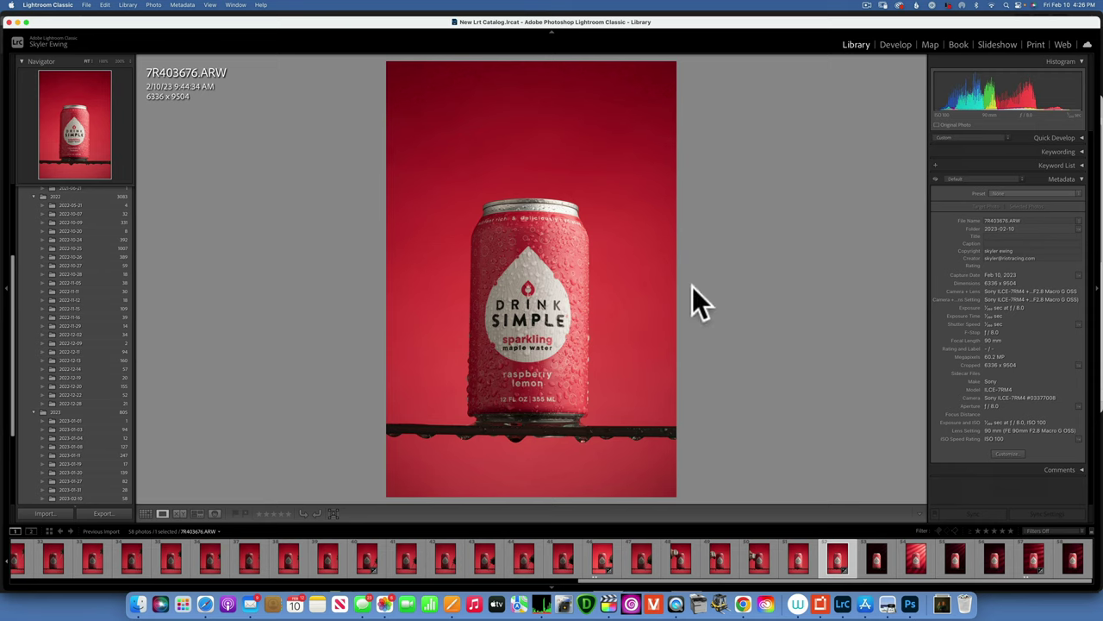
click(146, 512)
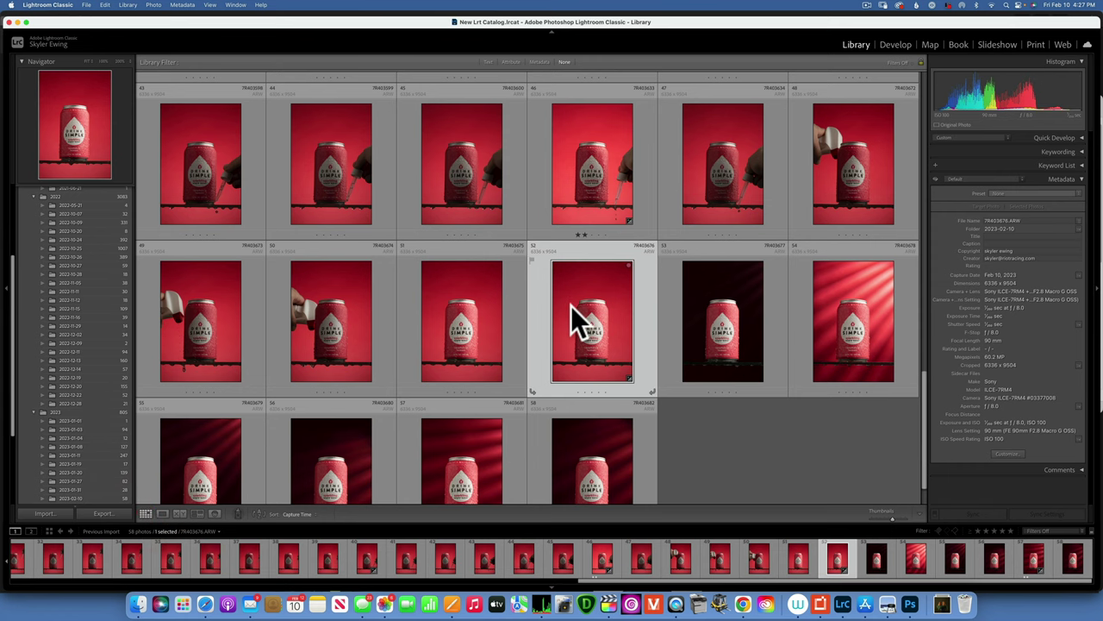
scroll(571, 305, down, 2)
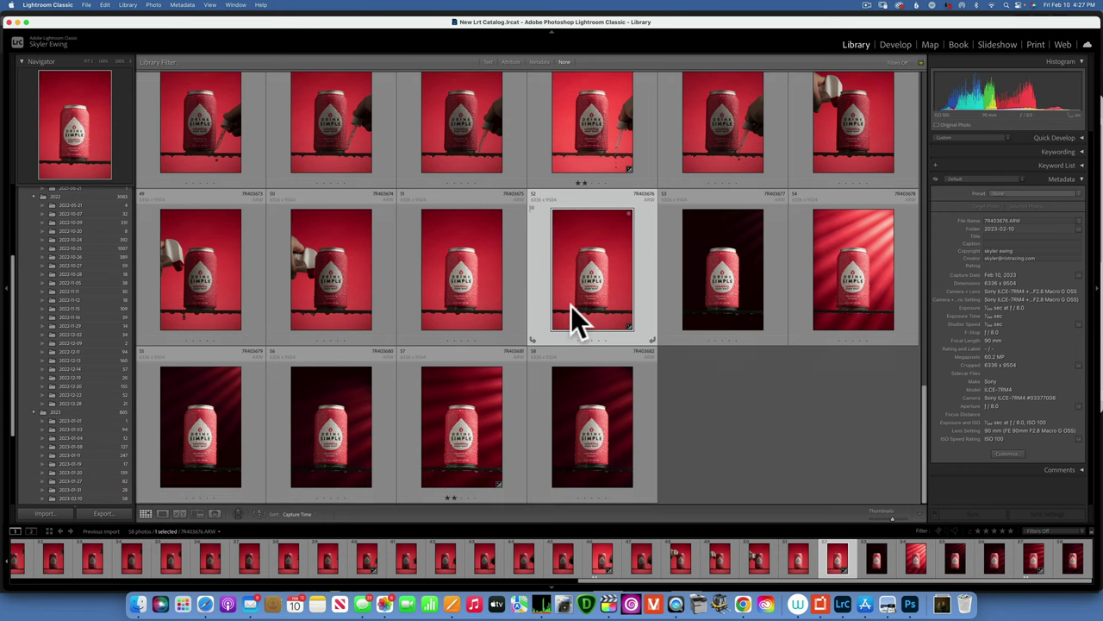
double_click(449, 424)
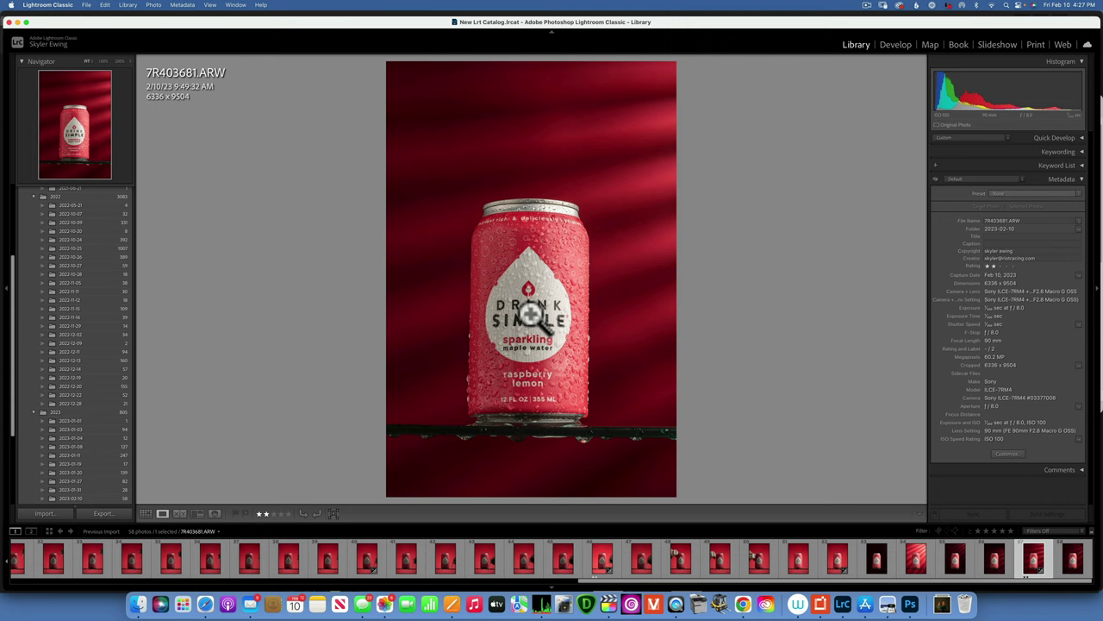
click(143, 513)
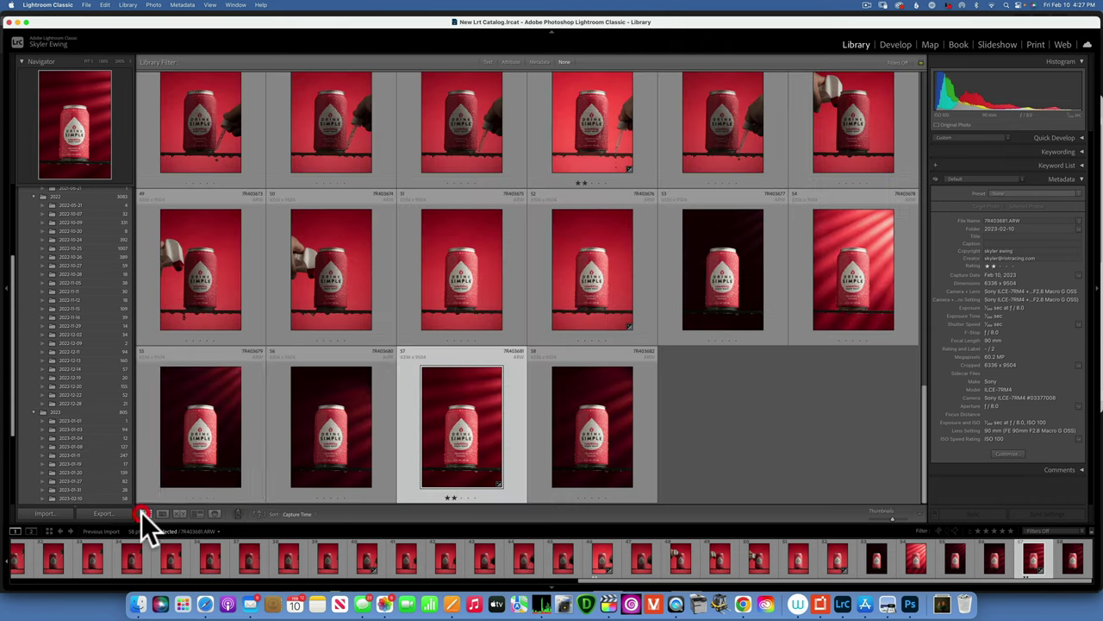
- Compare dropper shot 7R403633, then reopen 7R403681 and take it into Develop
scroll(518, 232, up, 1)
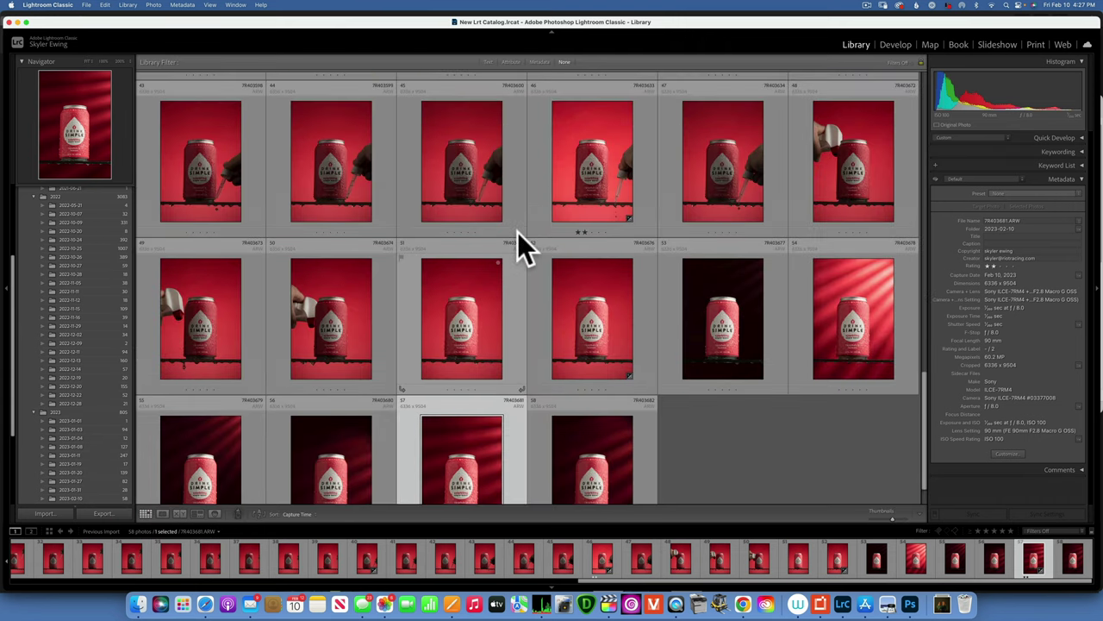
double_click(615, 153)
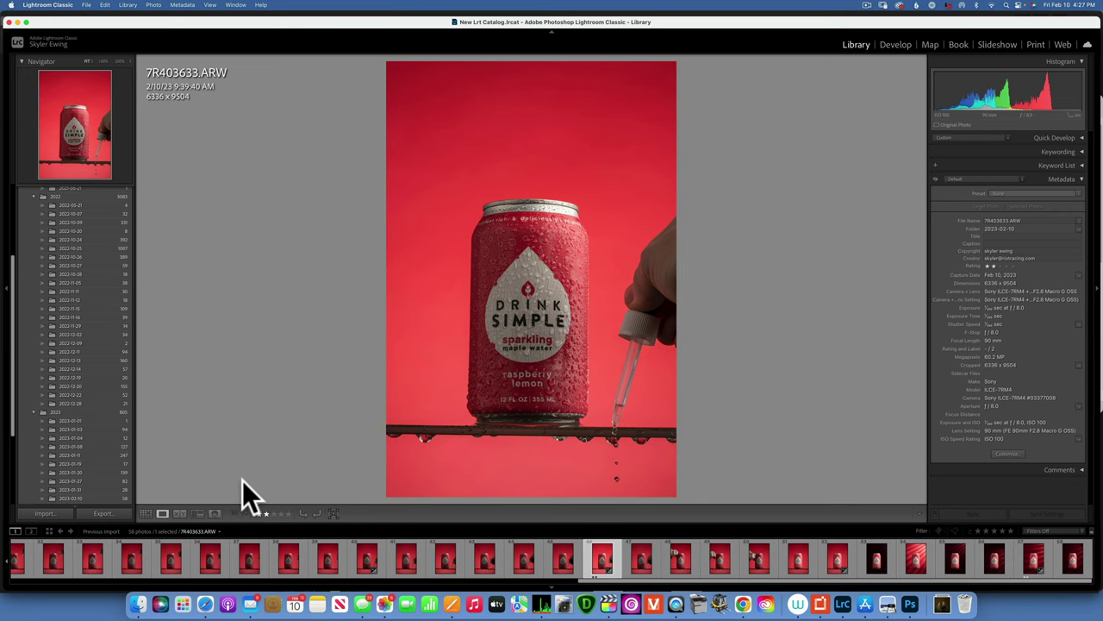
click(147, 513)
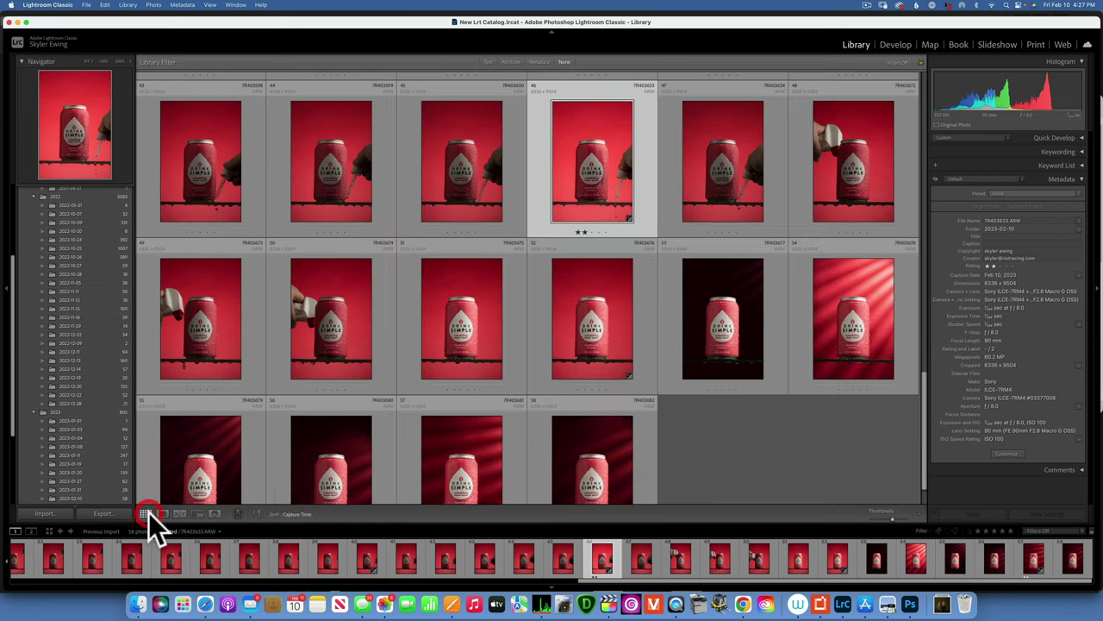
double_click(476, 450)
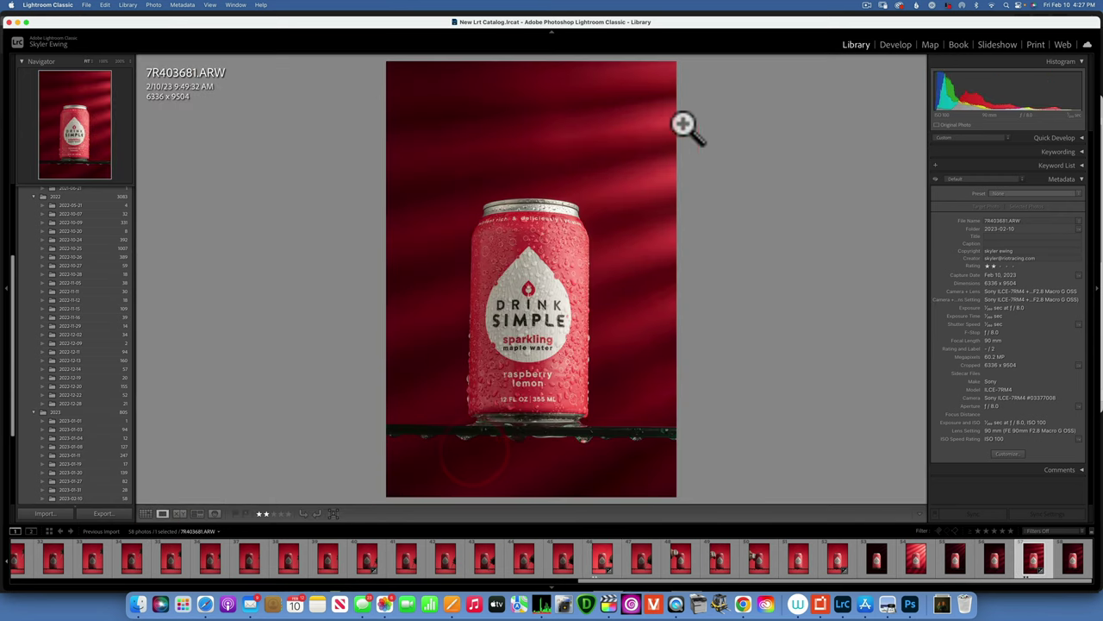
click(886, 44)
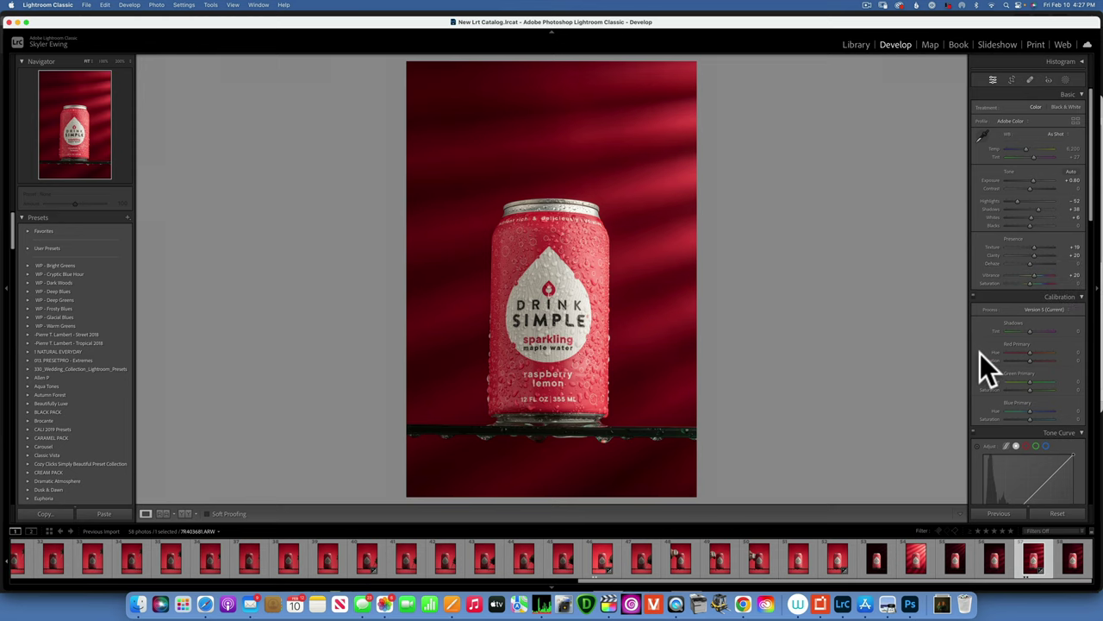
- Review 7R403681's Tone Curve and HSL settings, then go back to the Library module
scroll(980, 352, down, 5)
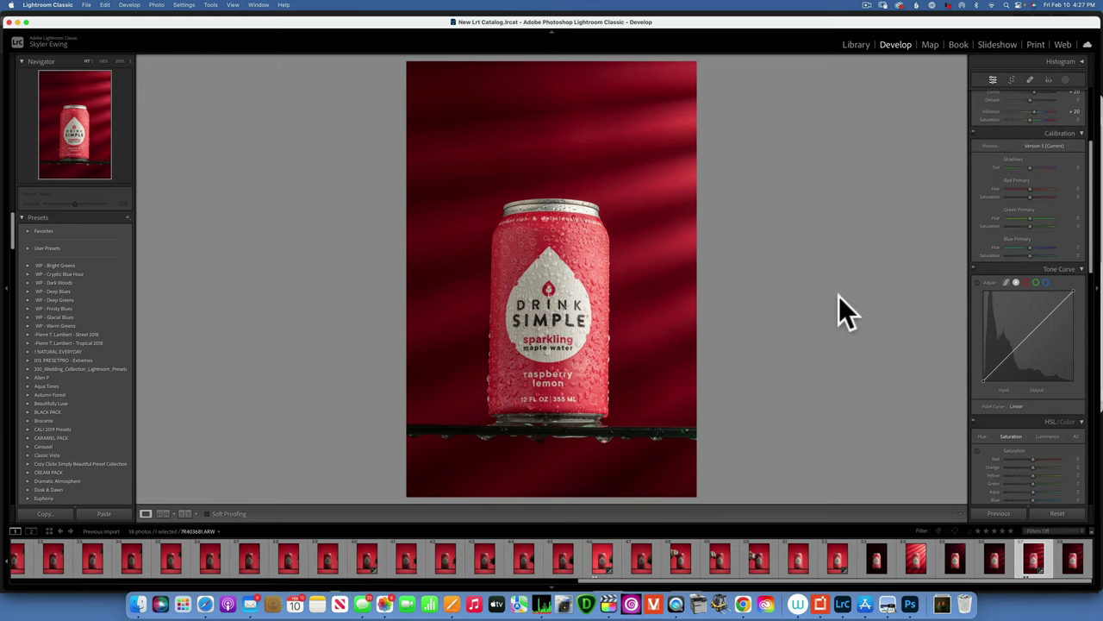
click(855, 44)
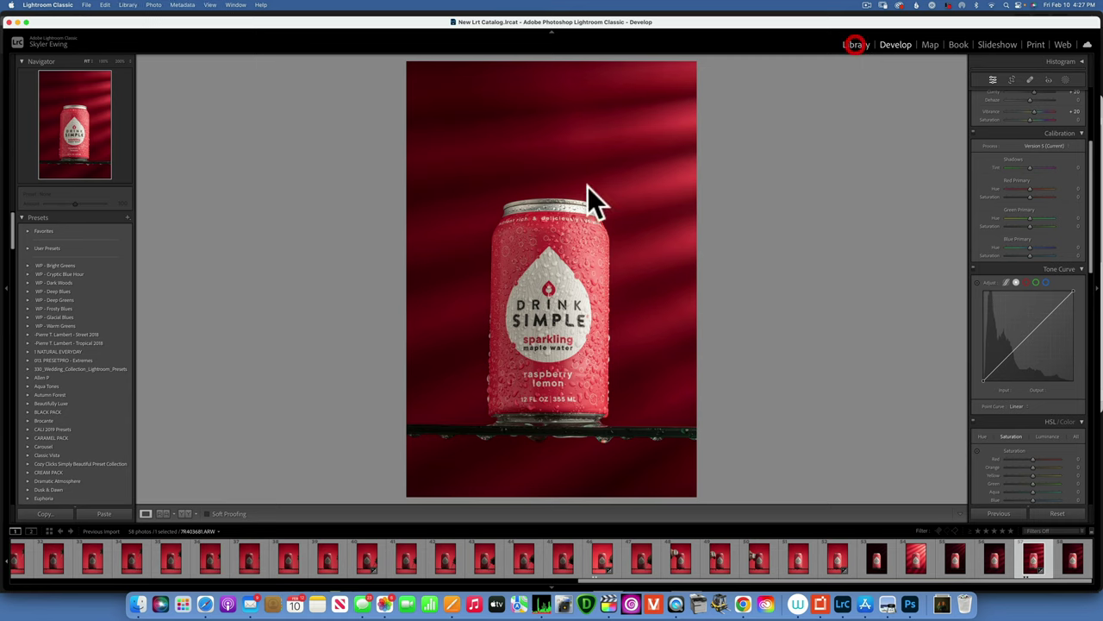
- Add 7R403633 to the 7R403681 selection and open both as layers in Photoshop
click(145, 513)
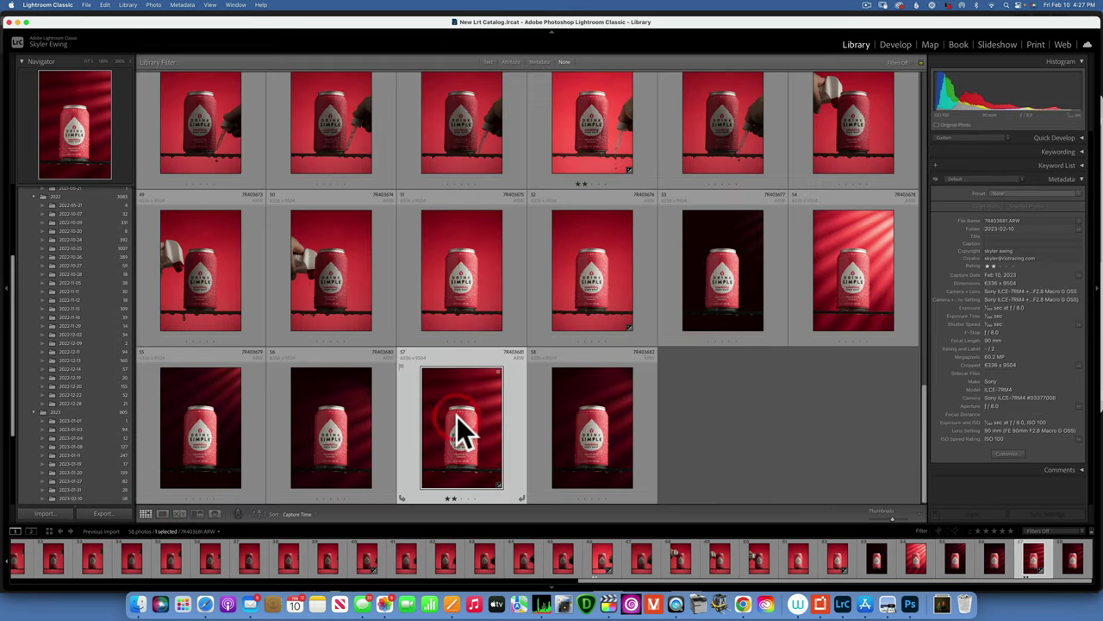
super+click(606, 144)
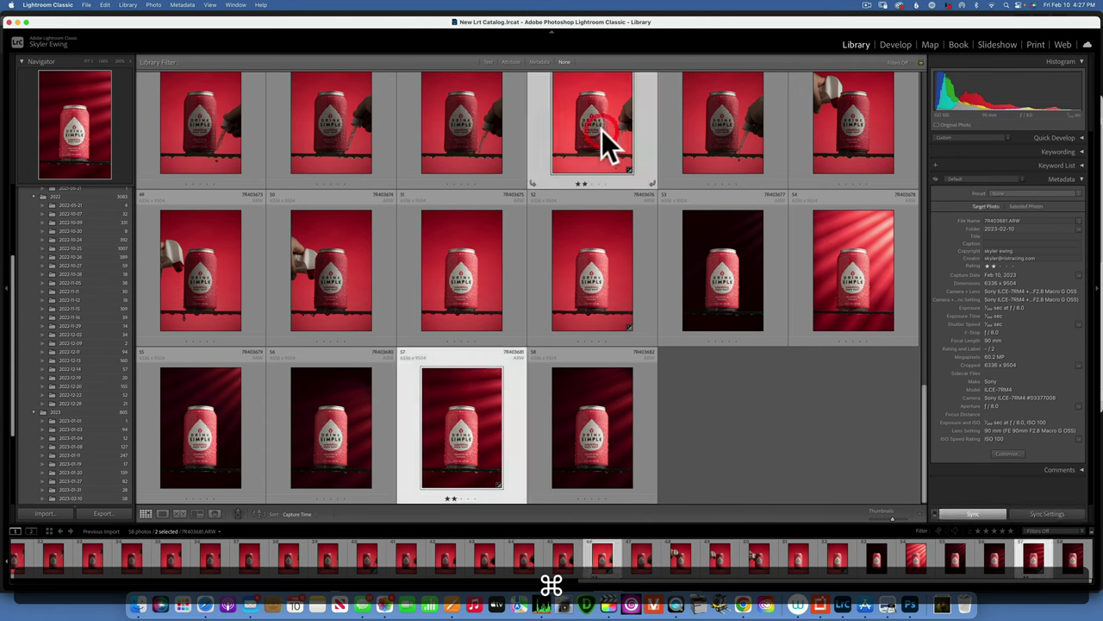
click(155, 5)
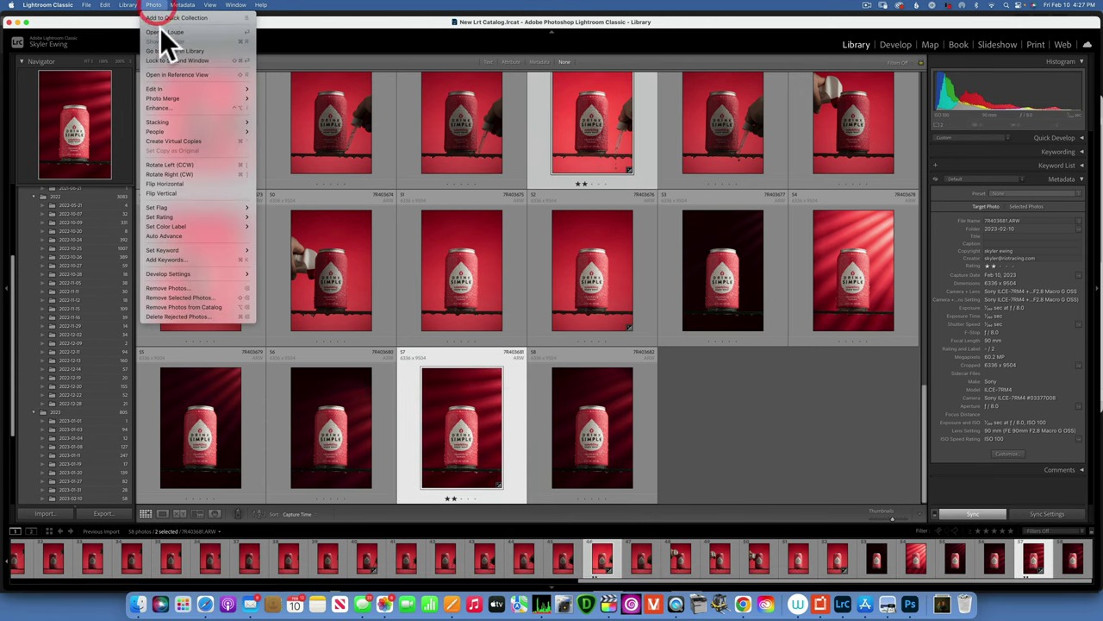
mouse_move(160, 89)
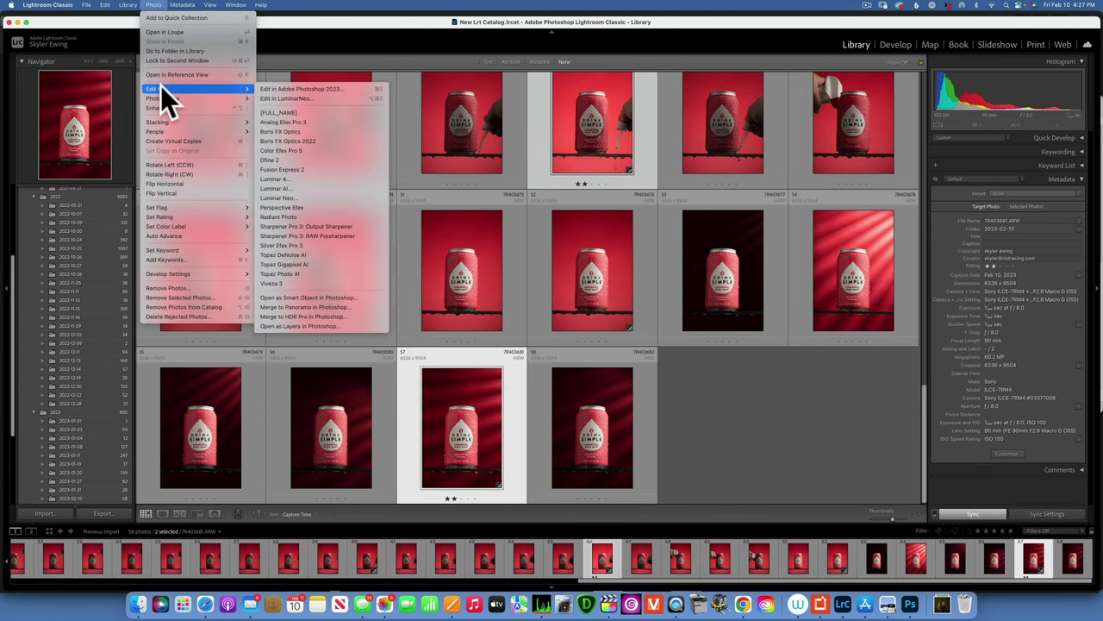
click(326, 328)
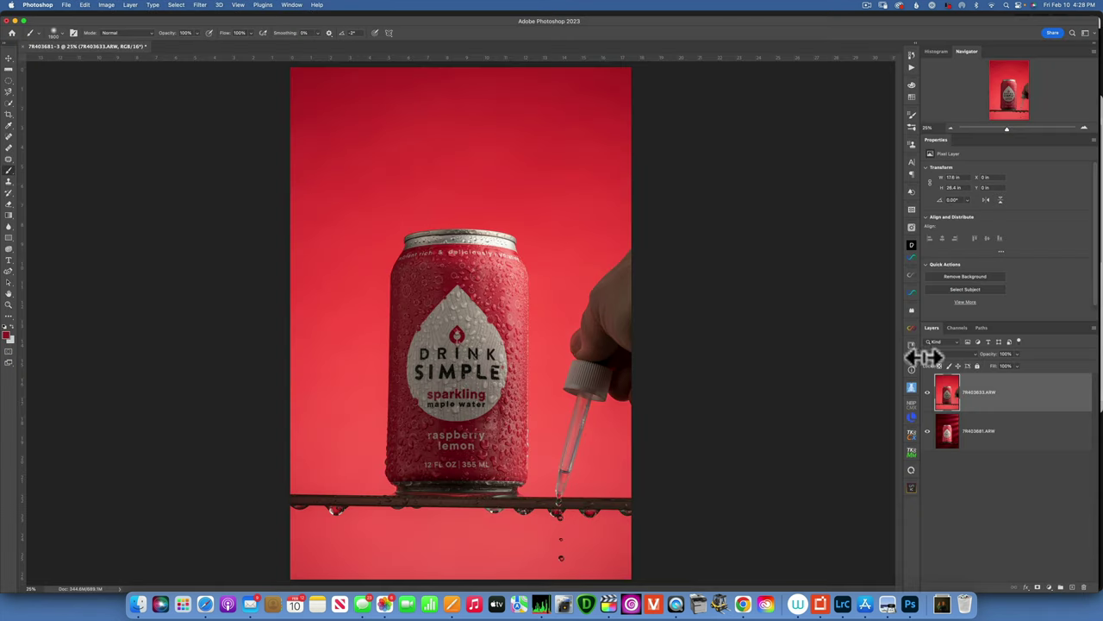
- Compare the dropper layer on and off, then zoom in on the droplets below the shelf
click(927, 392)
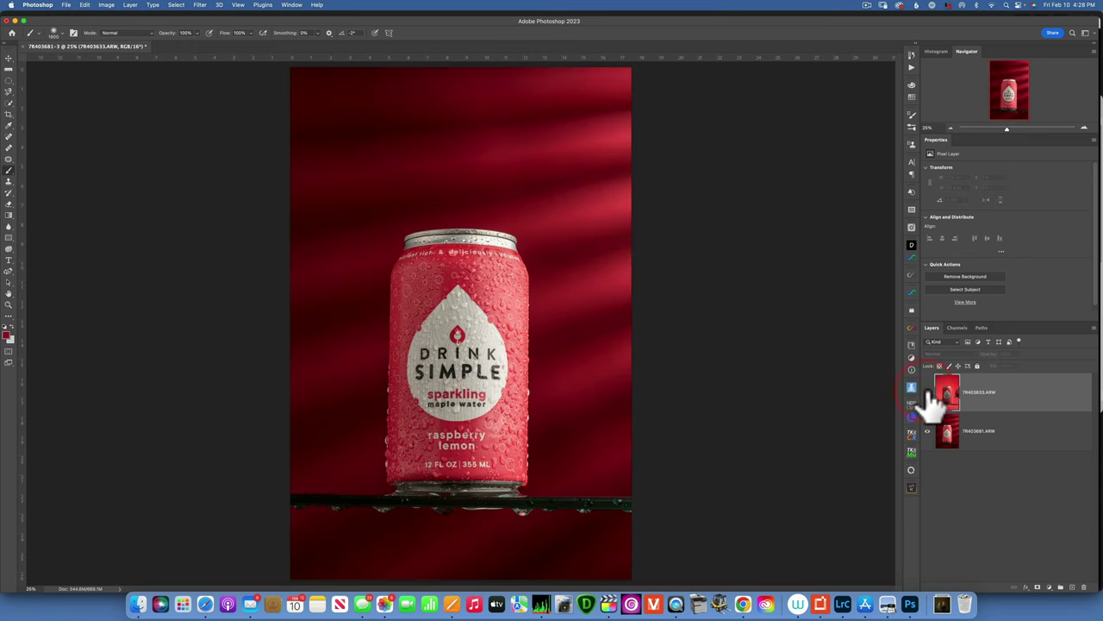
click(927, 392)
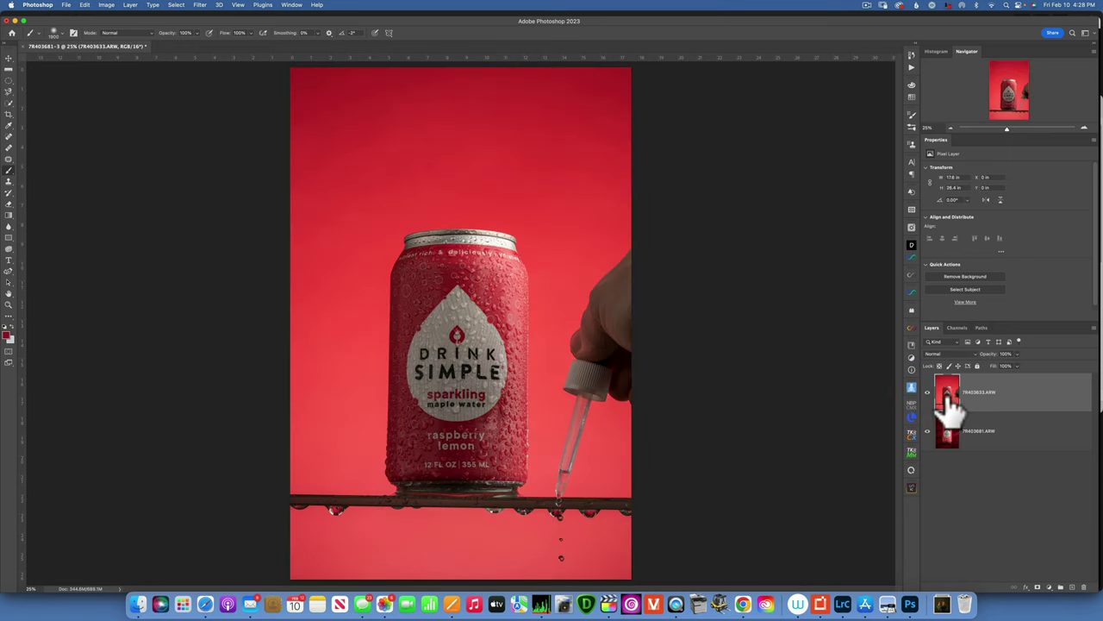
key(z)
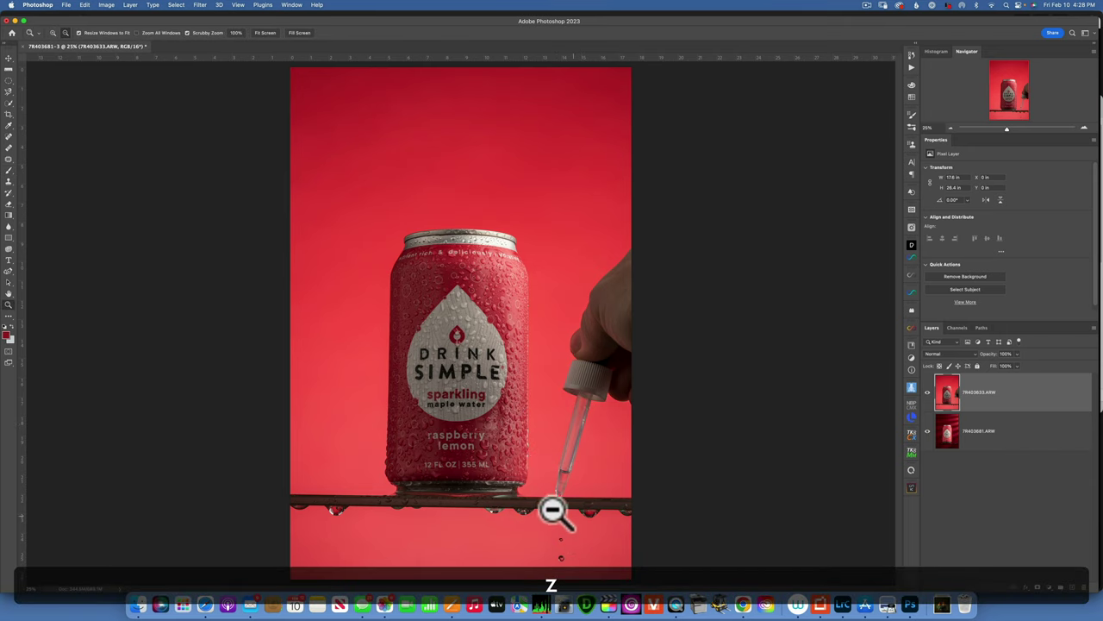
mouse_move(600, 536)
mouse_down()
mouse_move(647, 532)
mouse_move(577, 205)
mouse_up()
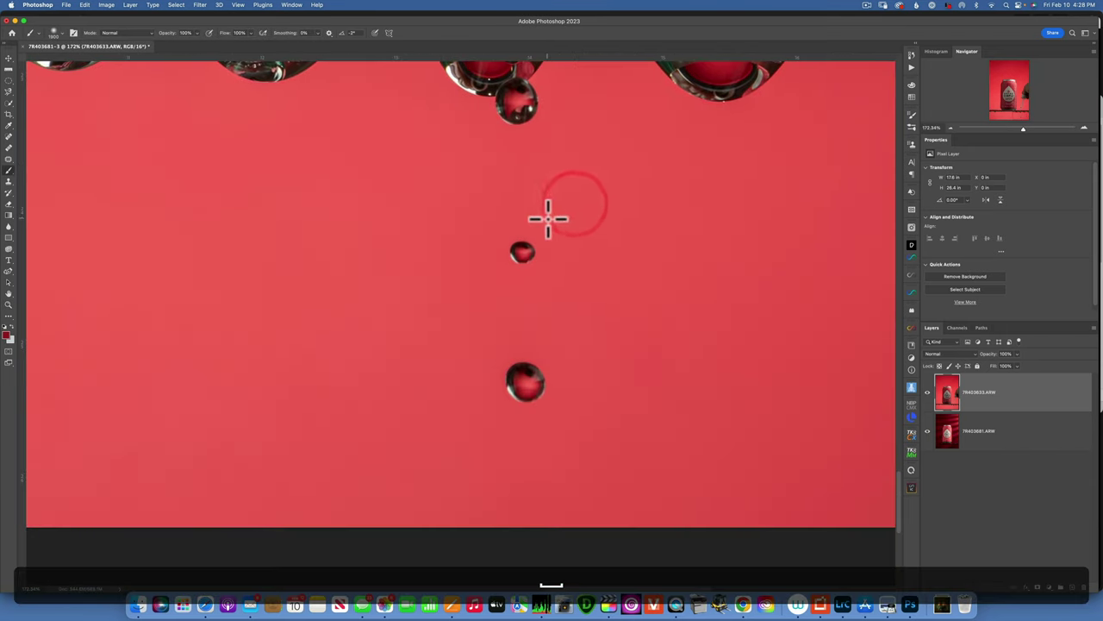
- Select the upper and lower droplets with the Object Selection Tool
click(10, 93)
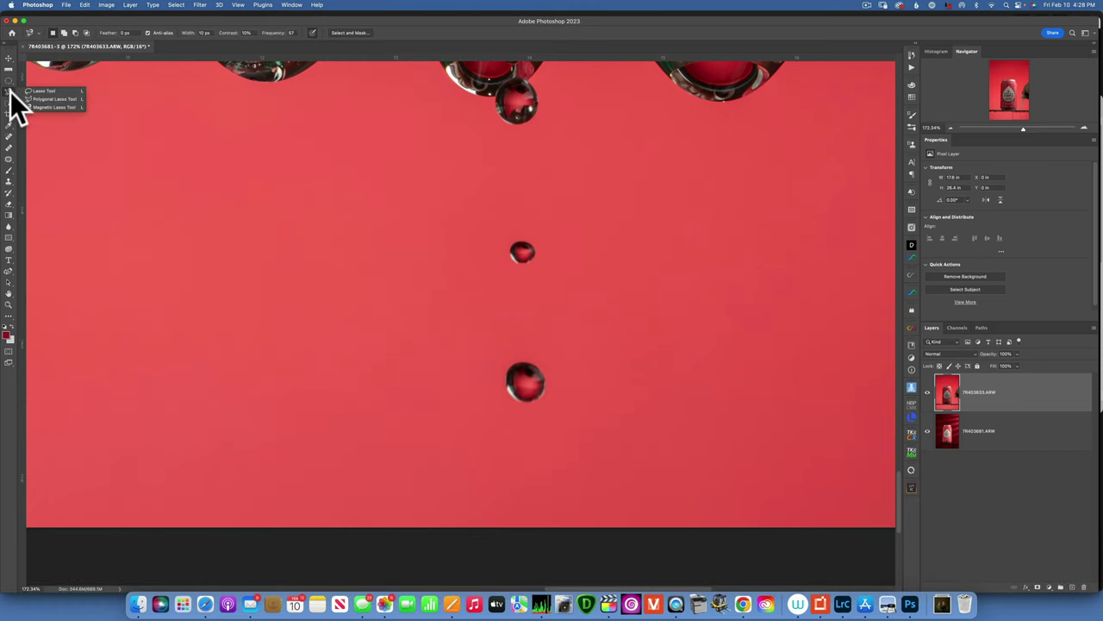
click(11, 104)
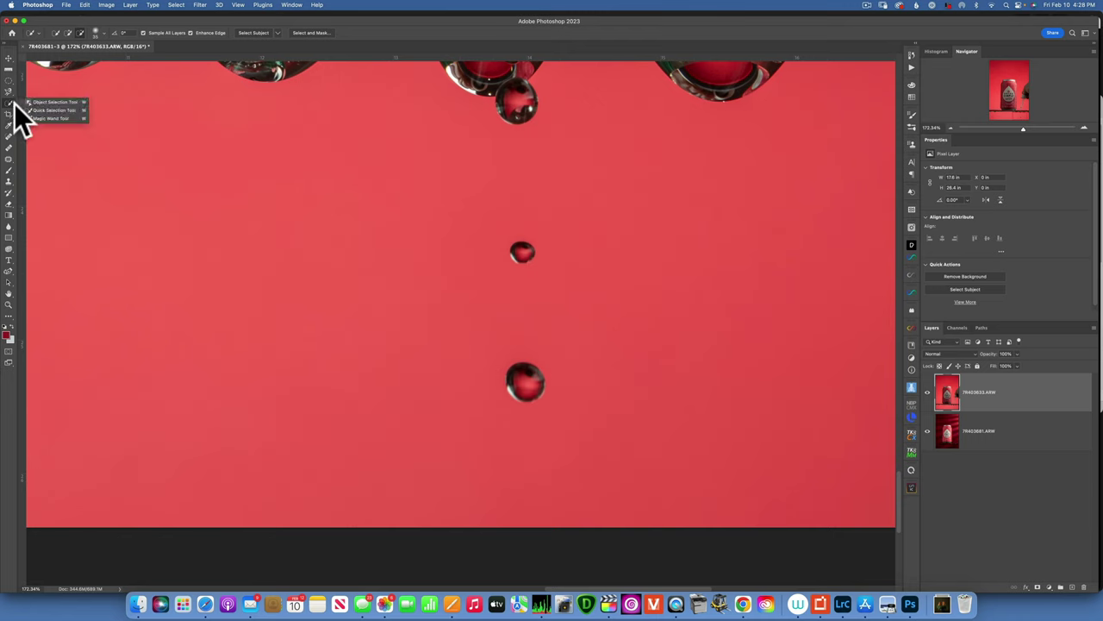
click(53, 102)
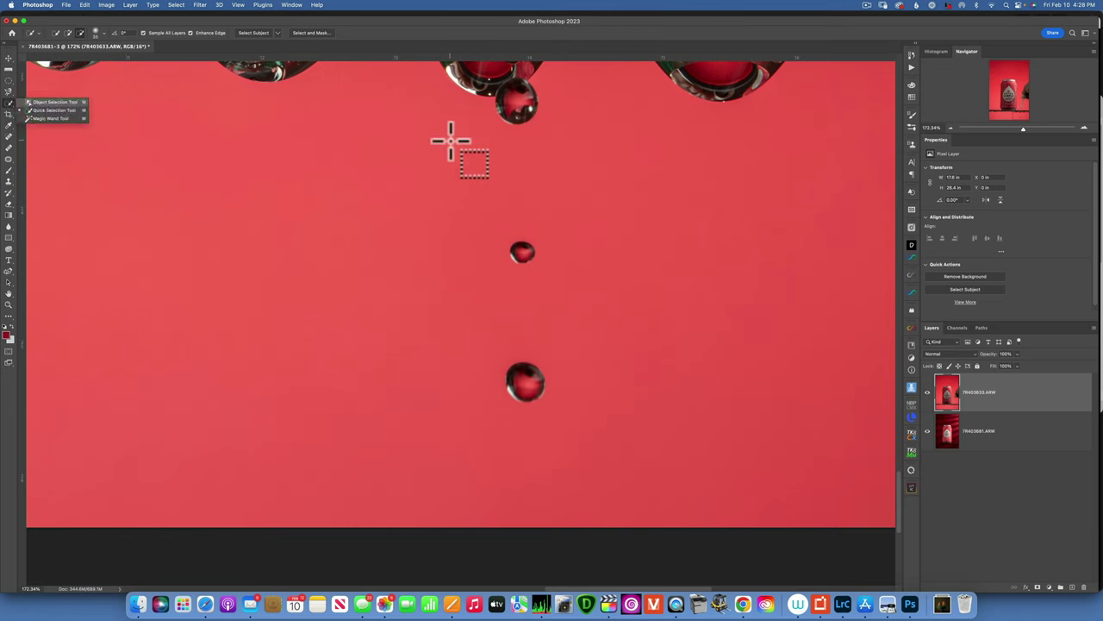
drag(509, 241, 537, 265)
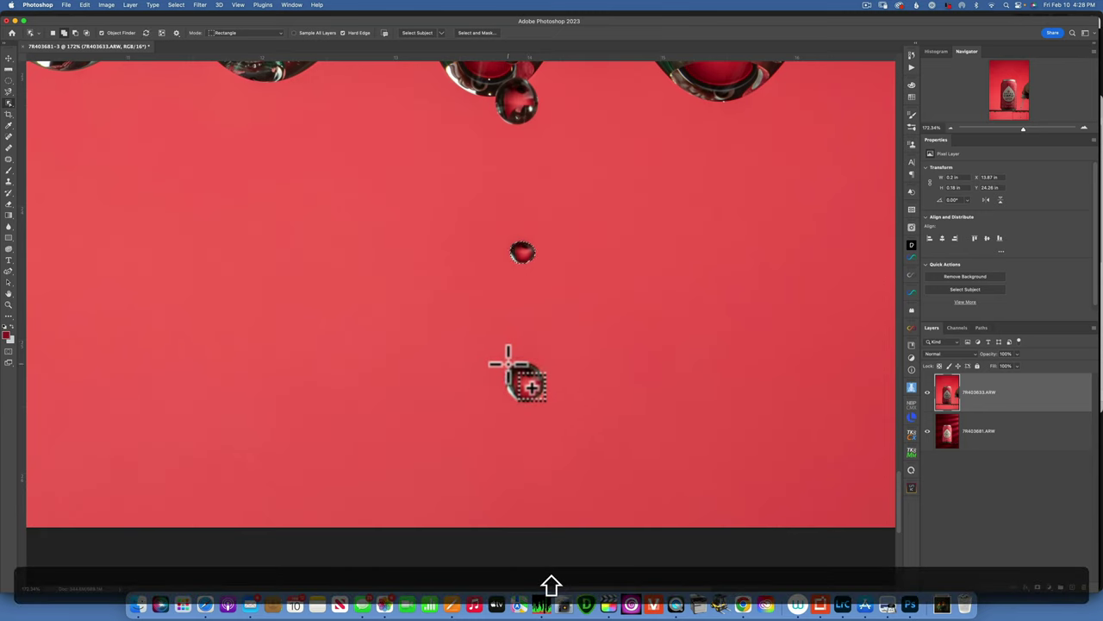
drag(507, 363, 543, 398)
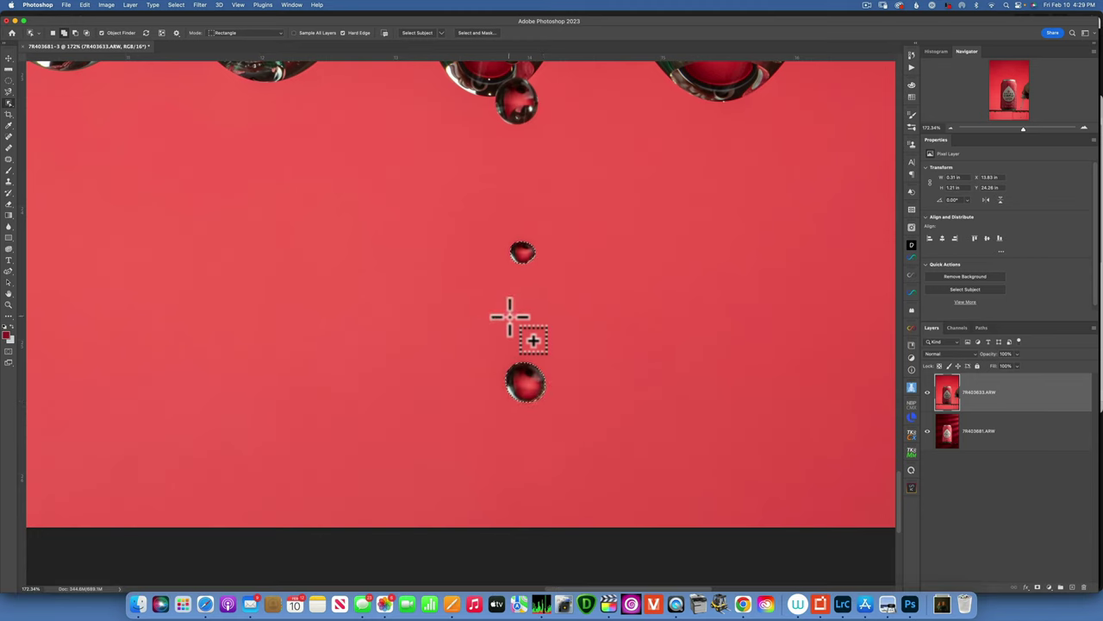
- Feather the droplet selection by 2 pixels
click(176, 5)
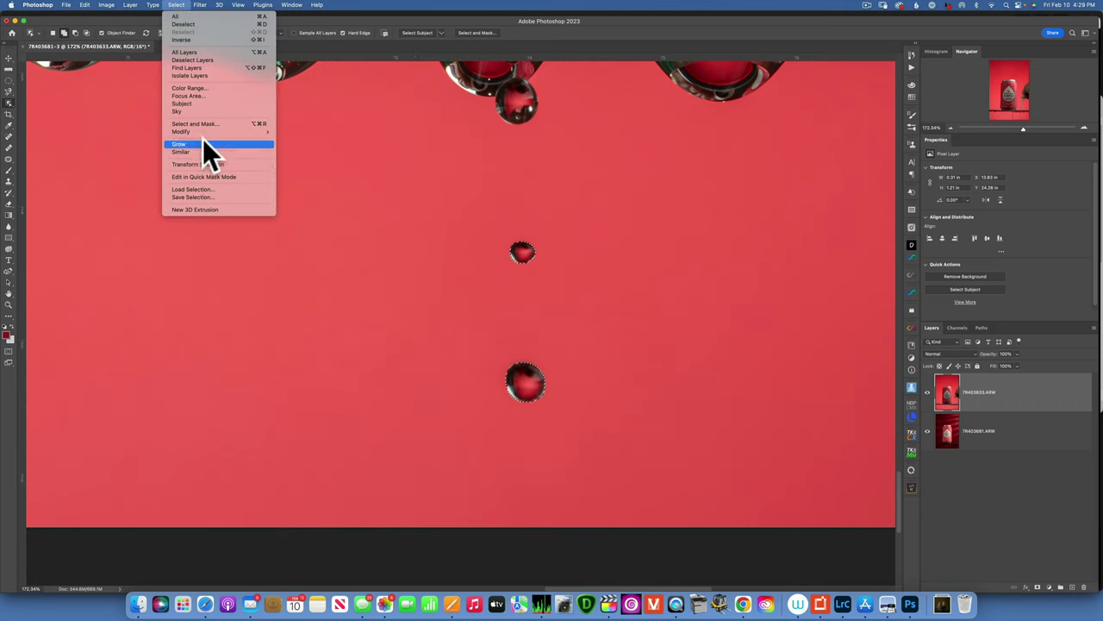
mouse_move(204, 133)
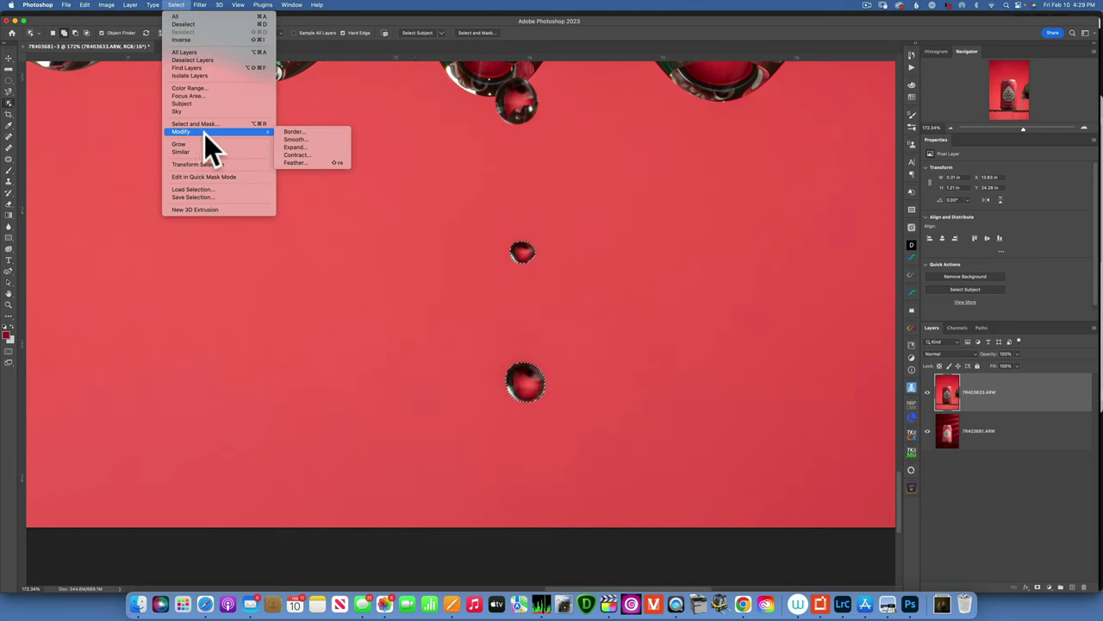
click(304, 163)
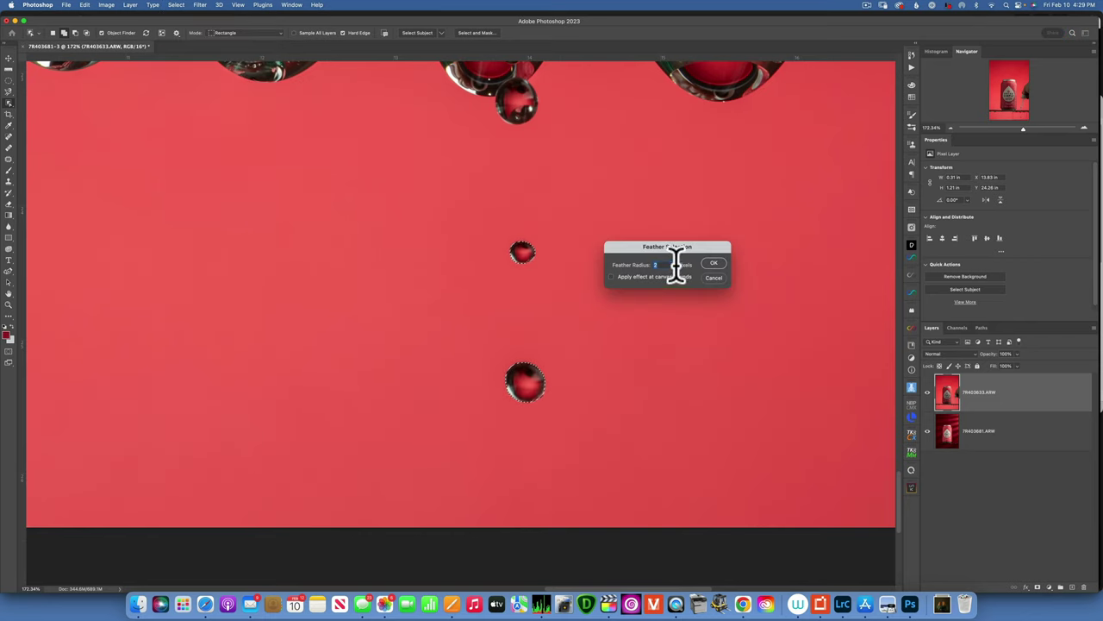
click(713, 262)
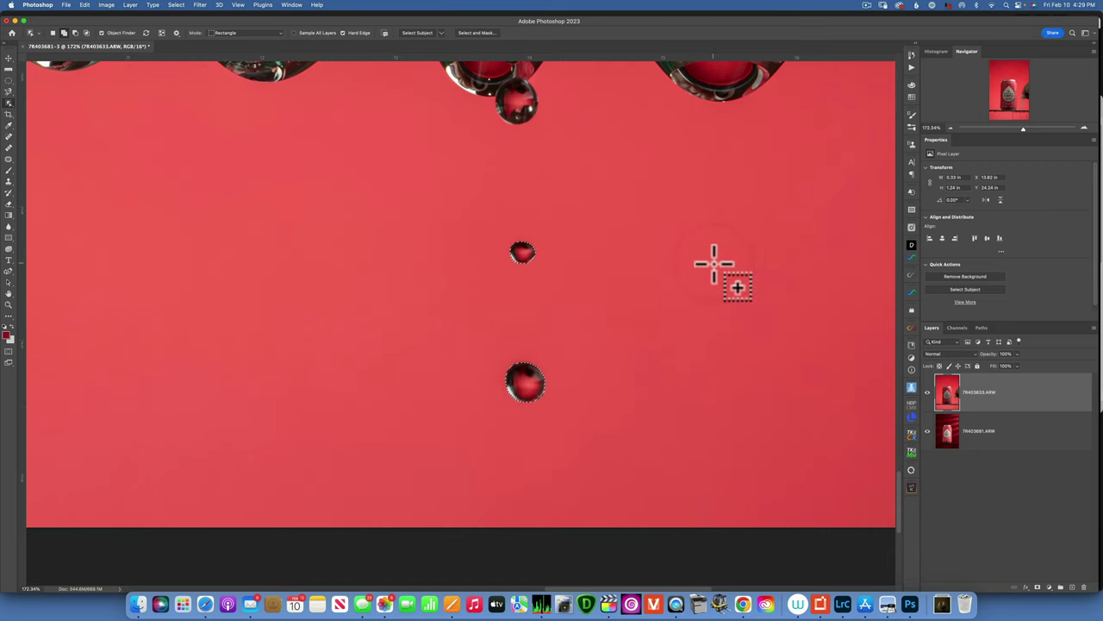
- Copy the droplets to Layer 1 and hide 7R403633 to show the dark red backdrop
key(super+j)
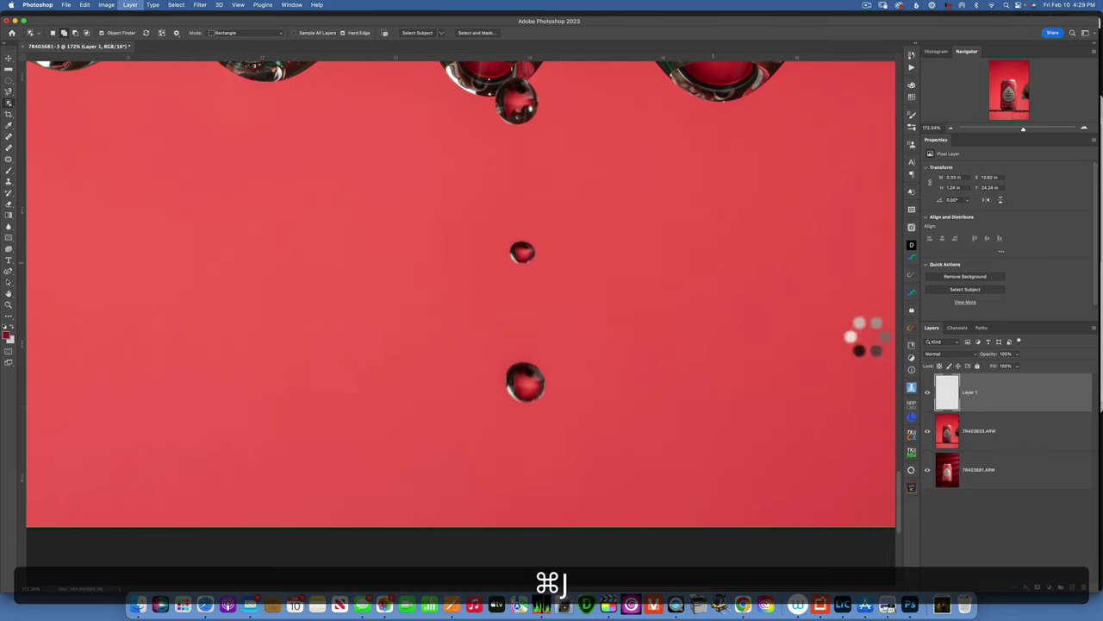
click(929, 431)
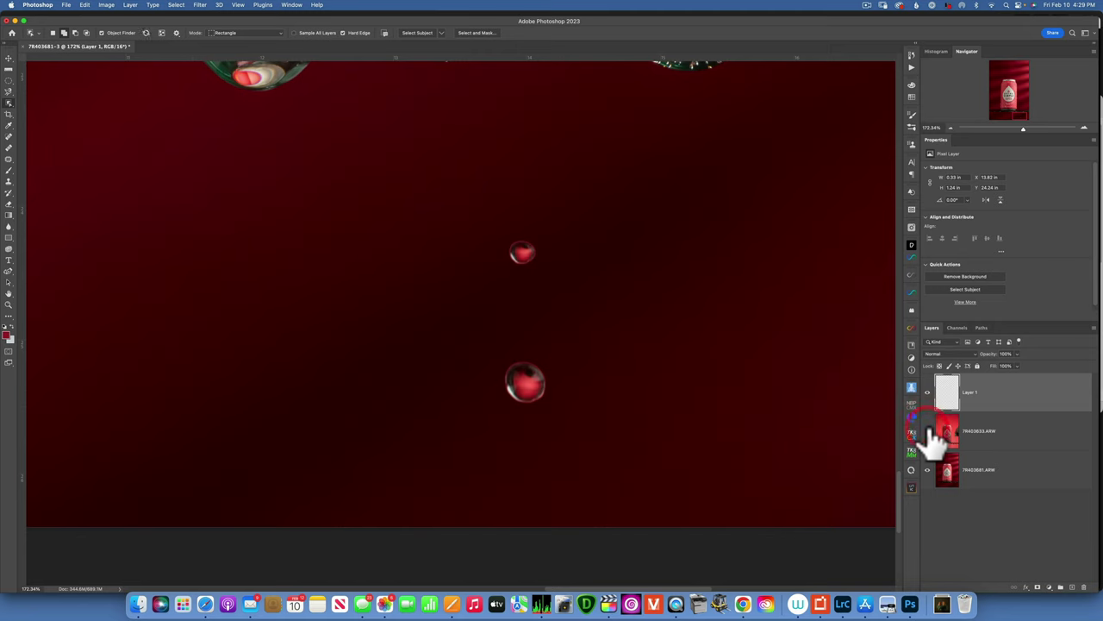
click(927, 392)
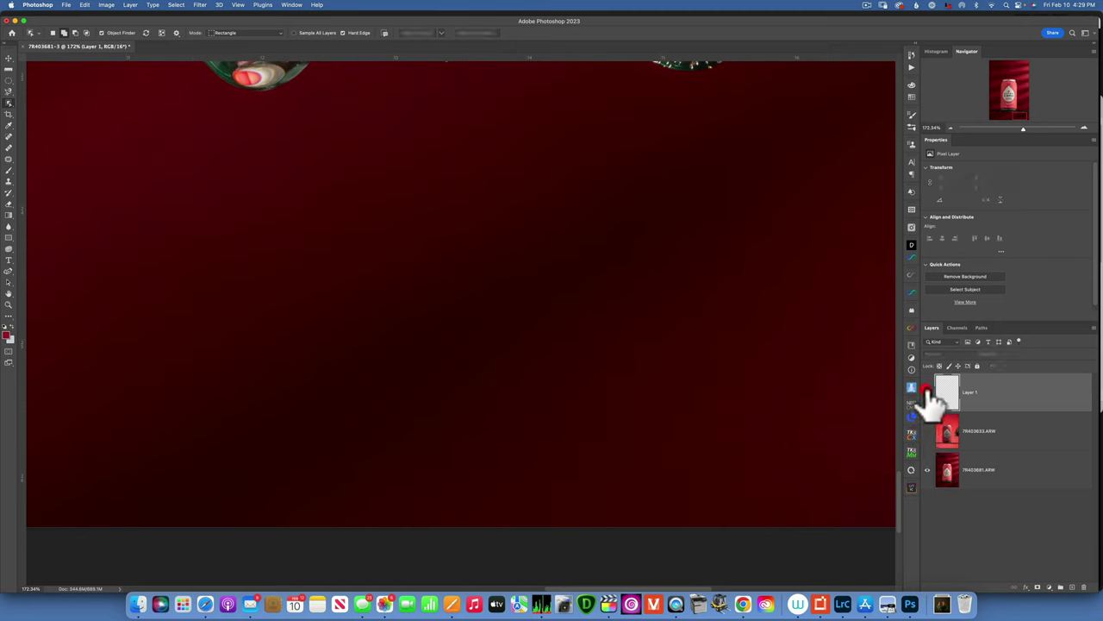
click(928, 392)
click(928, 392)
click(928, 392)
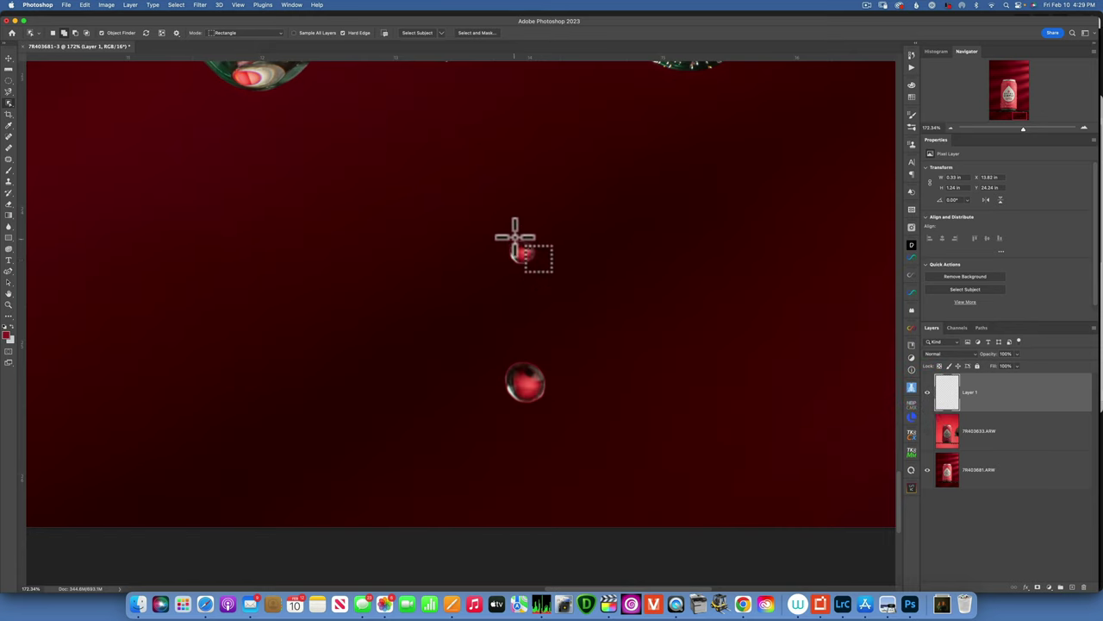
- Load Layer 1 as a selection, feather it 5 px, and copy it to Layer 2
super+click(948, 395)
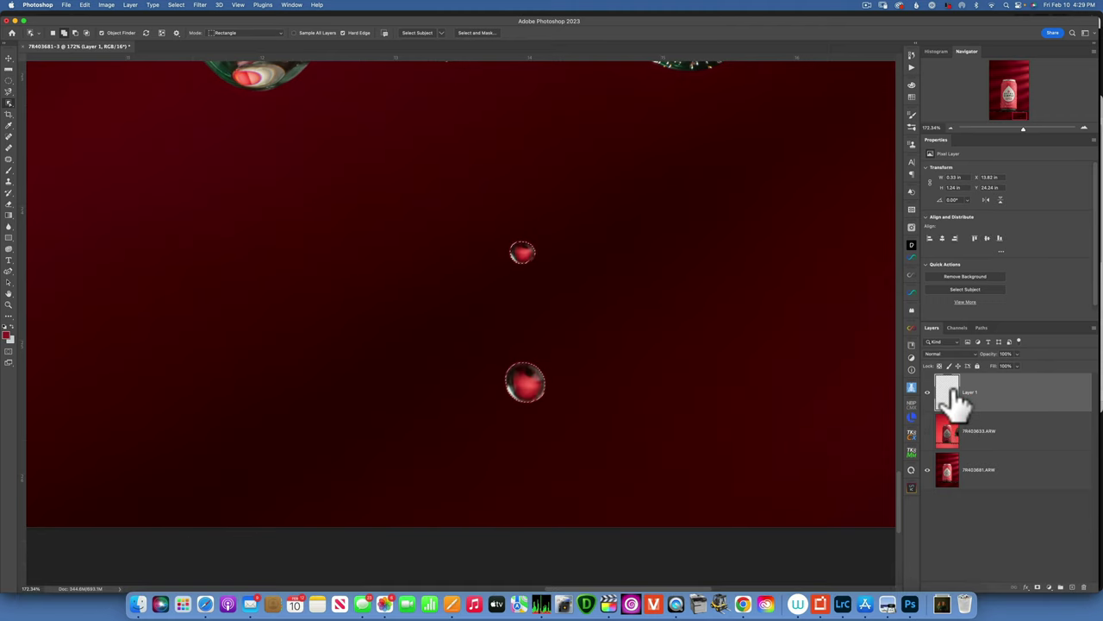
click(177, 4)
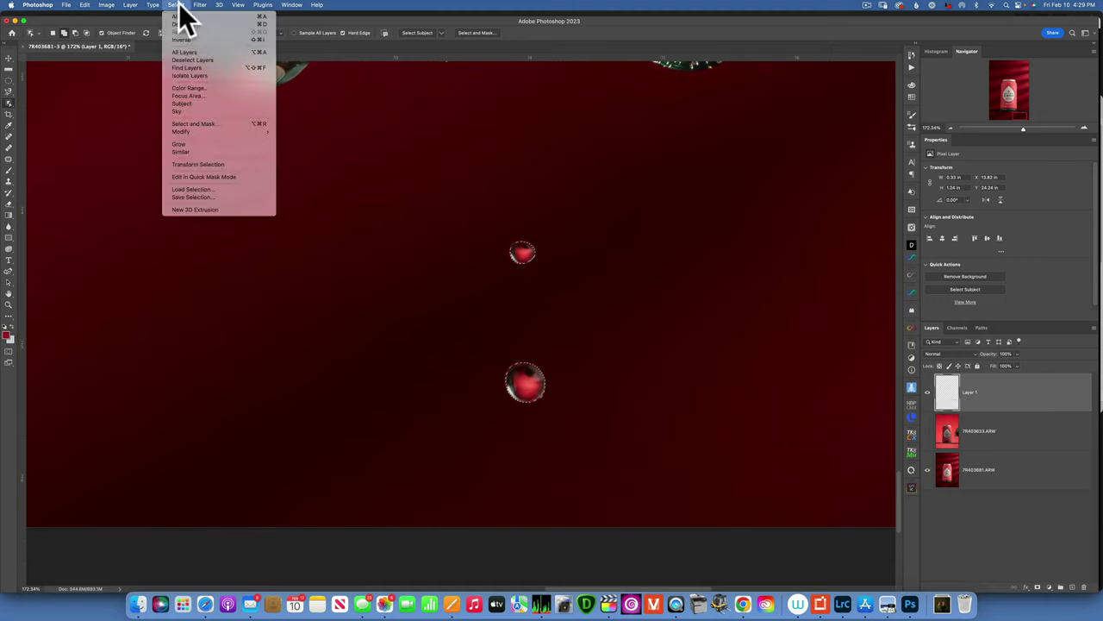
mouse_move(191, 131)
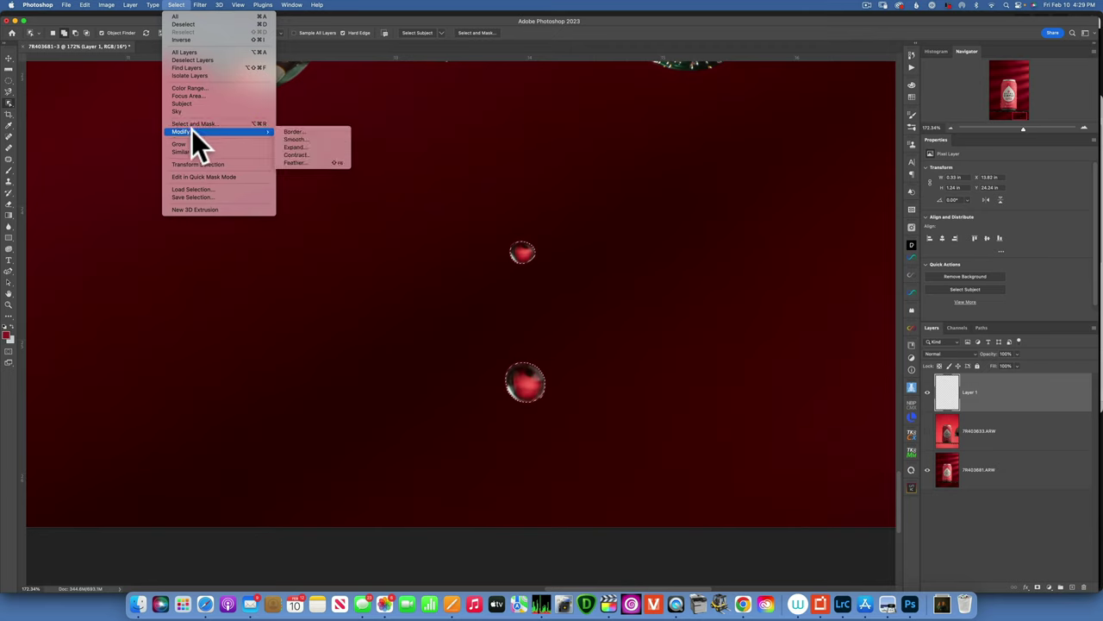
click(306, 163)
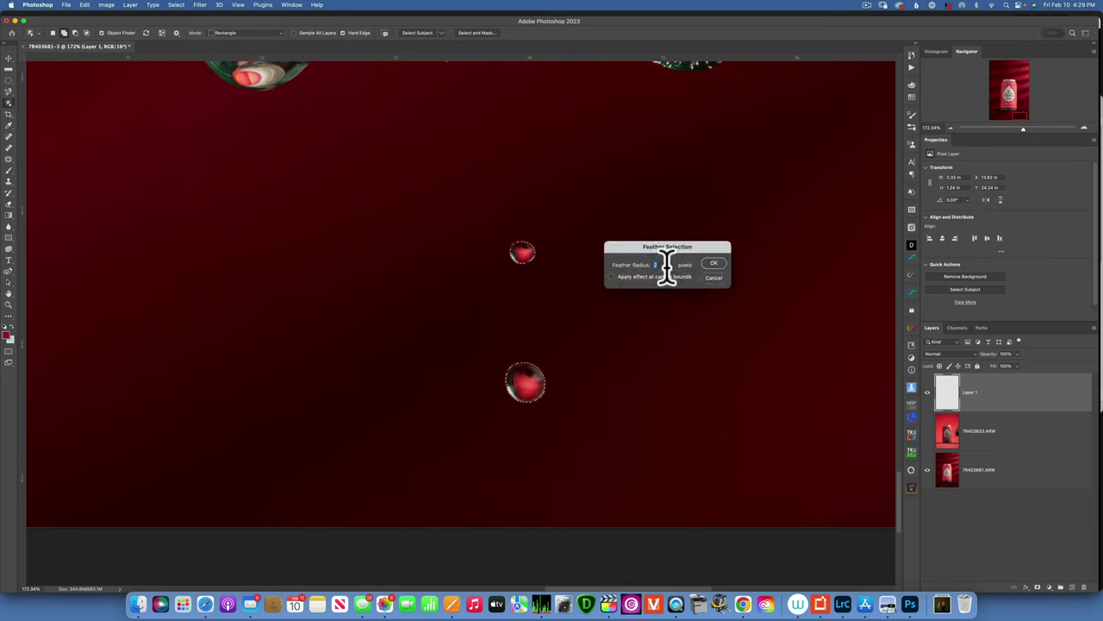
click(608, 266)
text(5)
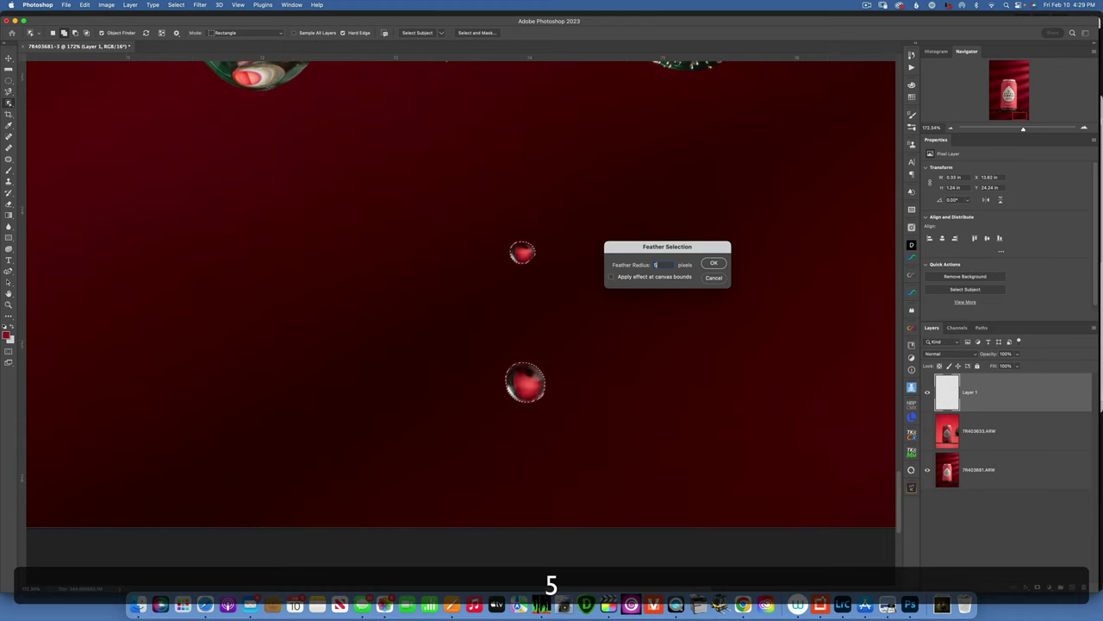
click(714, 262)
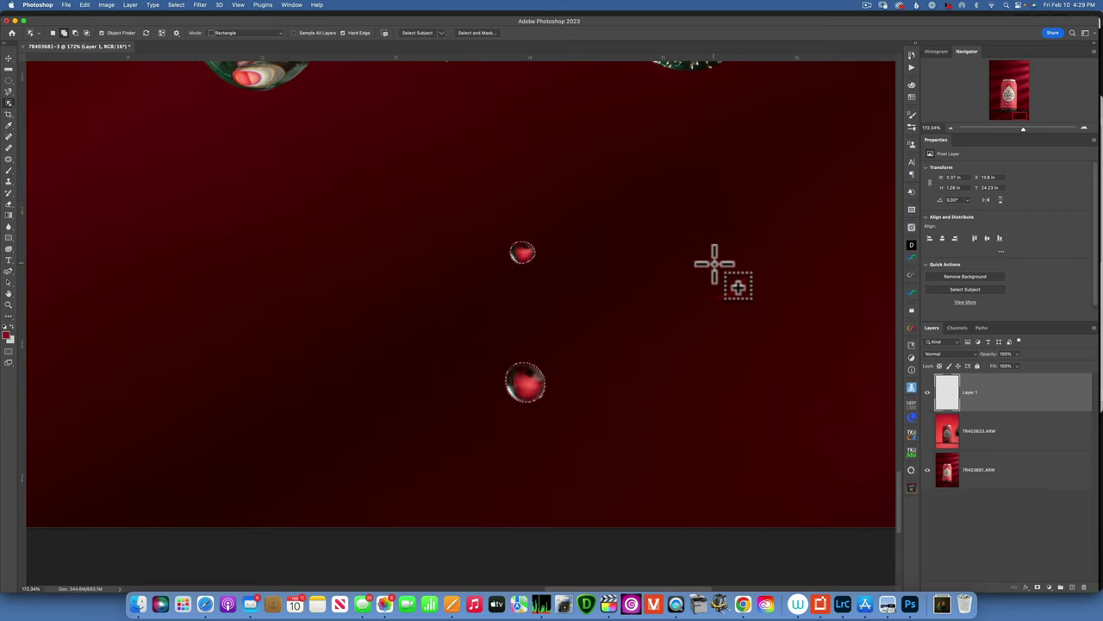
key(super+j)
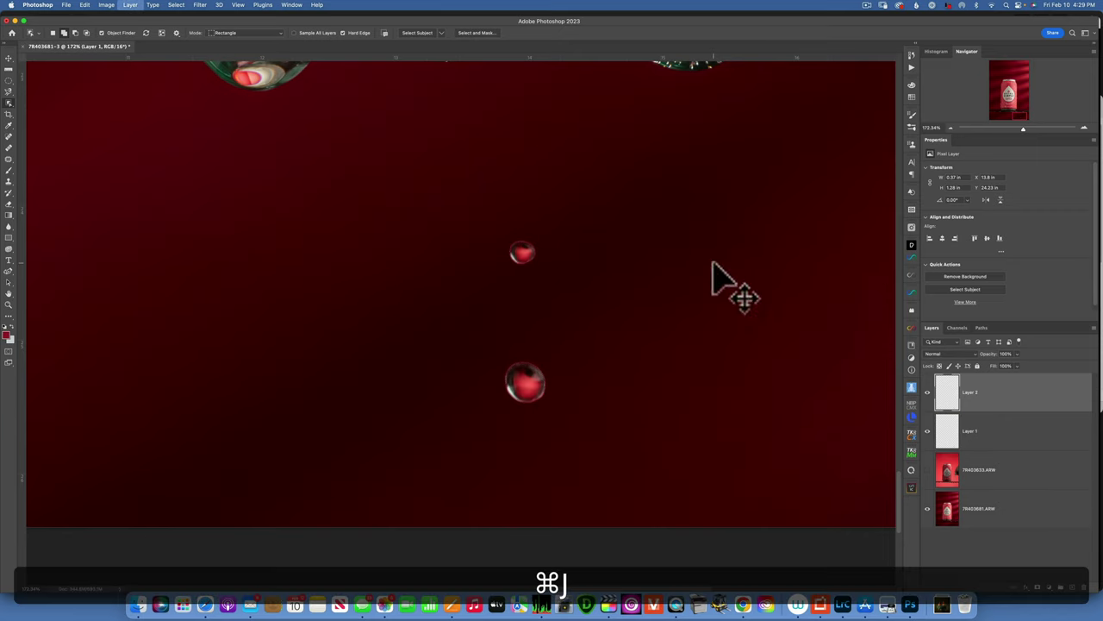
click(928, 431)
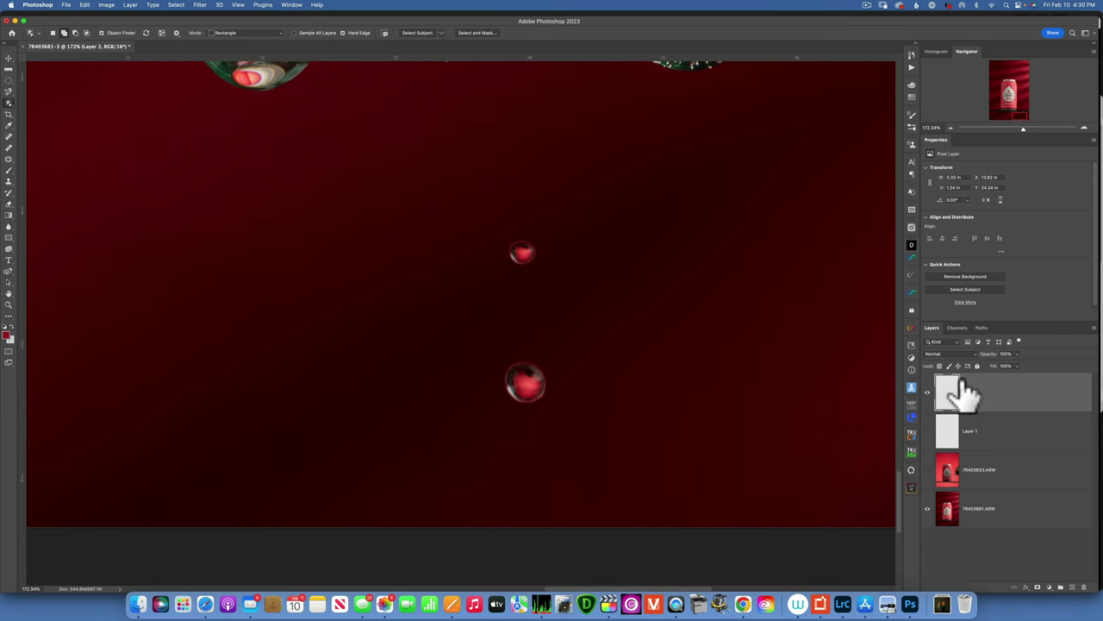
- Fit the image, then delete Layer 1 and the 7R403633.ARW layer
key(super+0)
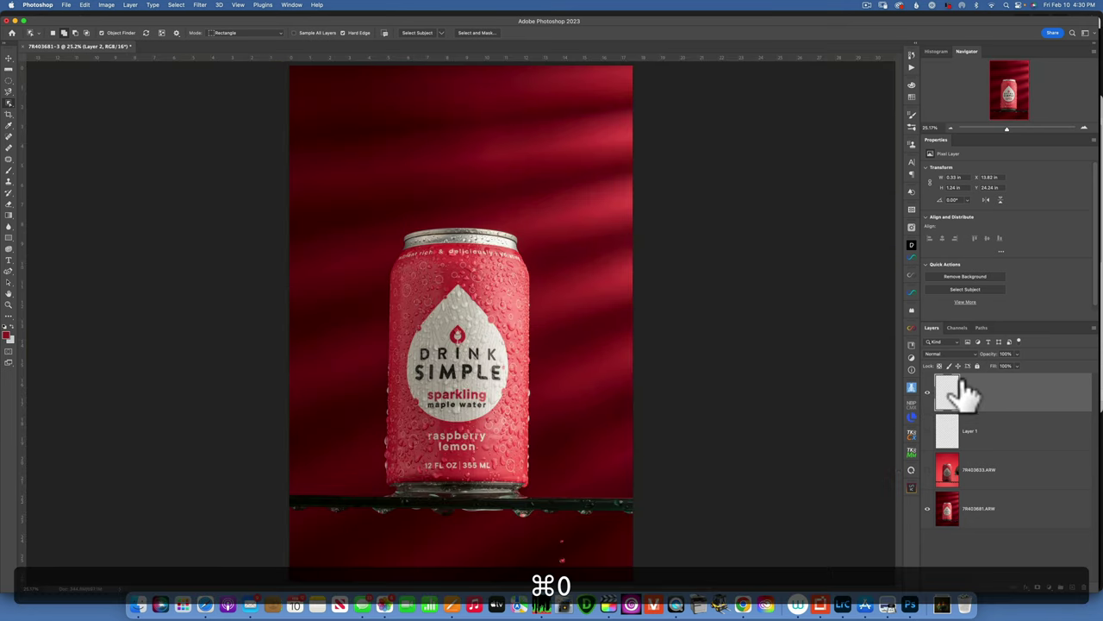
click(996, 439)
key(BackSpace)
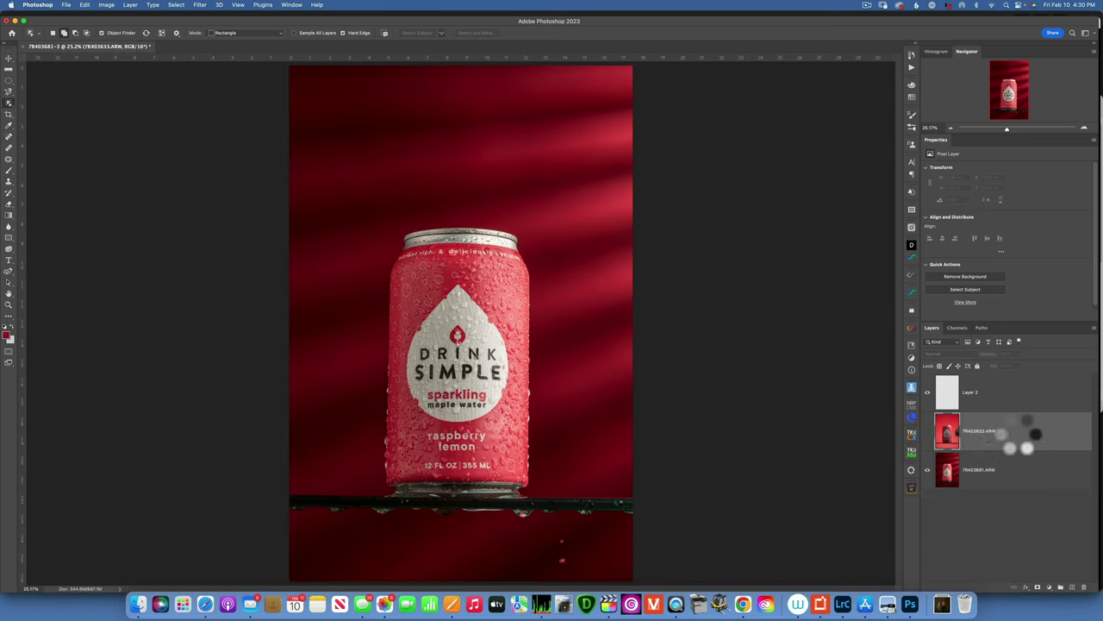
click(1018, 434)
key(BackSpace)
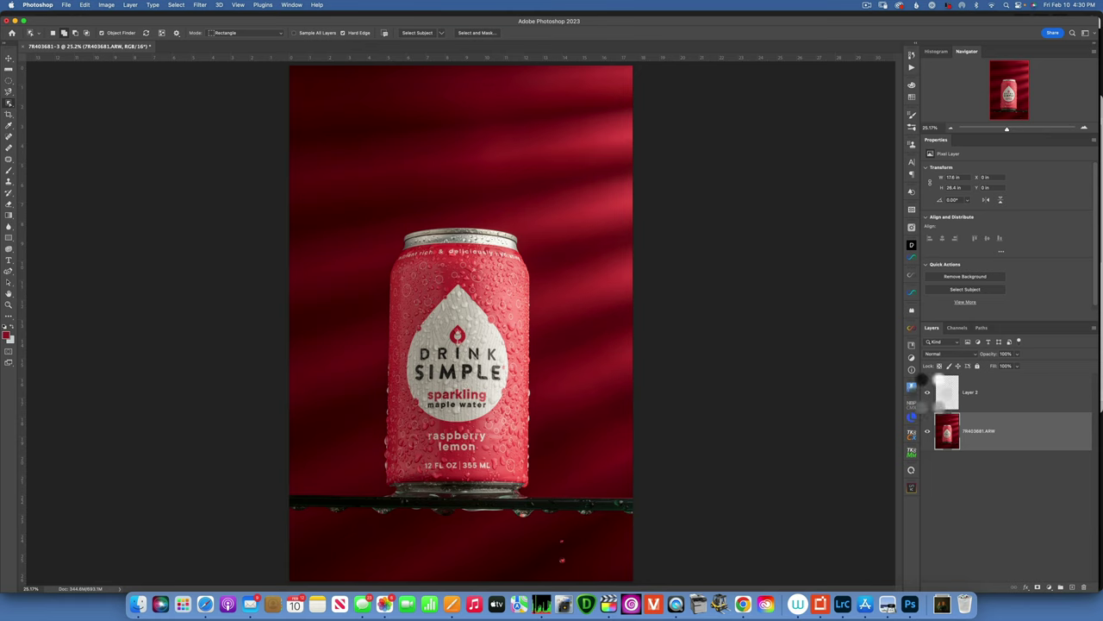
click(929, 392)
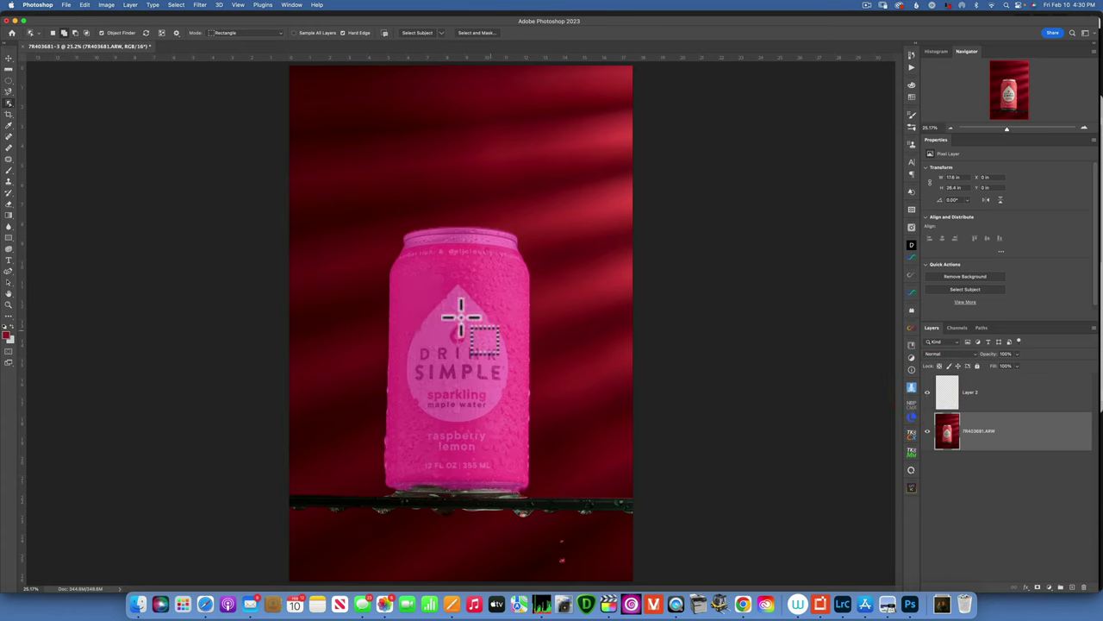
- Select the 7R403681.ARW photo layer beneath Layer 2's droplets
click(9, 58)
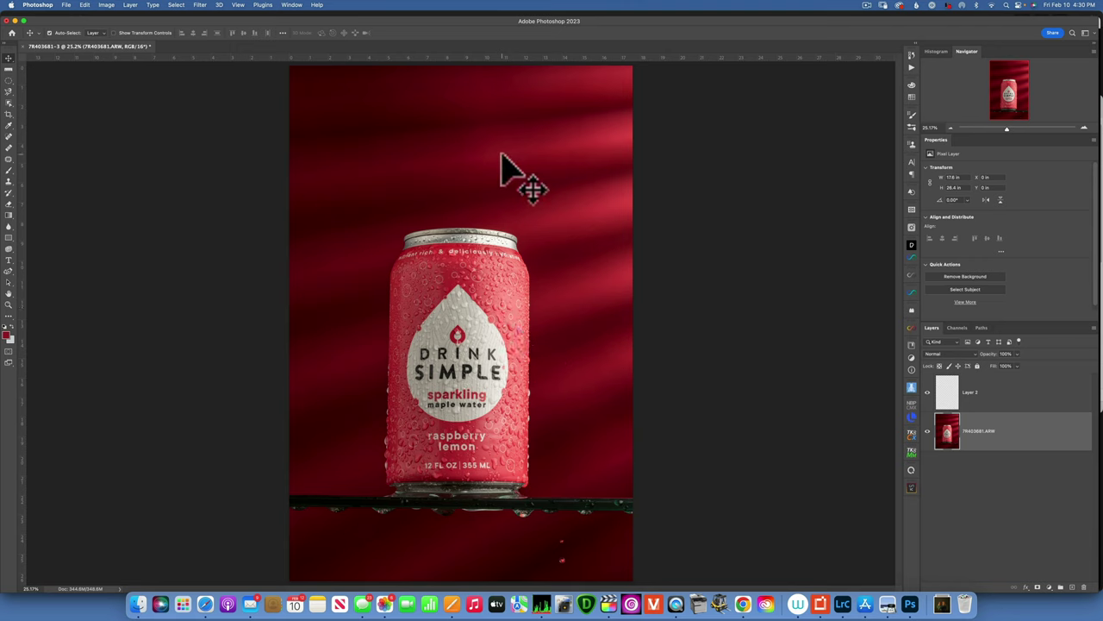
click(1000, 392)
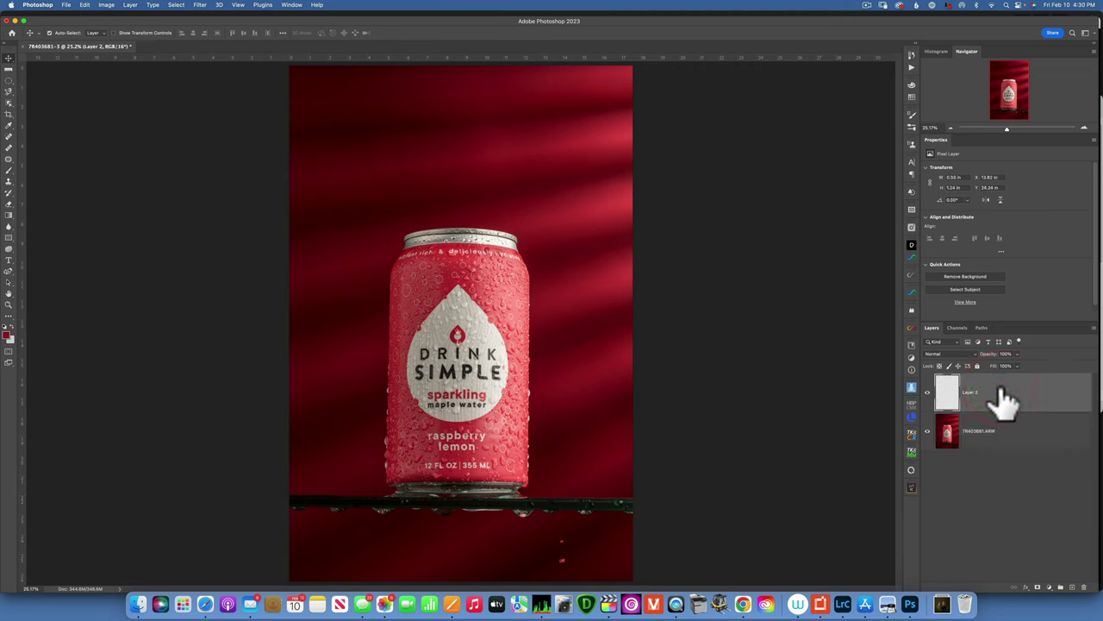
click(948, 440)
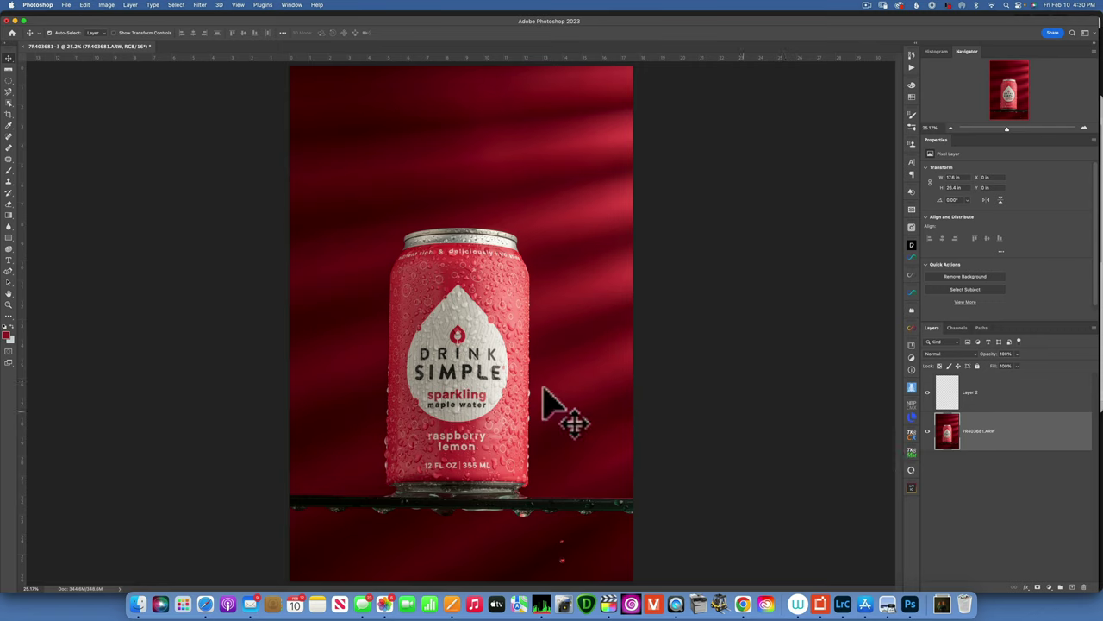
click(1049, 587)
- Add a Selective Color layer setting Whites Cyan, Magenta and Yellow to -100
click(1066, 569)
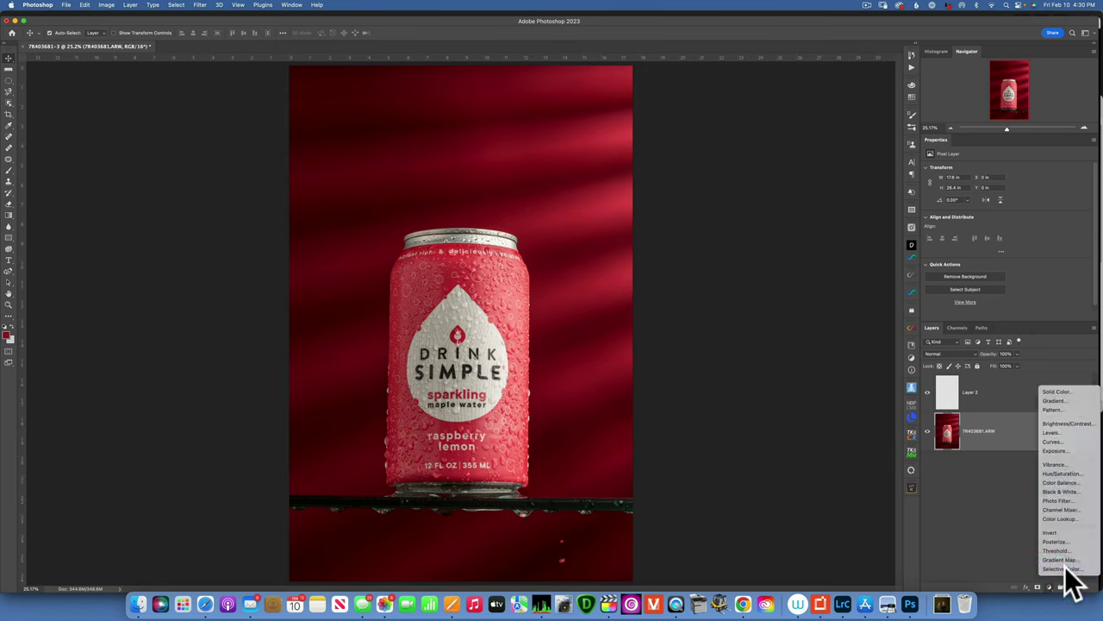
click(975, 178)
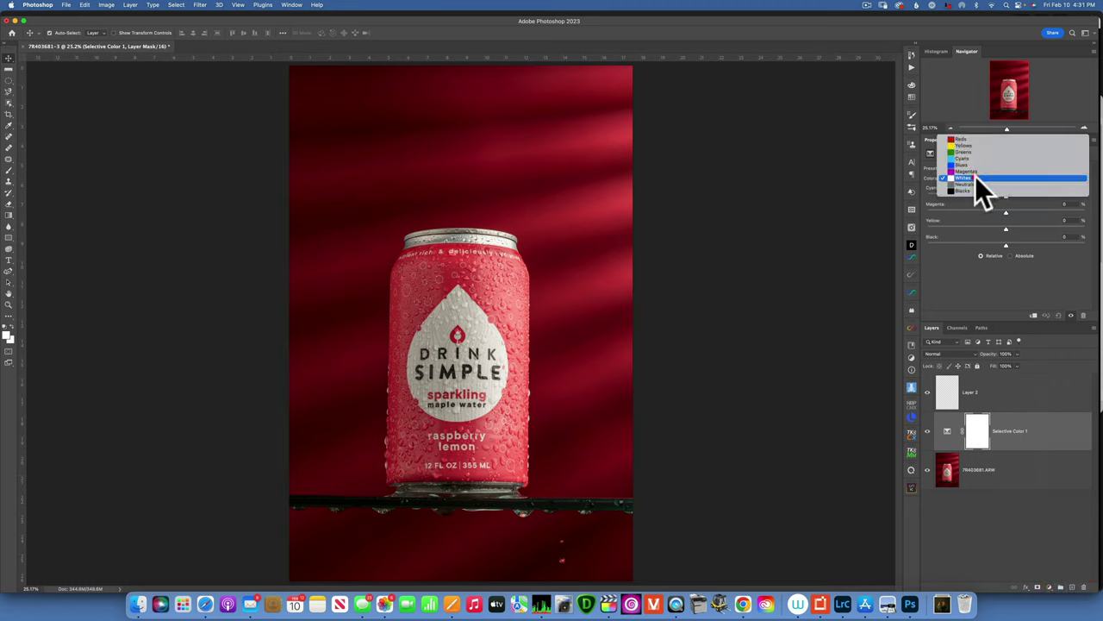
click(975, 178)
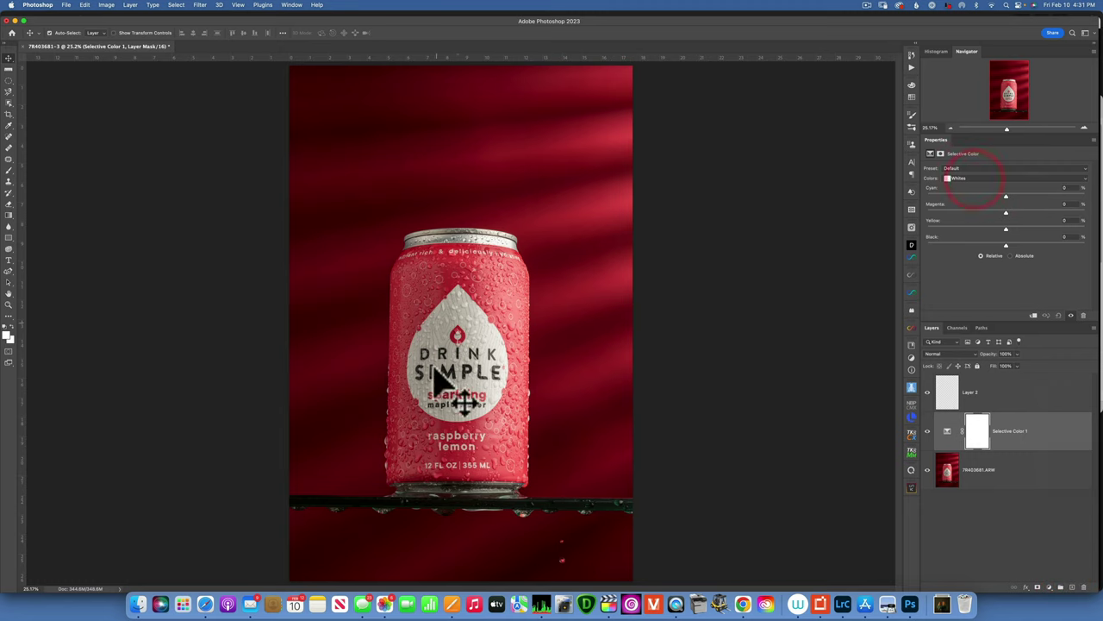
click(1007, 196)
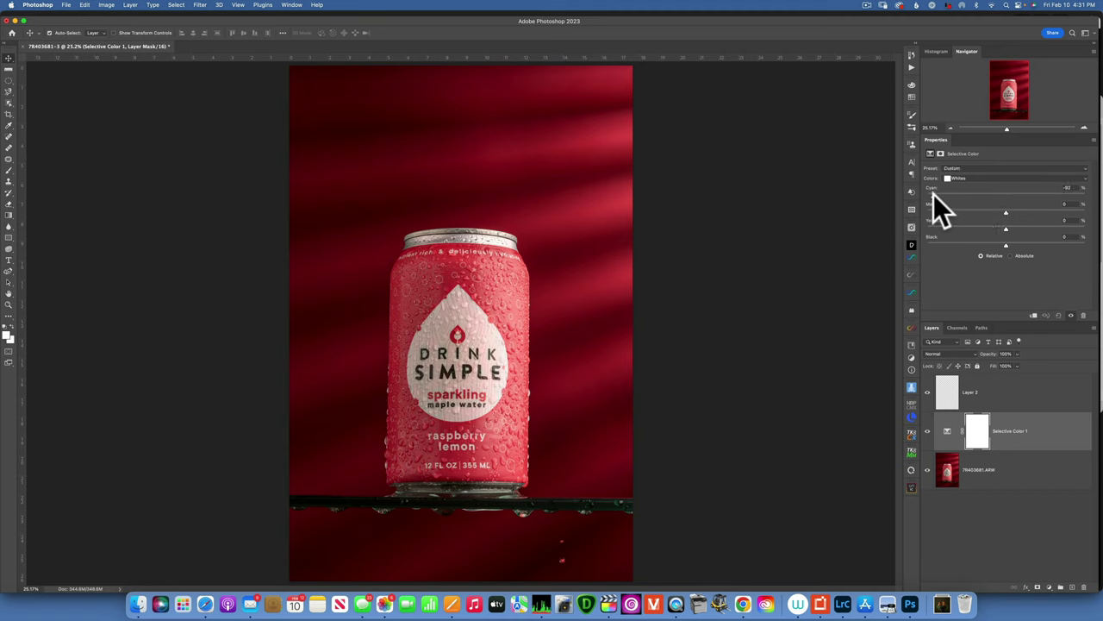
drag(934, 194, 886, 191)
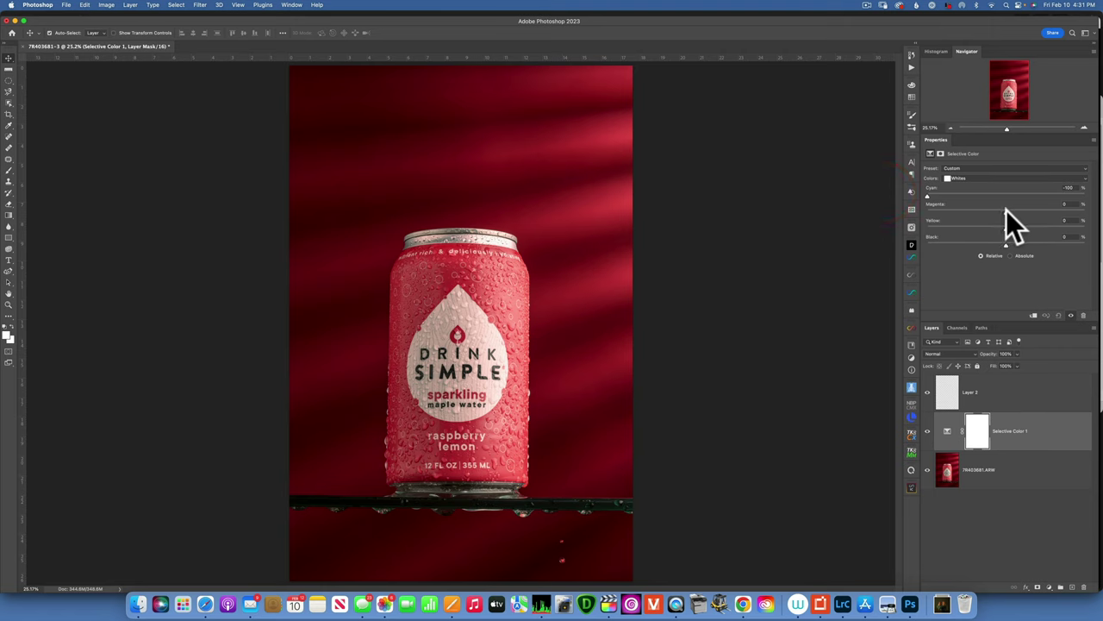
drag(1006, 210, 862, 207)
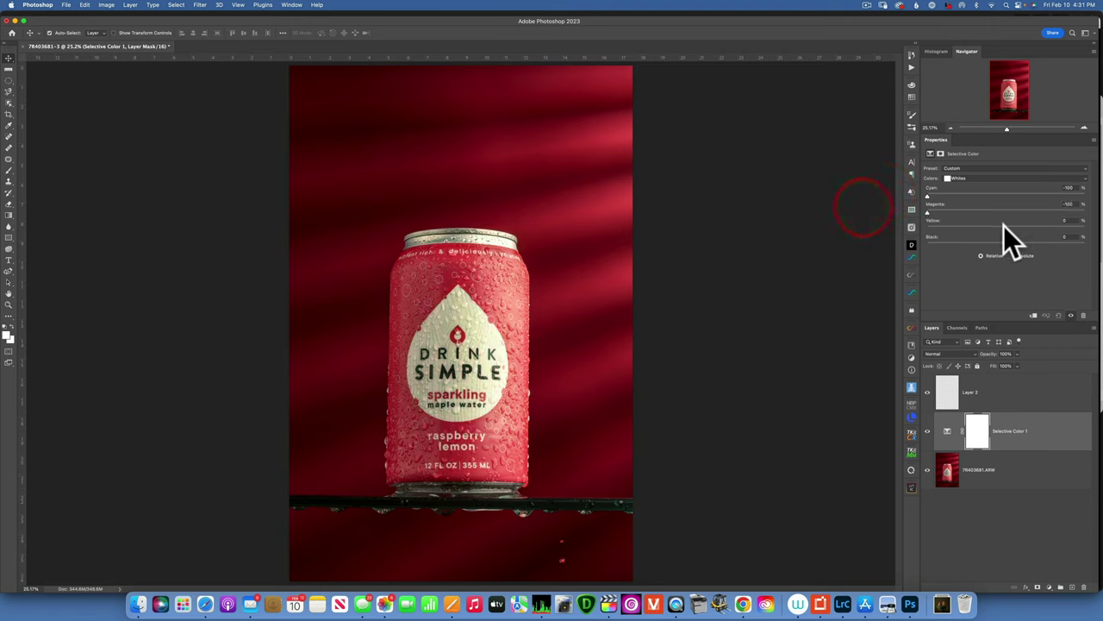
drag(853, 215, 853, 217)
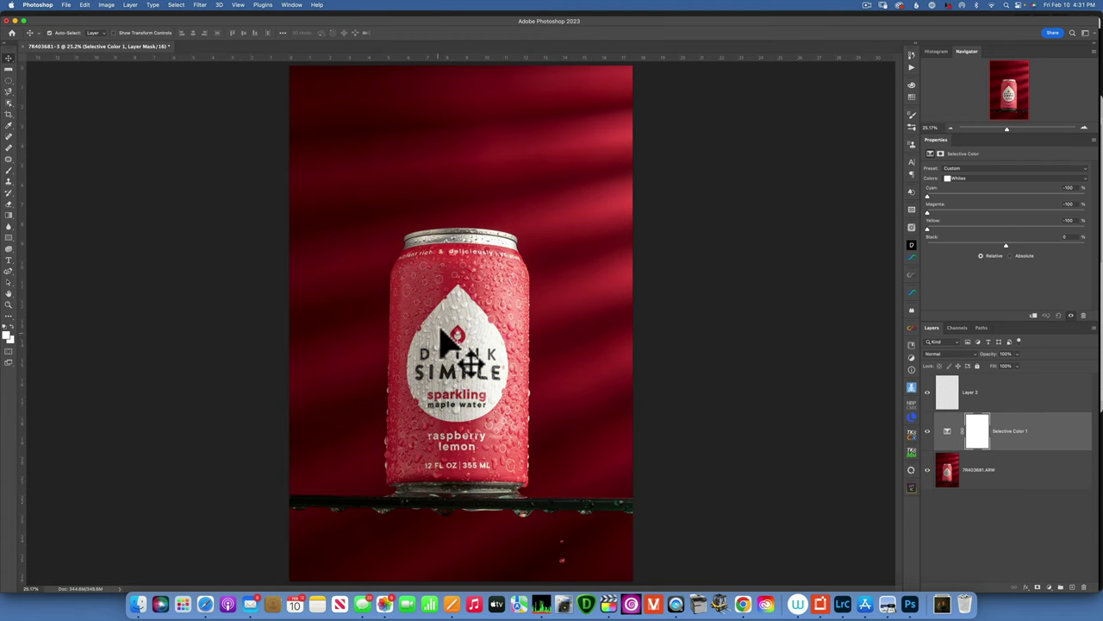
click(928, 430)
click(928, 430)
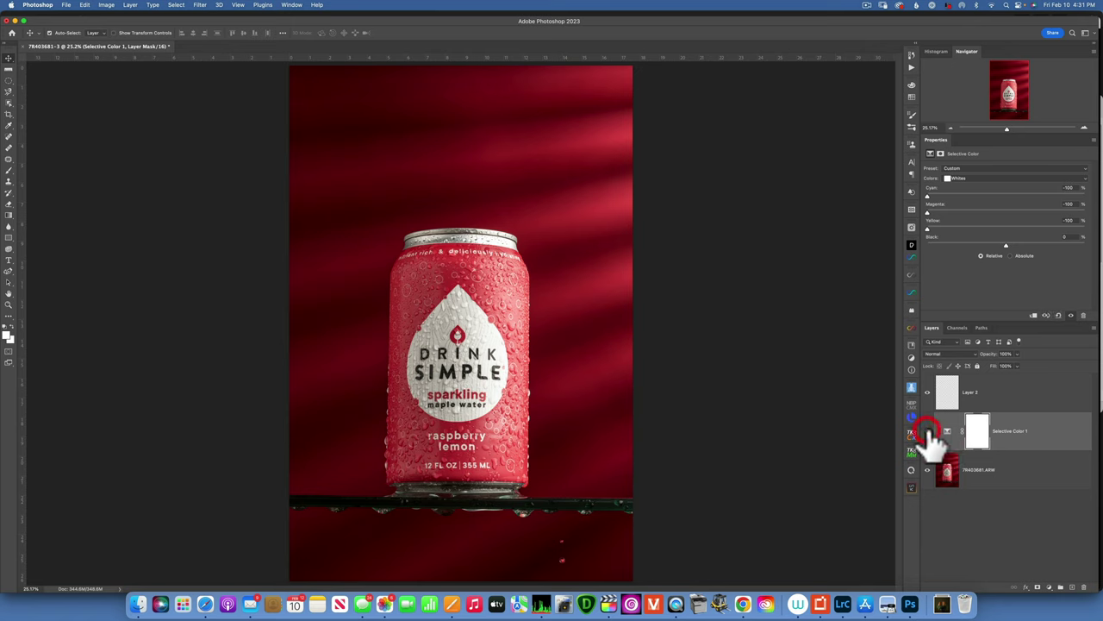
click(929, 430)
click(928, 430)
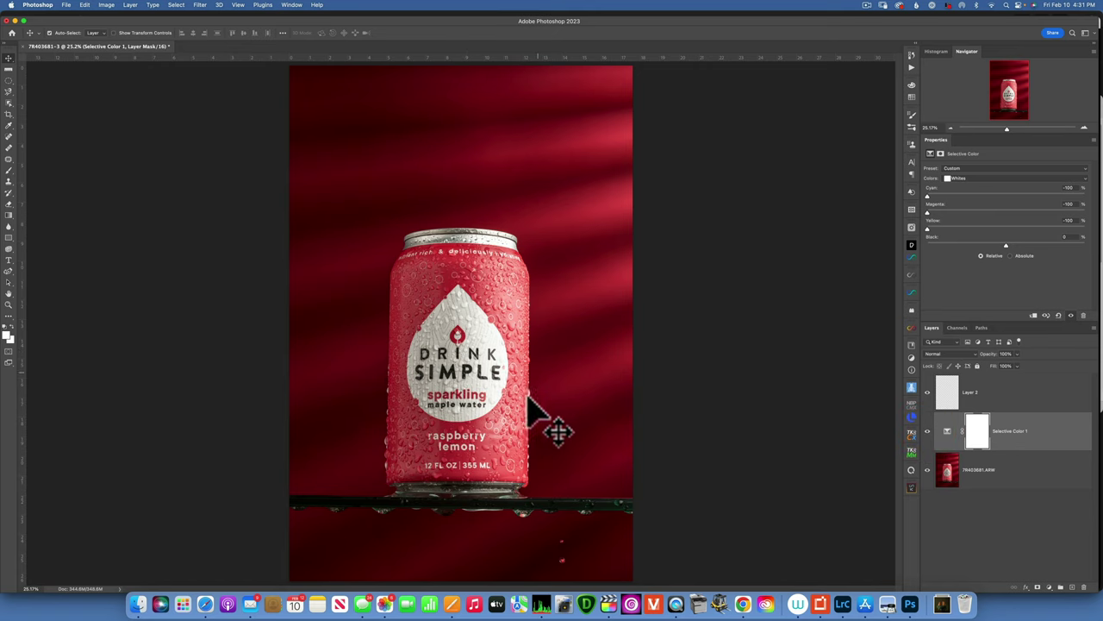
- Set the Selective Color 1 layer's opacity to 70%
click(1017, 353)
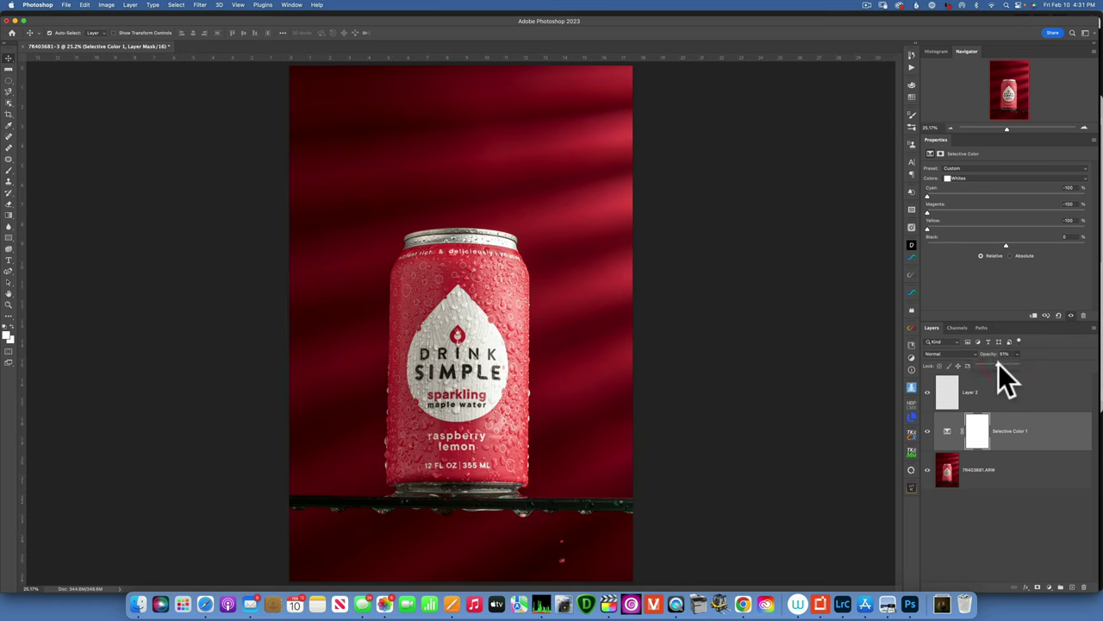
drag(998, 362, 1002, 364)
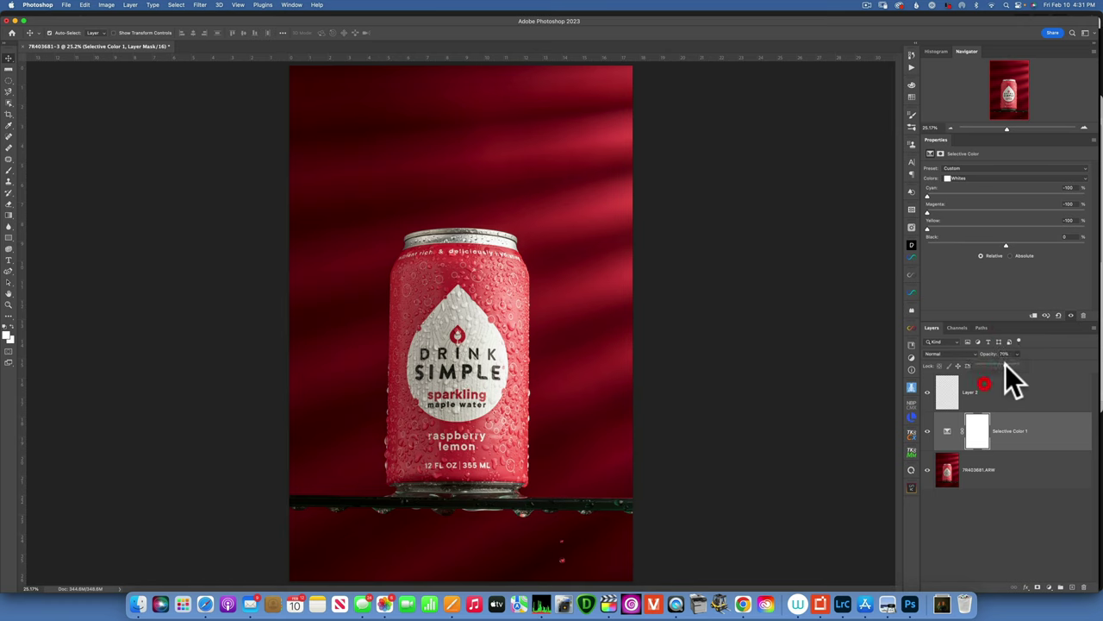
drag(1005, 364, 988, 364)
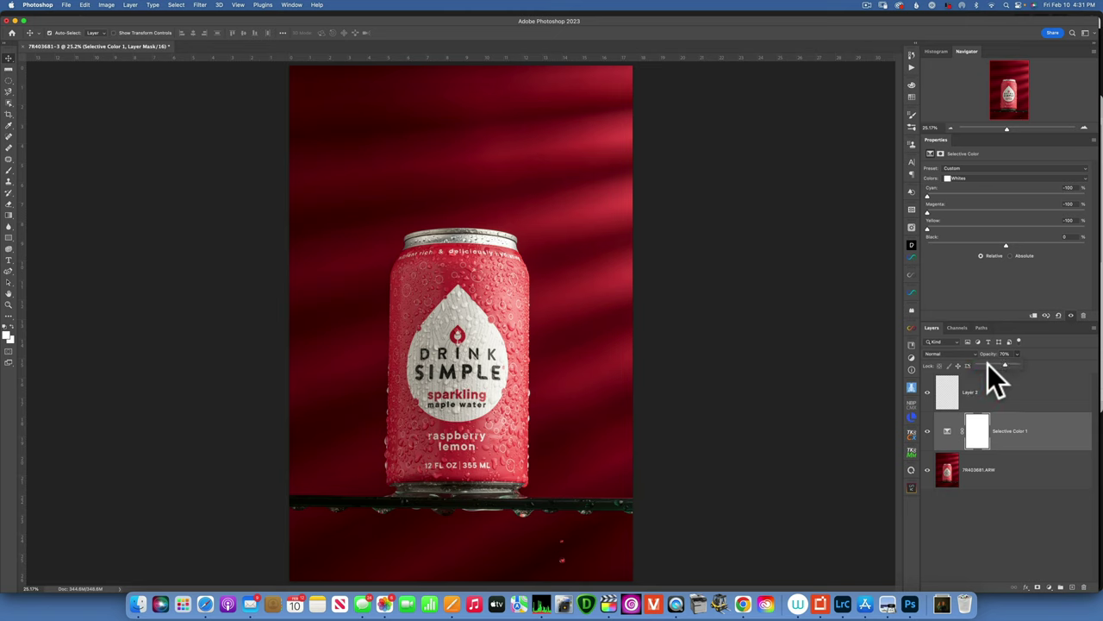
click(929, 431)
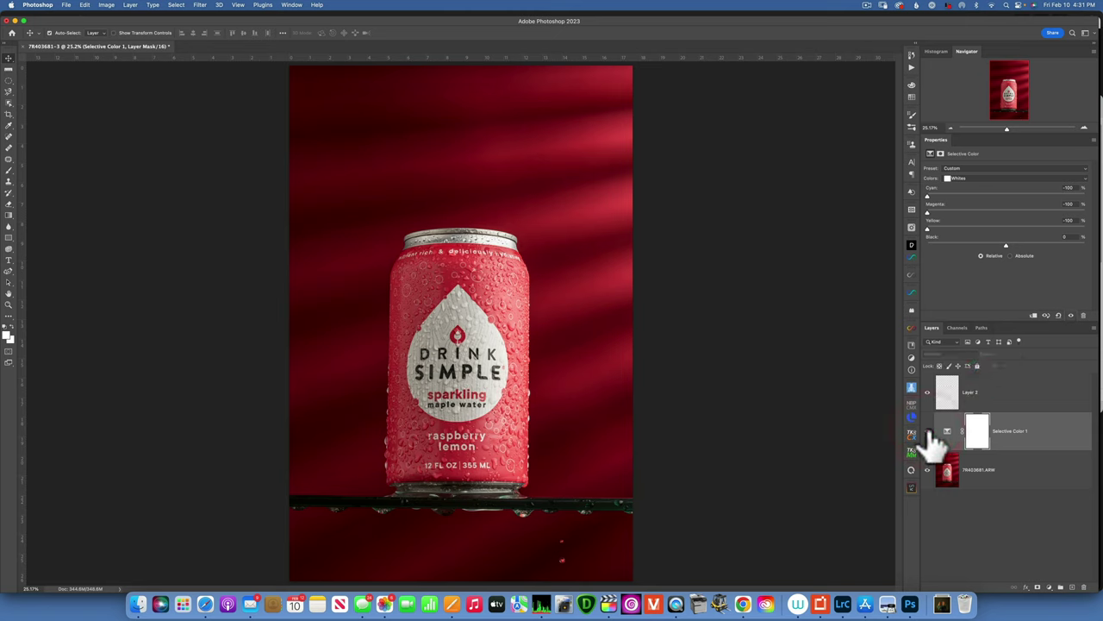
click(928, 431)
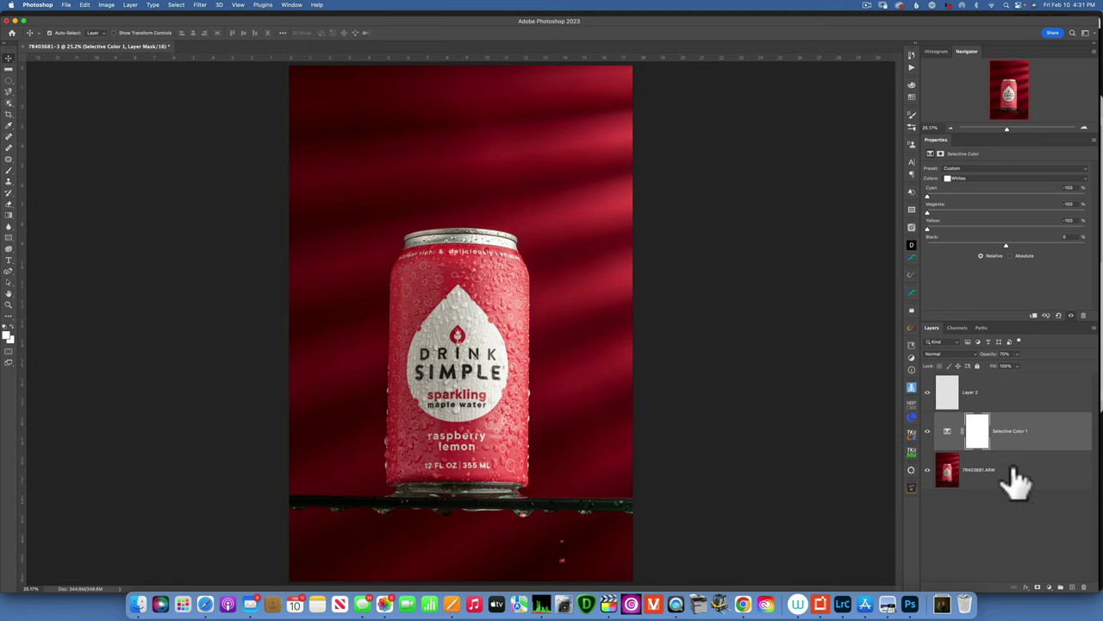
- Select the photo layer, zoom in on the can top, and choose the Pen tool
click(952, 481)
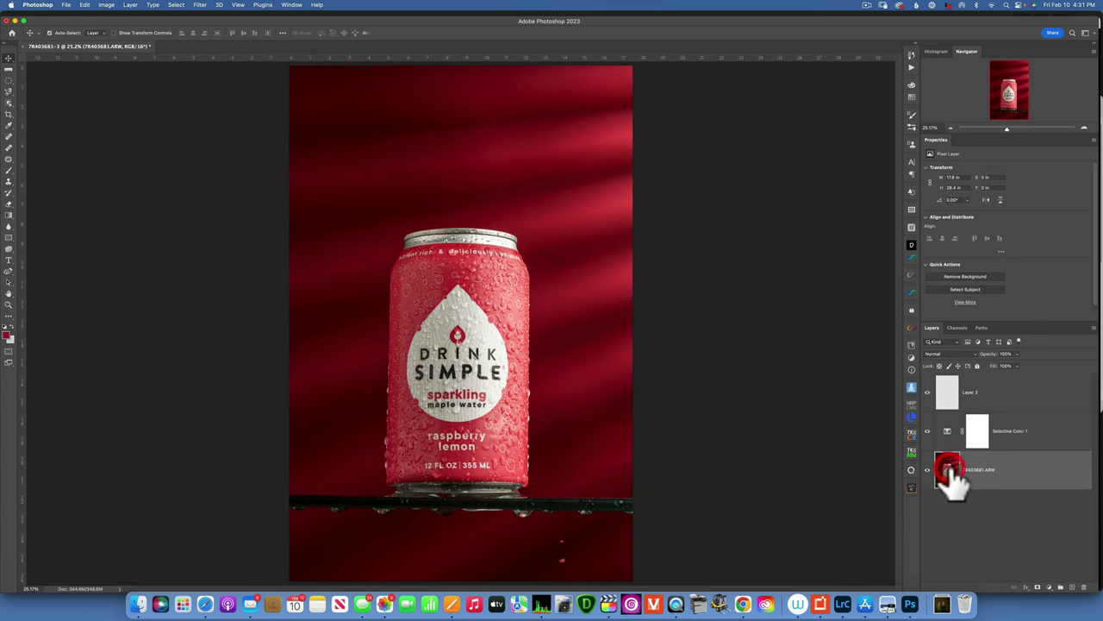
key(z)
drag(437, 235, 474, 244)
key(v)
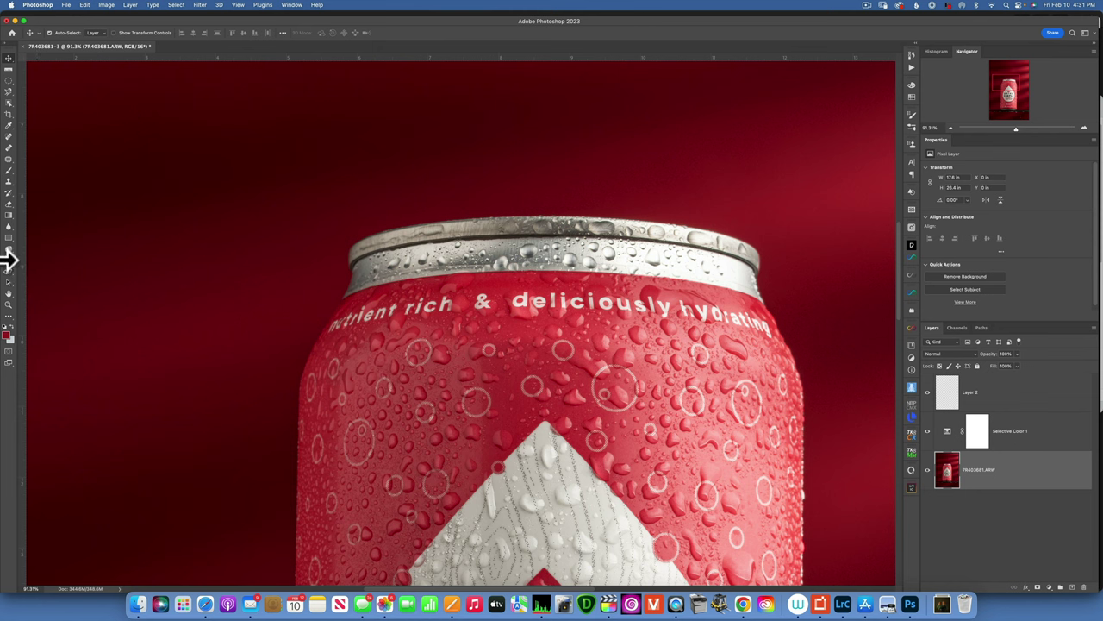
click(8, 269)
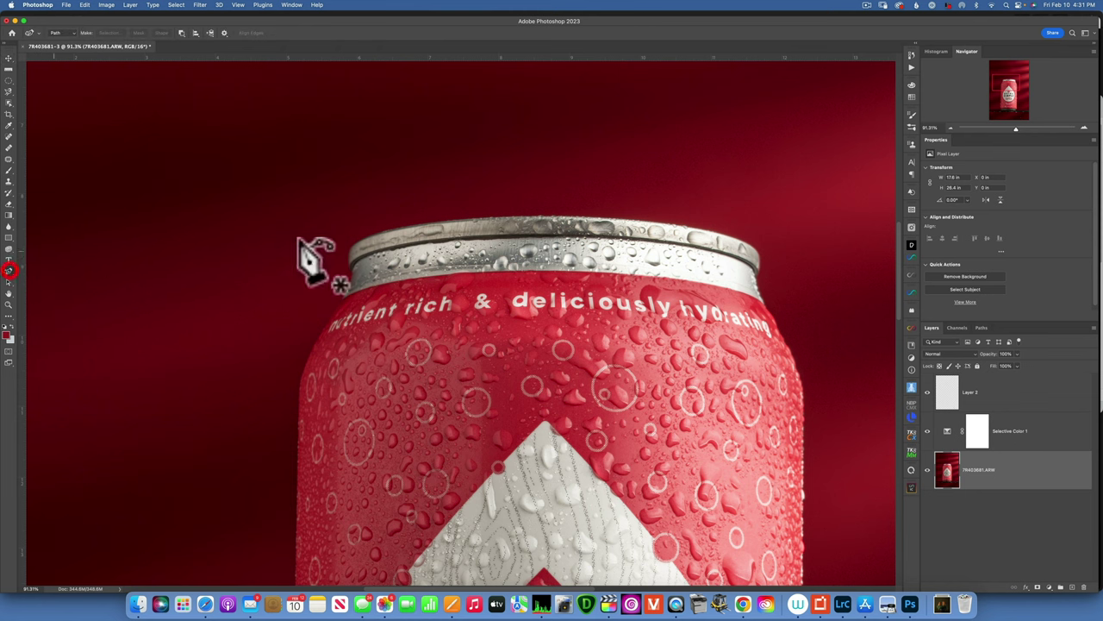
- Place pen anchors along the rim's front edge and up its right side
click(434, 276)
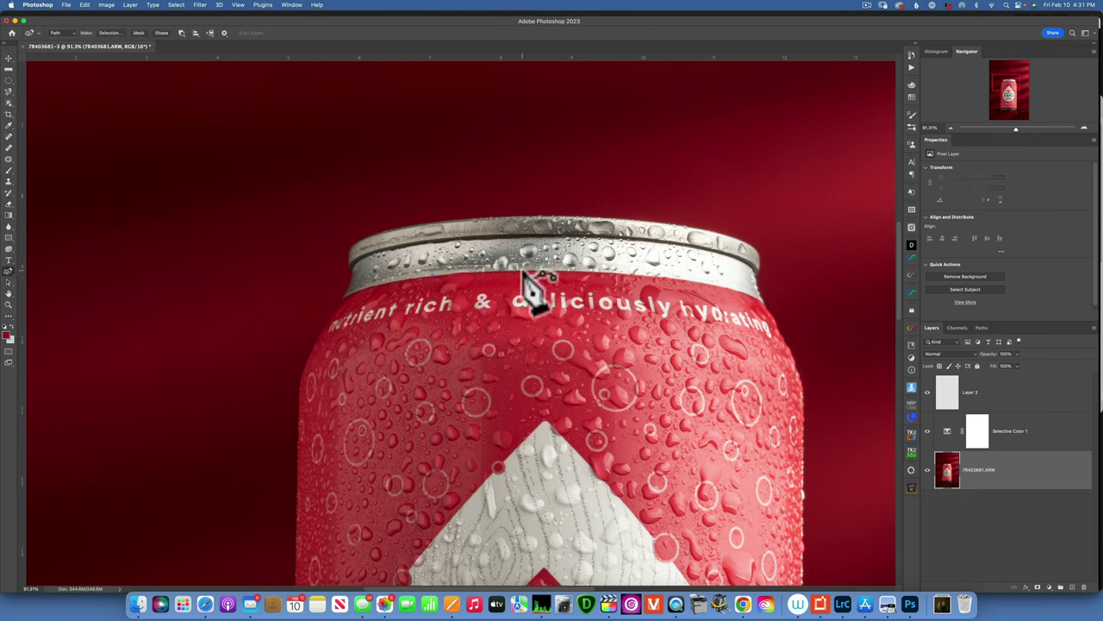
click(590, 269)
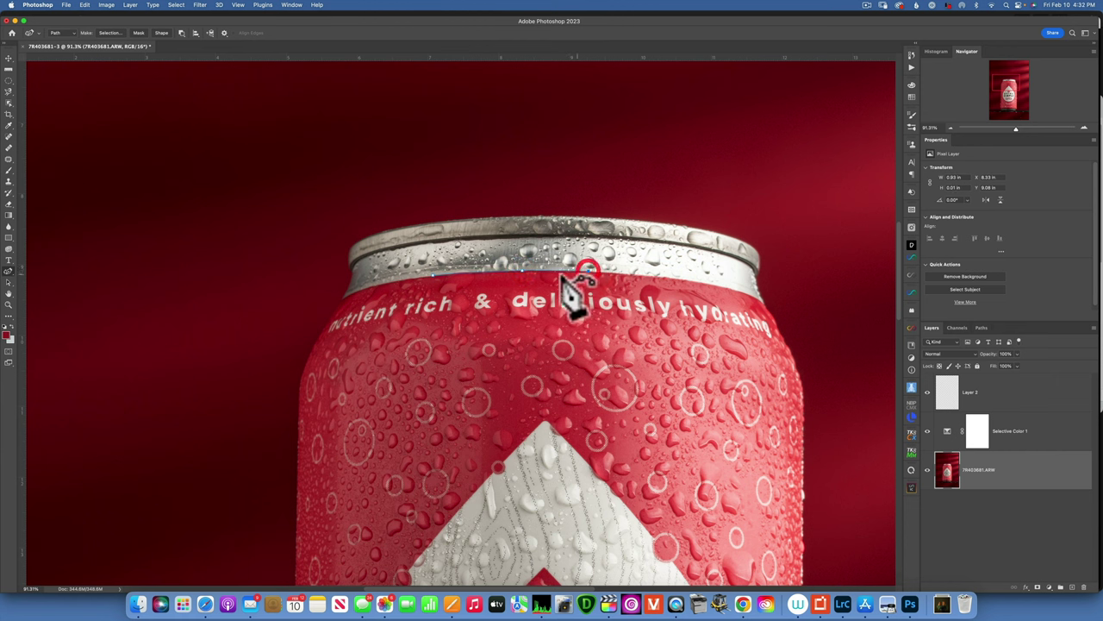
click(463, 271)
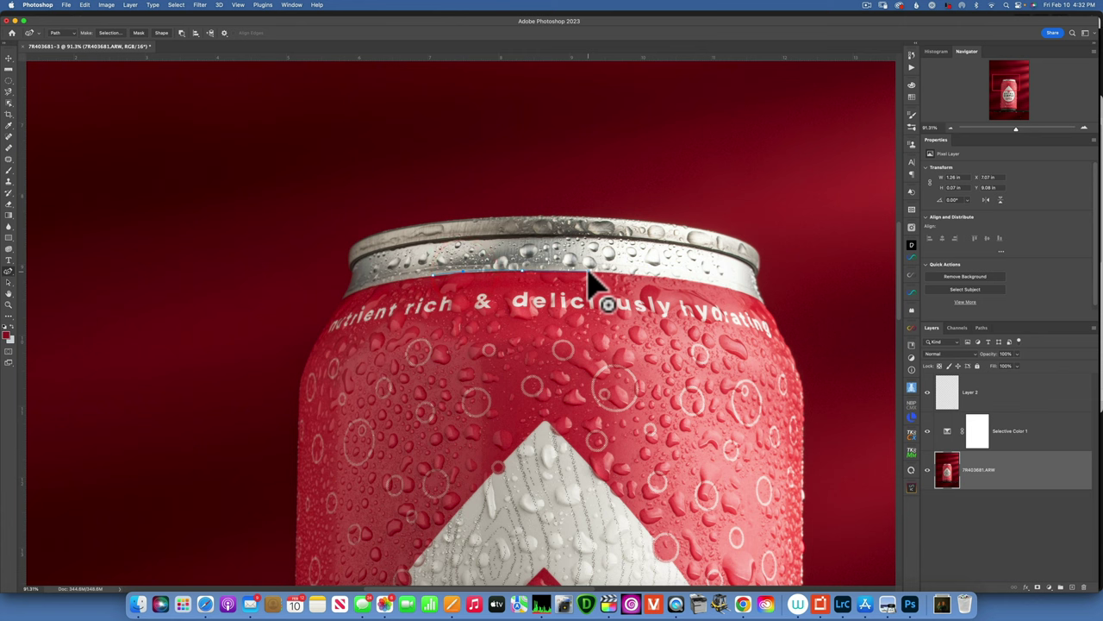
click(590, 268)
click(680, 276)
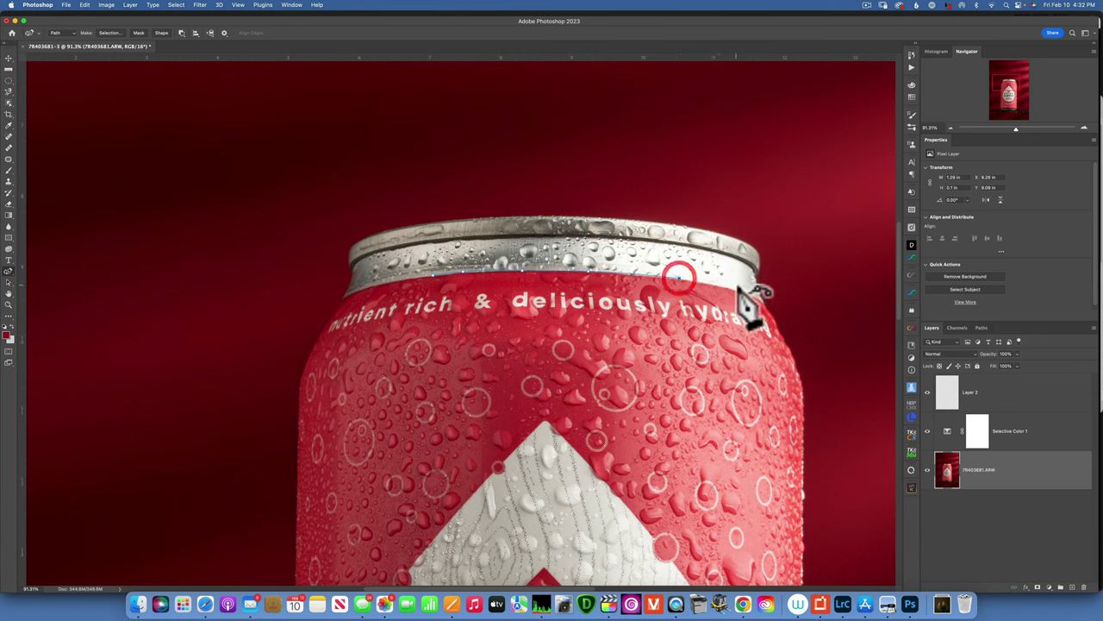
click(736, 287)
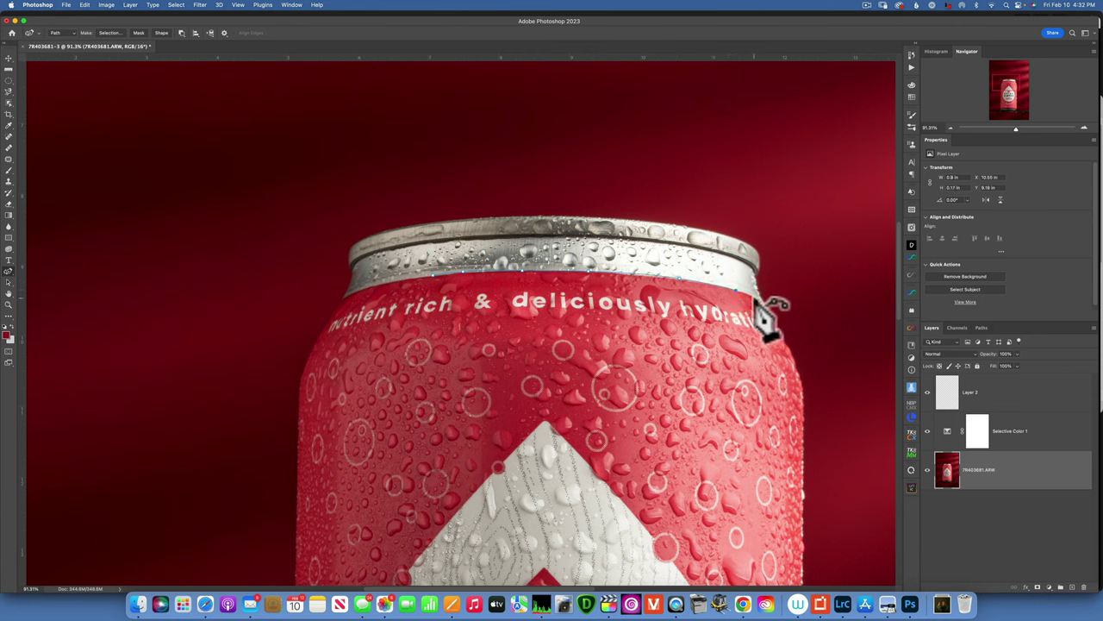
click(759, 296)
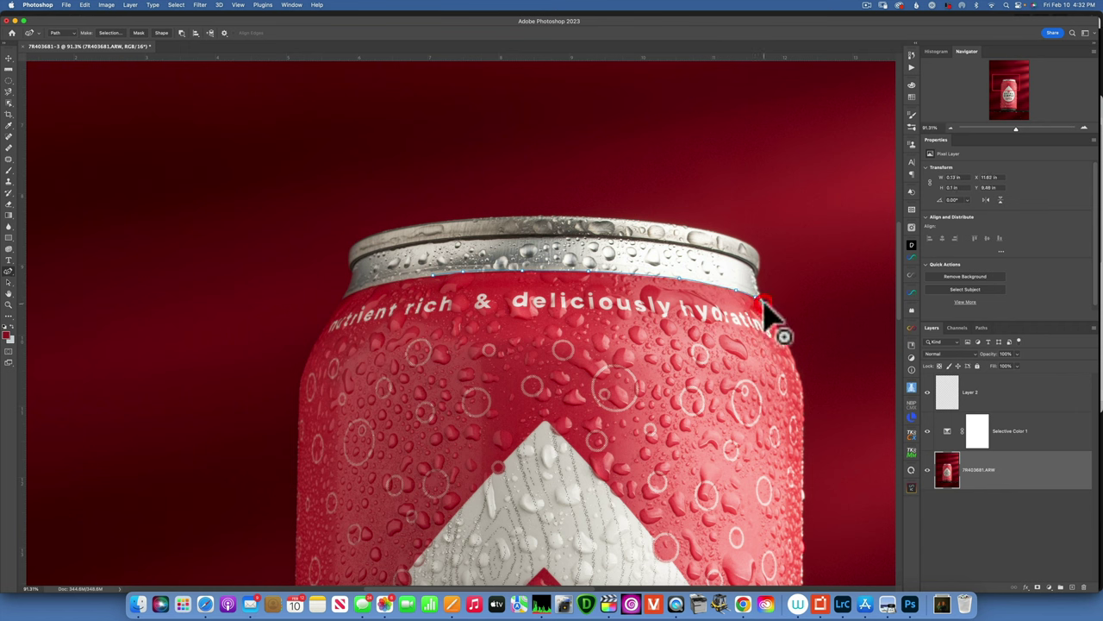
click(761, 296)
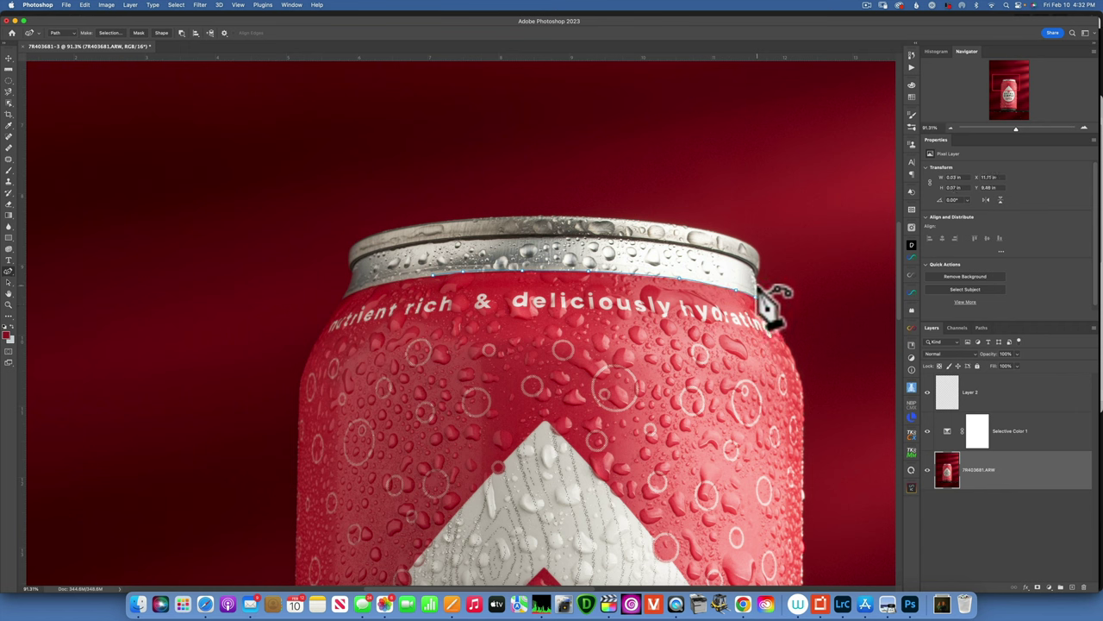
click(755, 278)
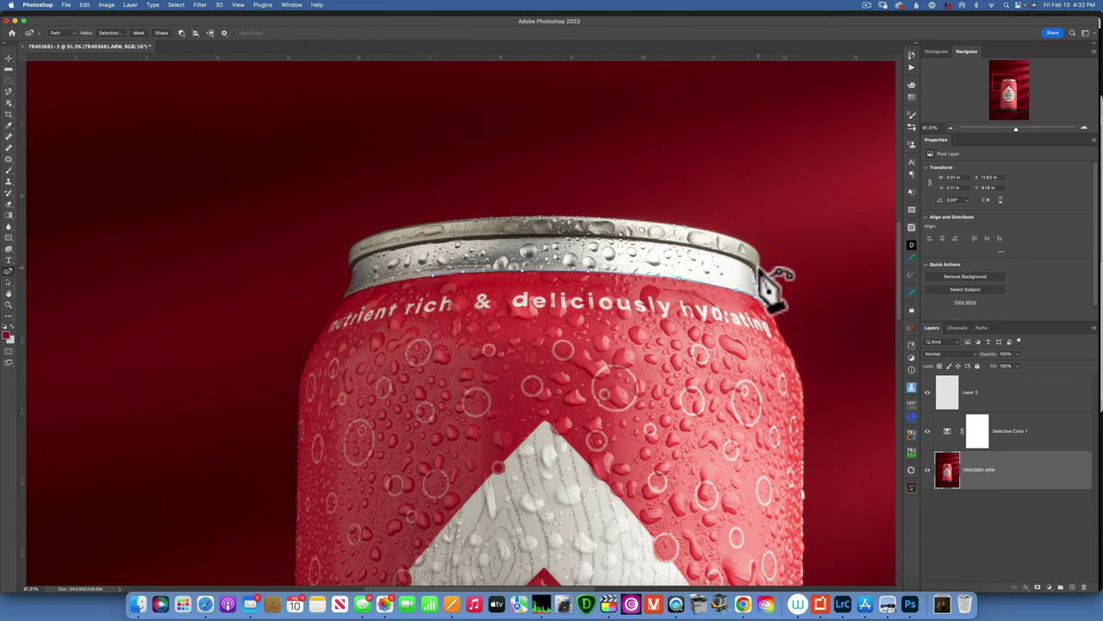
click(755, 264)
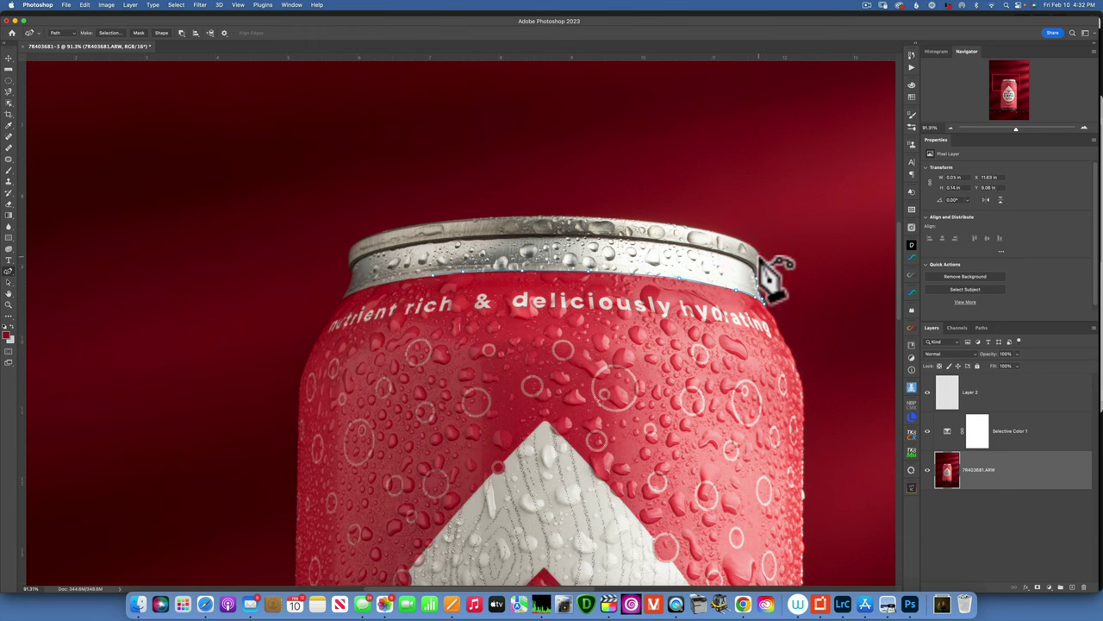
click(741, 247)
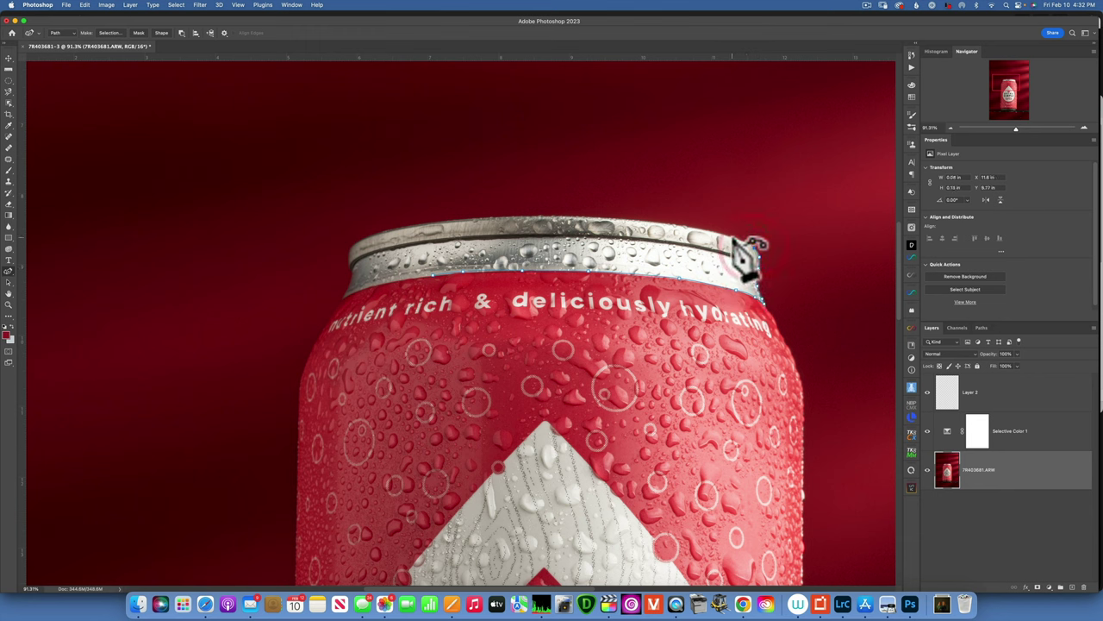
click(696, 231)
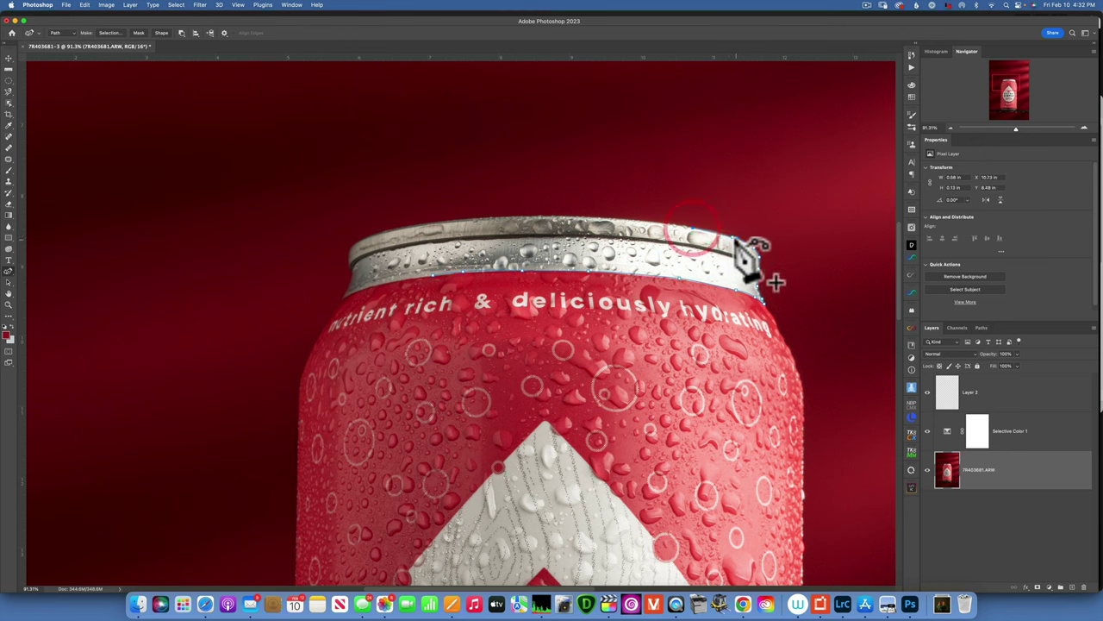
super+click(720, 234)
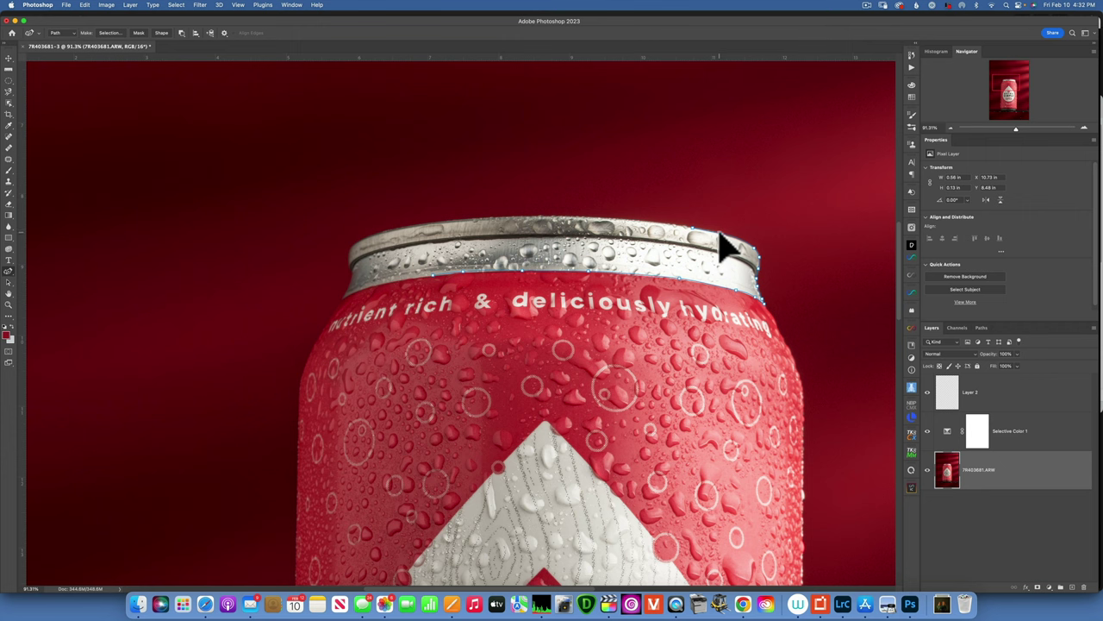
click(765, 255)
- Continue the pen path across the rim's top to its left edge
click(688, 234)
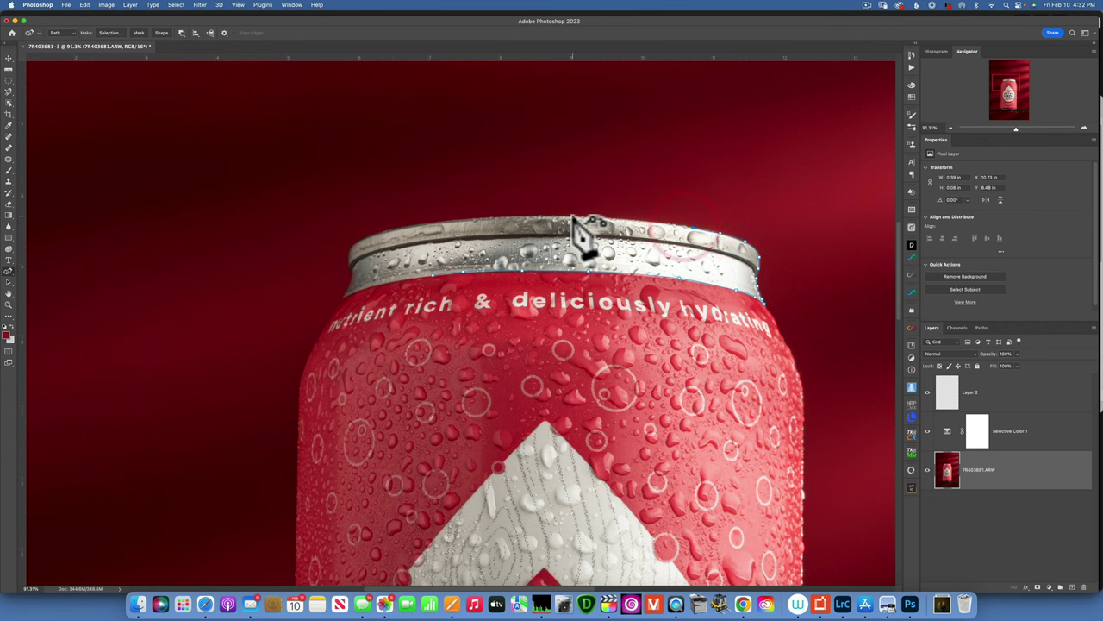
click(572, 217)
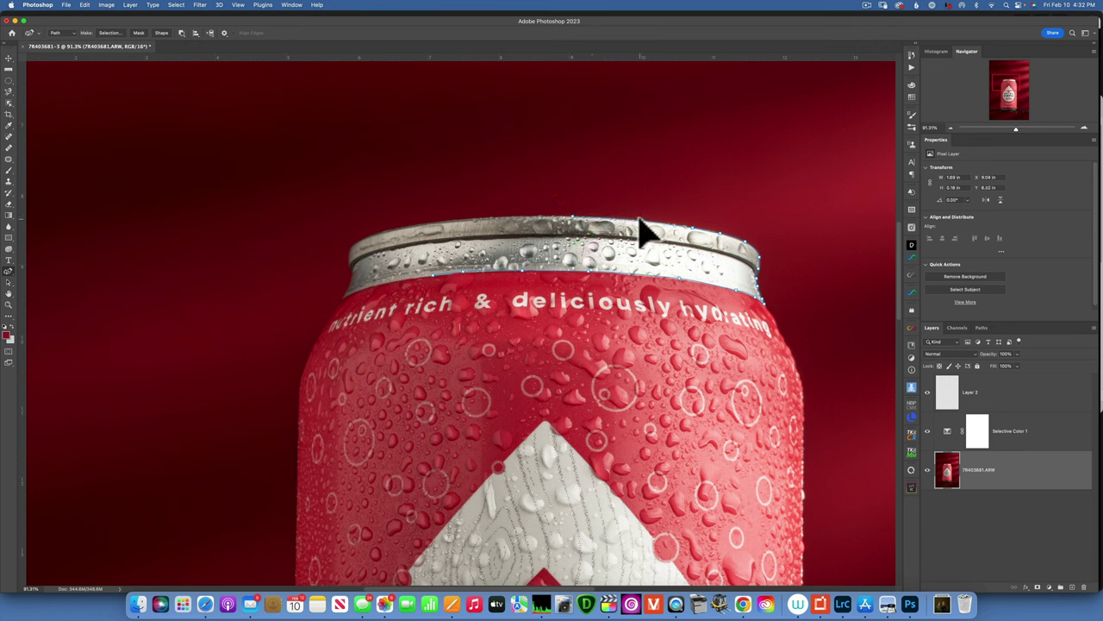
click(571, 217)
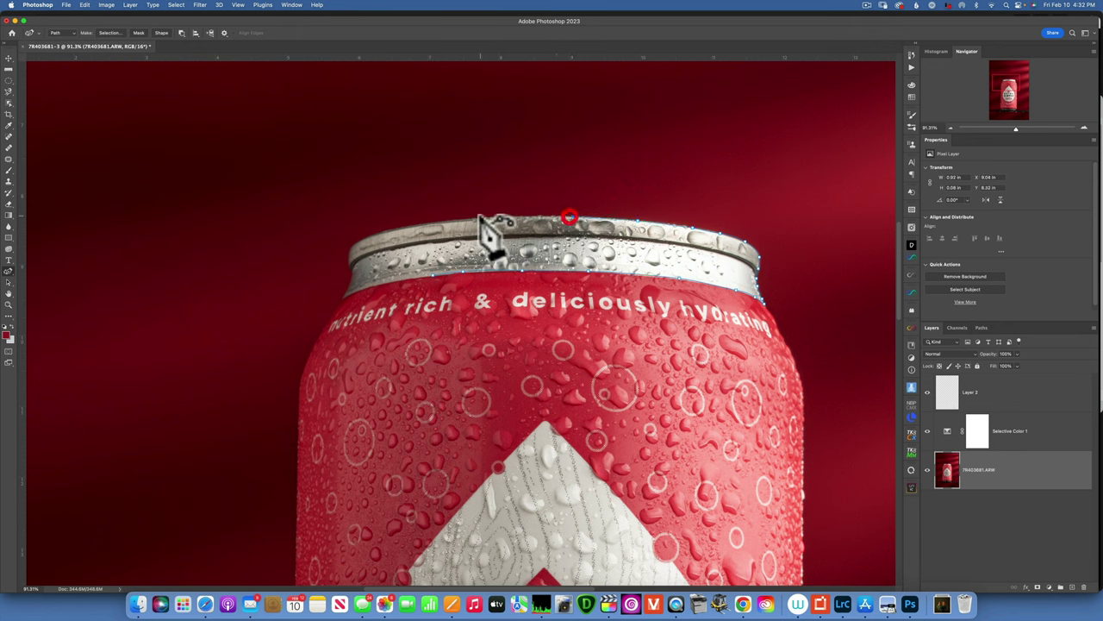
click(434, 217)
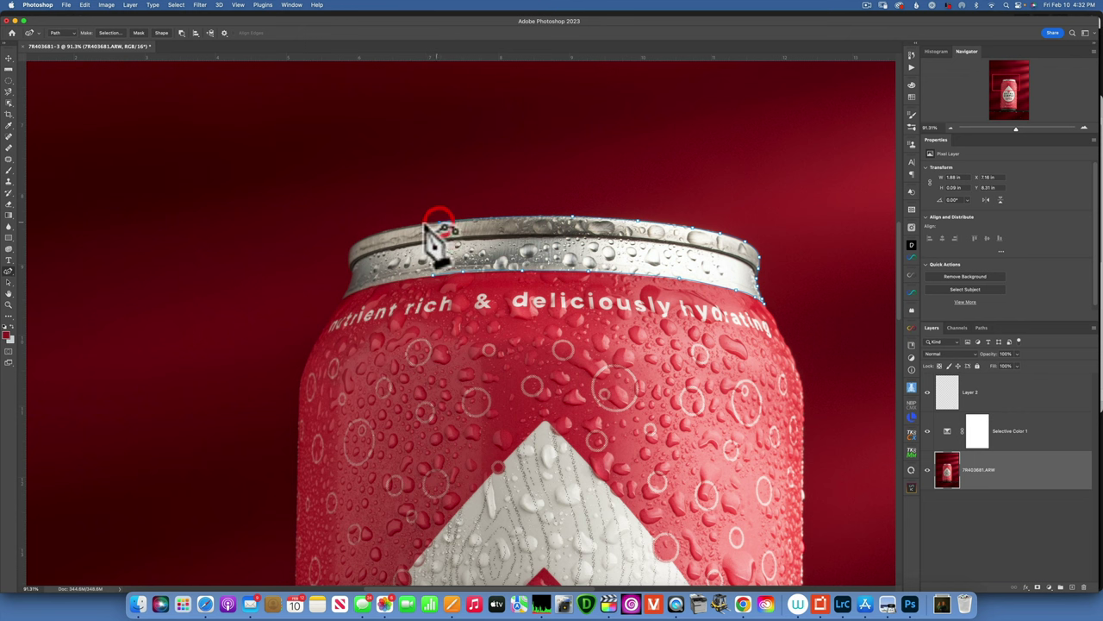
click(363, 233)
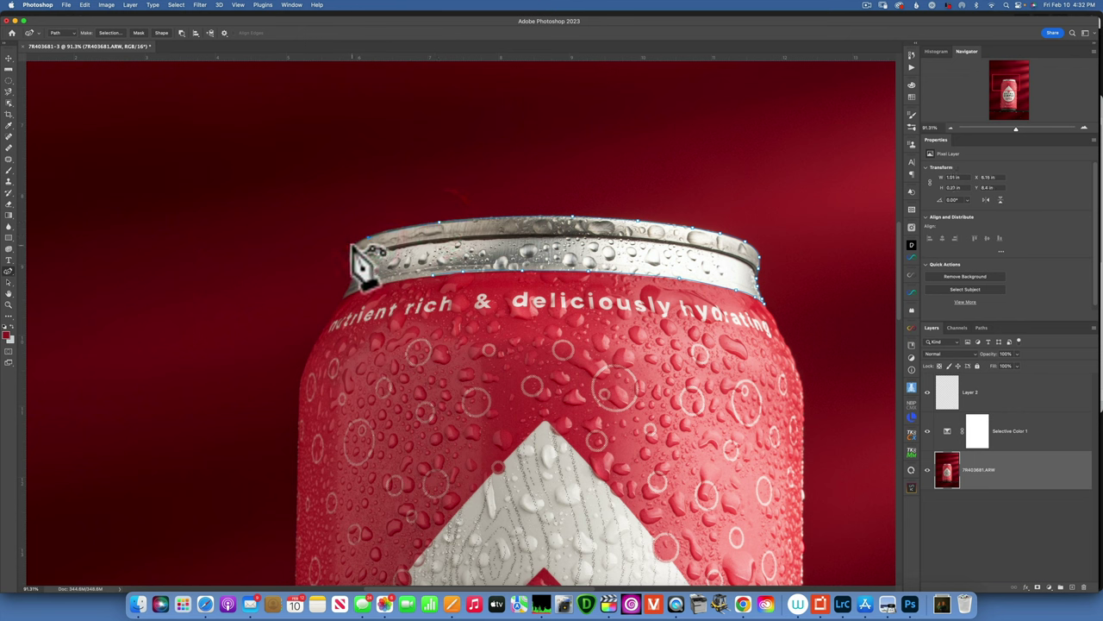
click(352, 248)
click(348, 249)
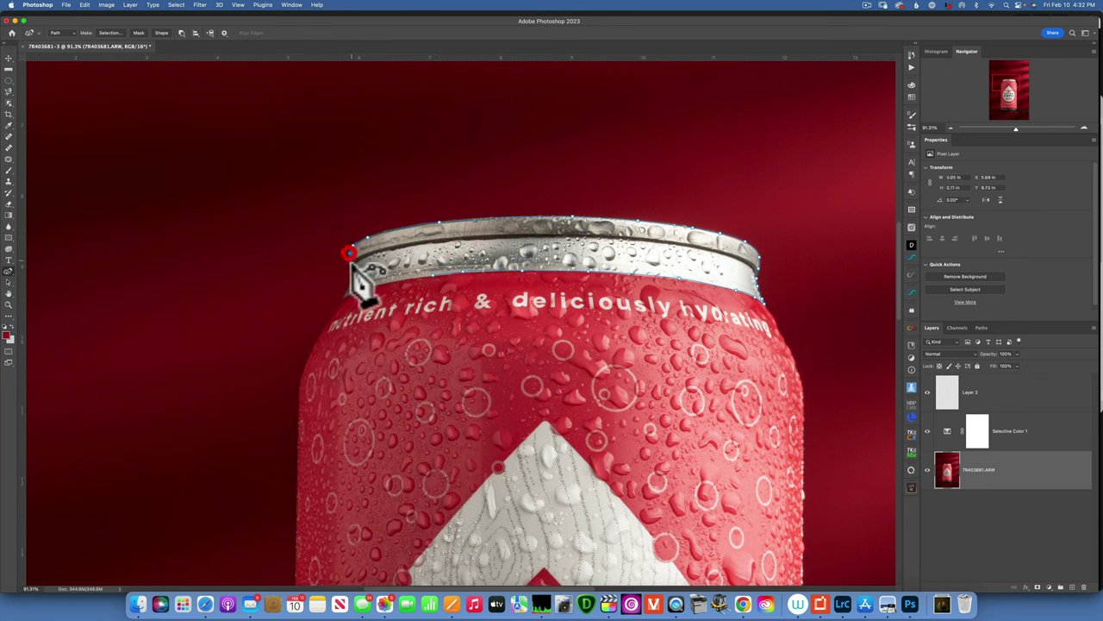
click(347, 252)
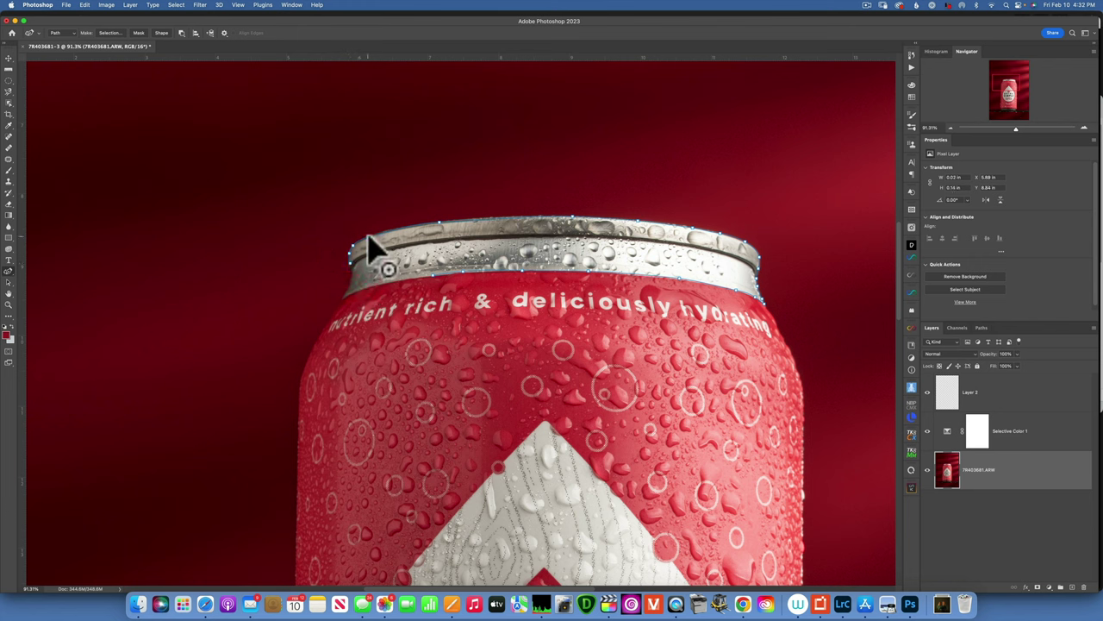
click(390, 234)
click(351, 247)
click(395, 228)
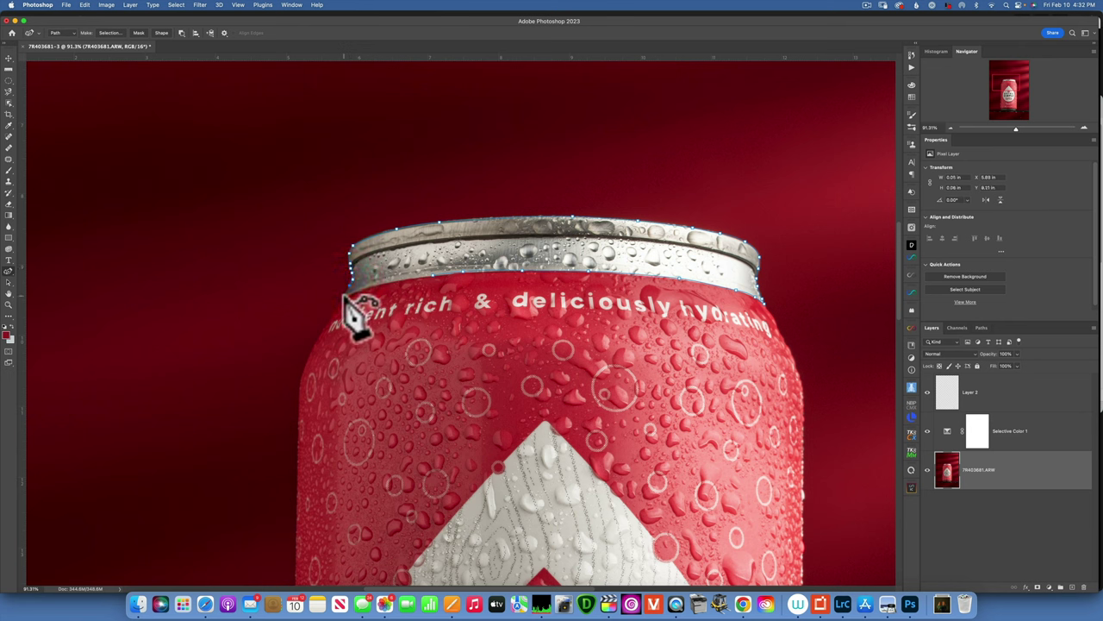
- Shape the curve at the rim's left edge and close the path at its starting point
mouse_move(350, 289)
mouse_down()
mouse_move(355, 302)
mouse_move(345, 299)
mouse_up()
key(alt)
alt+click(344, 295)
key(shift)
shift+click(344, 296)
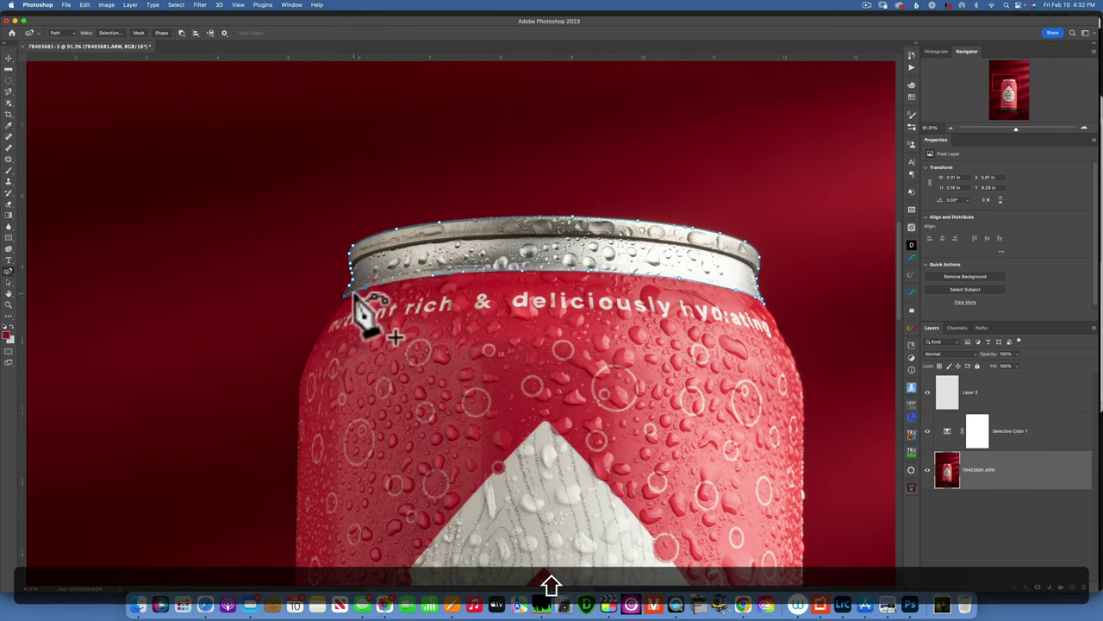
key(alt)
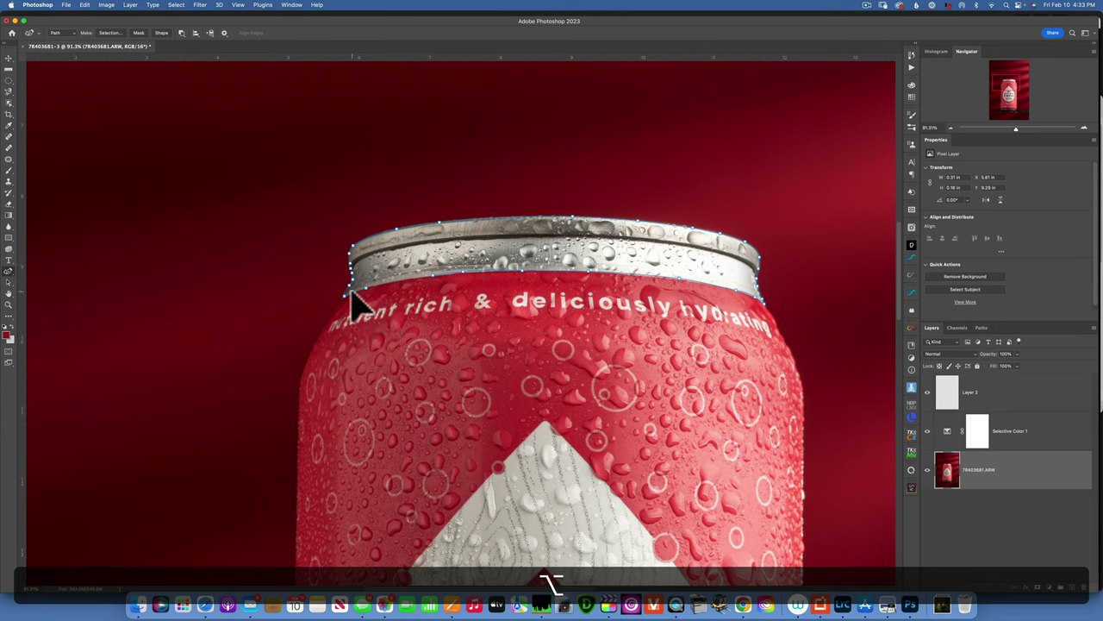
alt+click(366, 293)
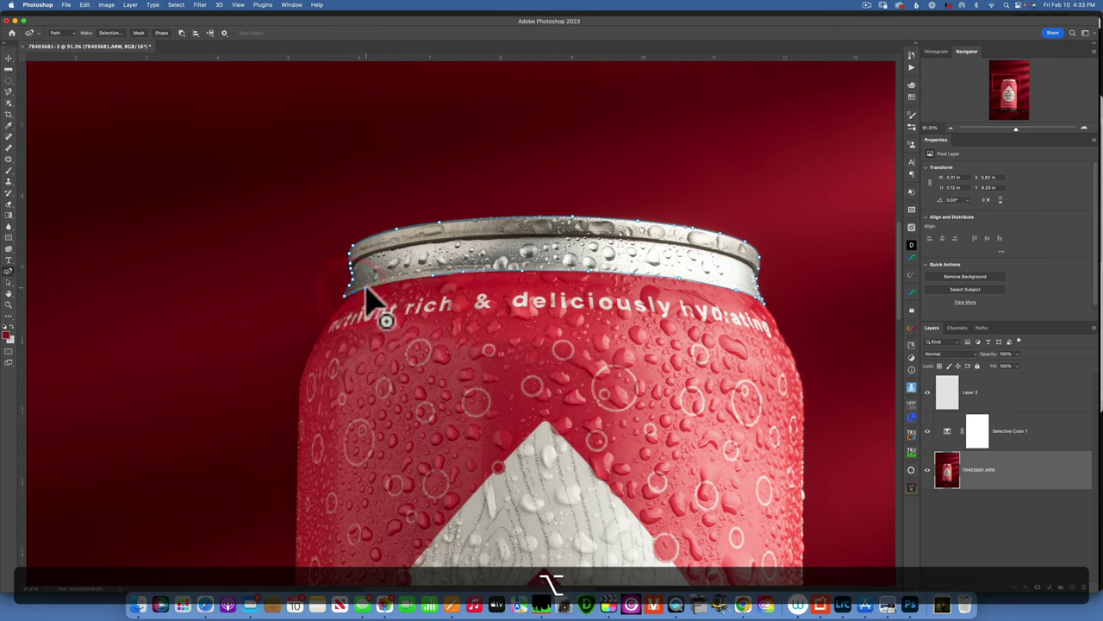
click(413, 274)
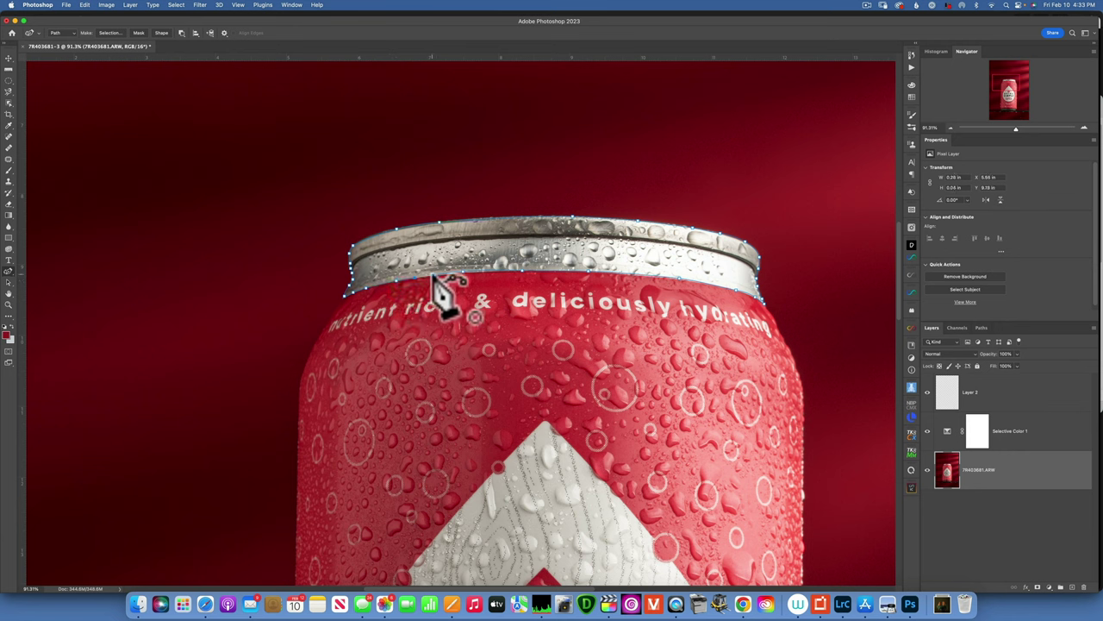
click(434, 278)
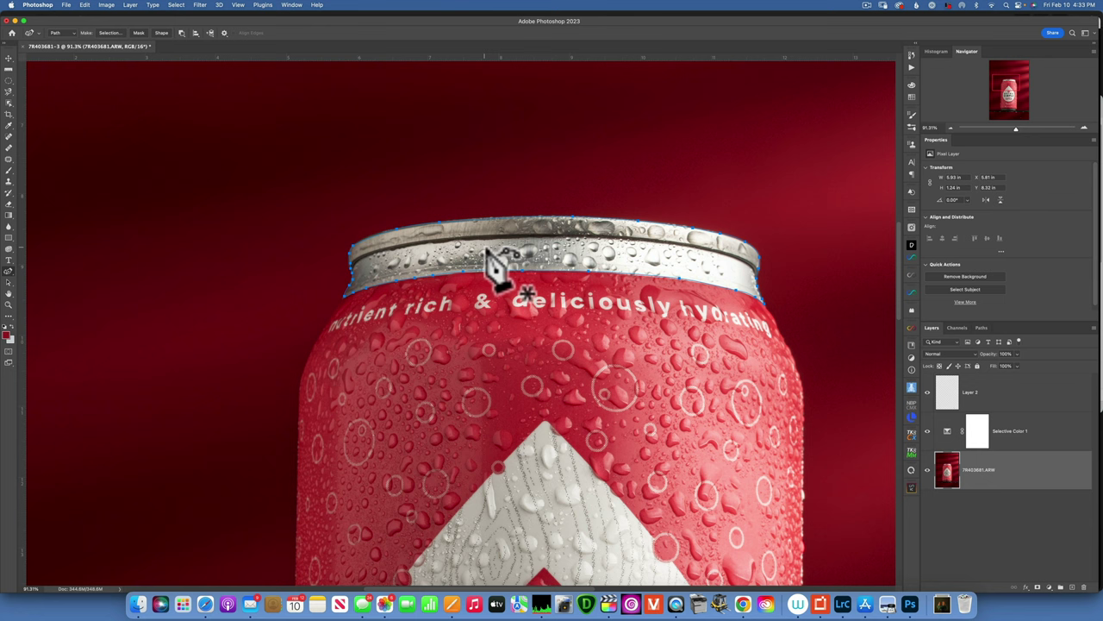
click(466, 280)
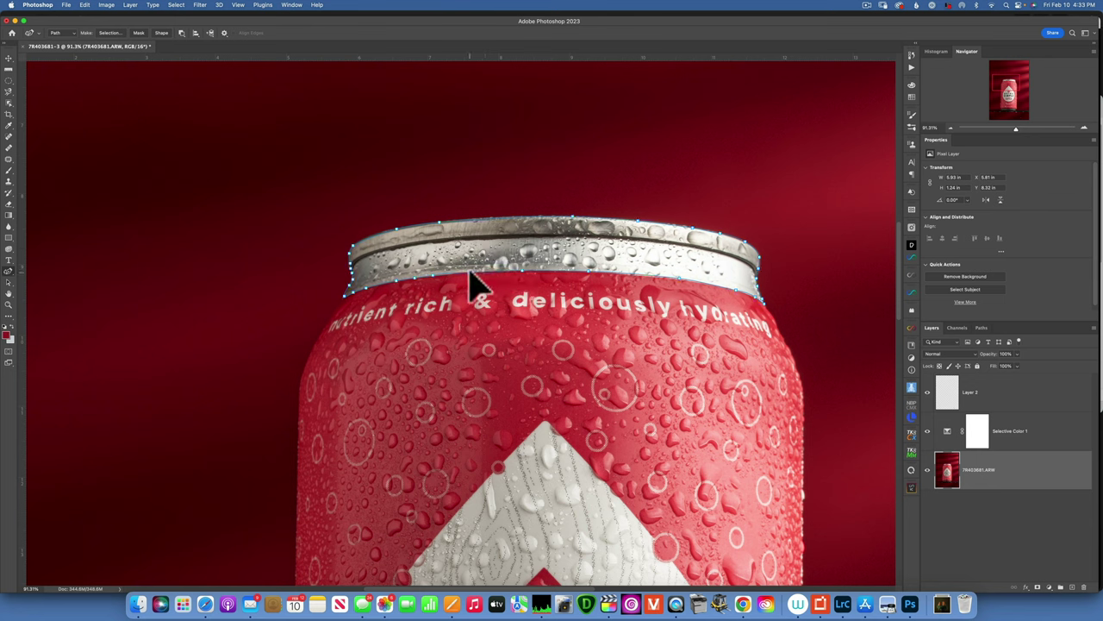
- Make a selection from the rim path, invert it, and fit the image on screen
right_click(507, 238)
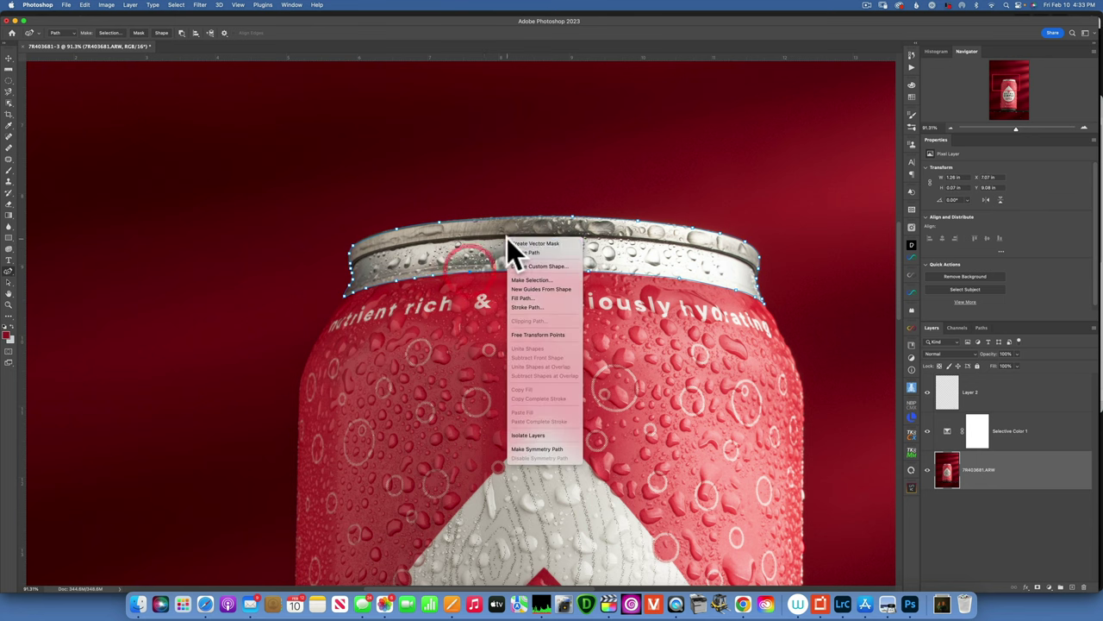
click(538, 280)
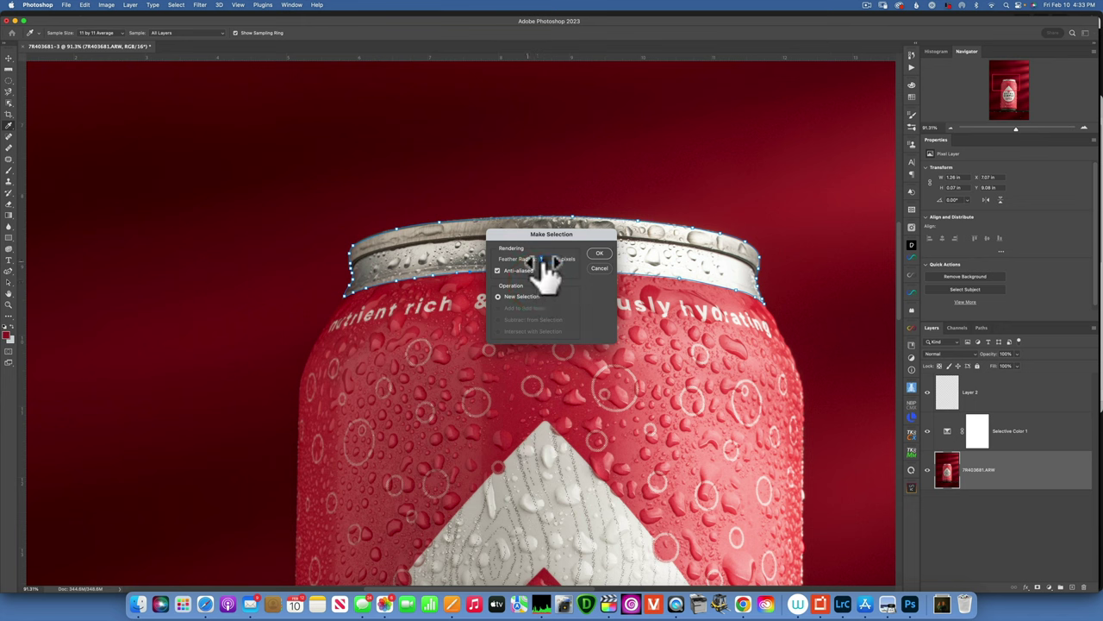
click(600, 252)
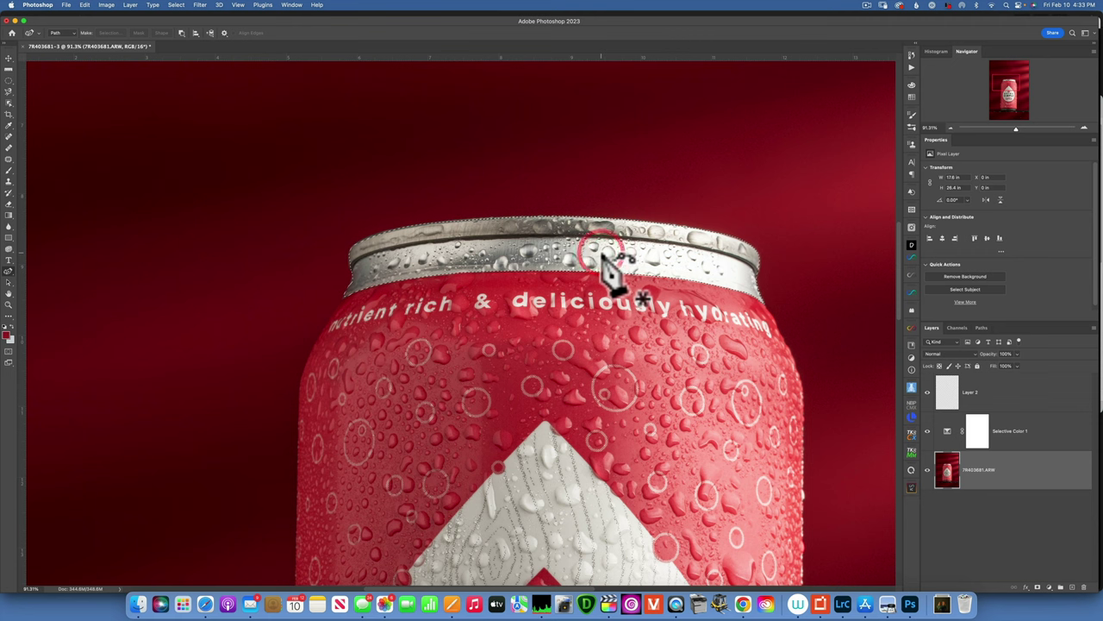
click(177, 5)
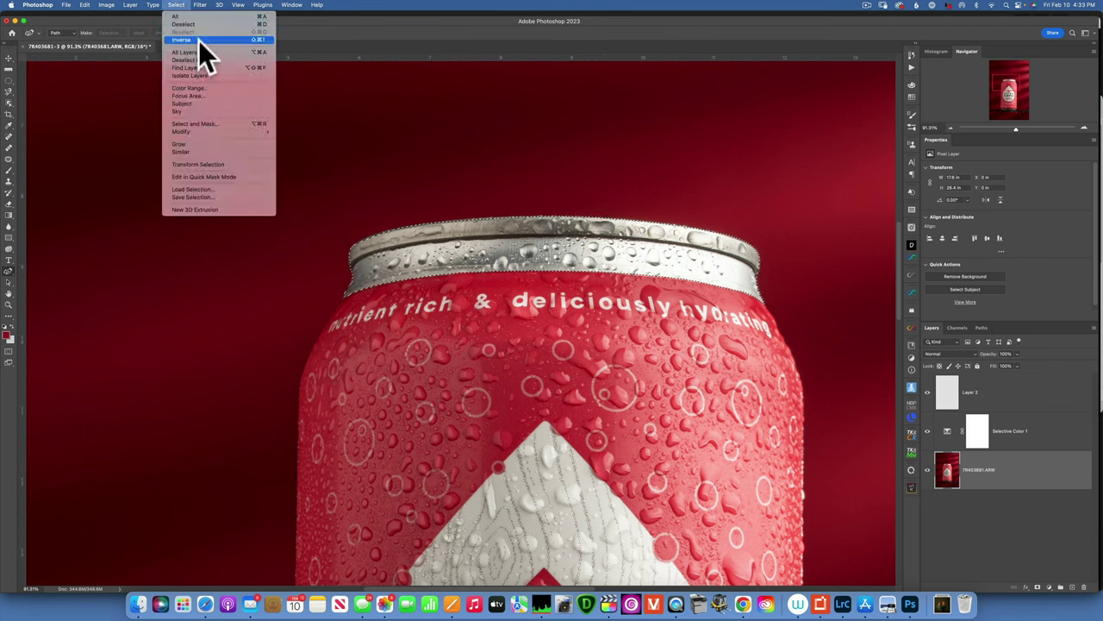
click(198, 39)
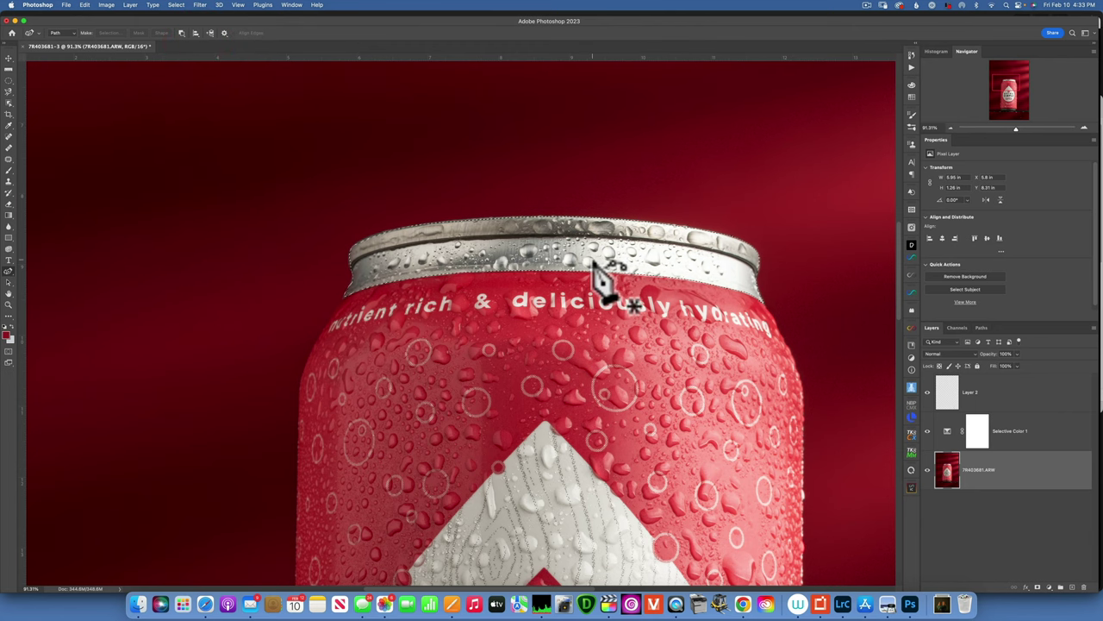
key(super+0)
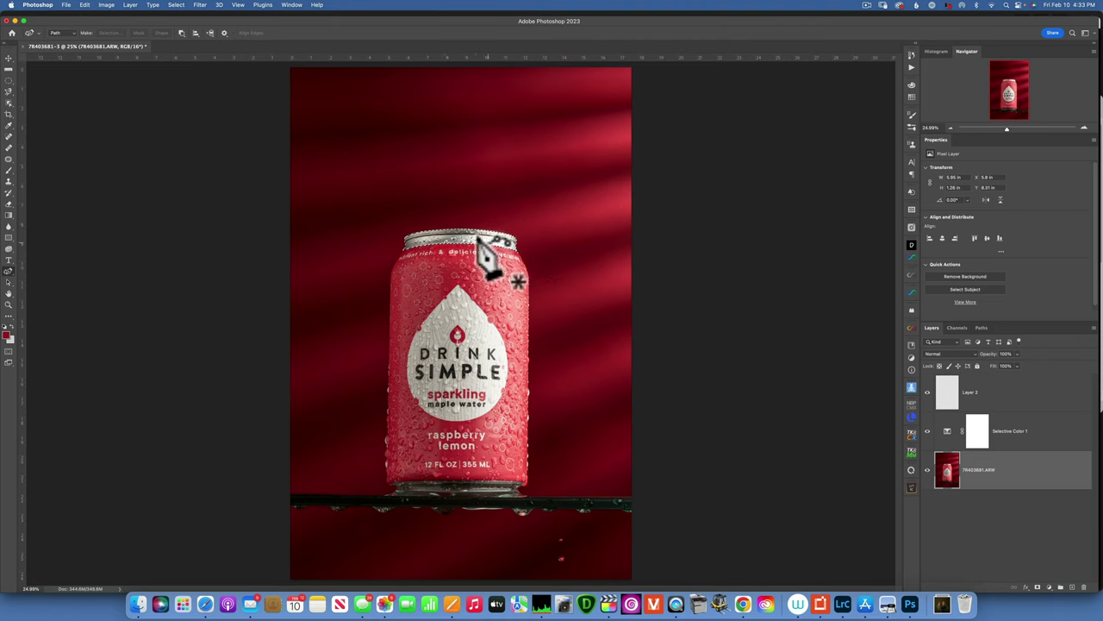
click(1051, 587)
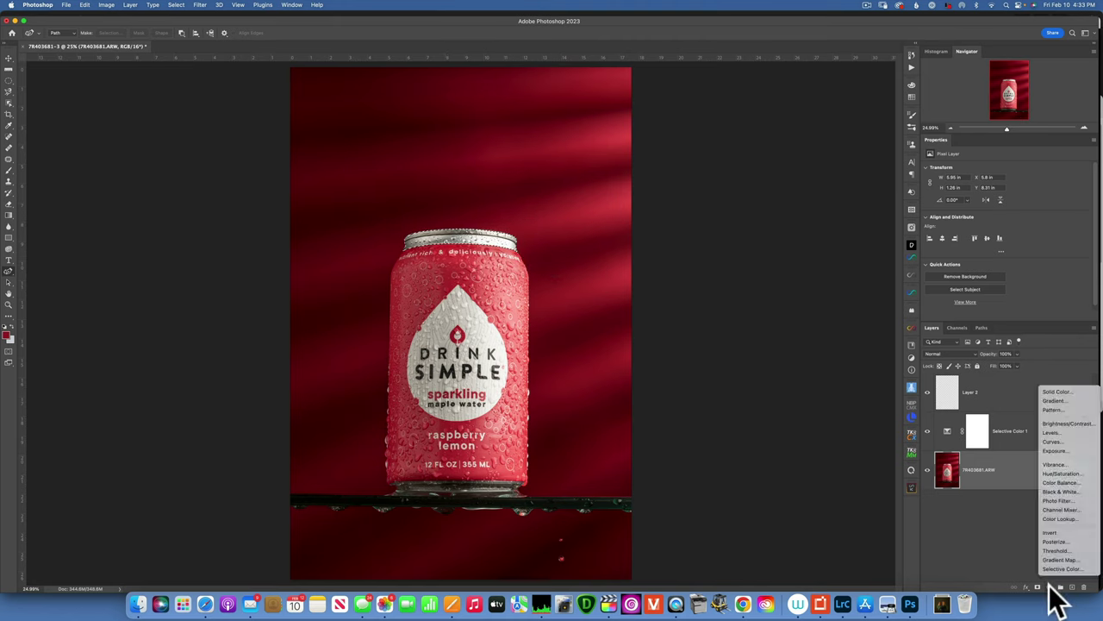
- Add a Hue/Saturation layer for the can's rim with Saturation -100, toggling it to compare
click(1055, 473)
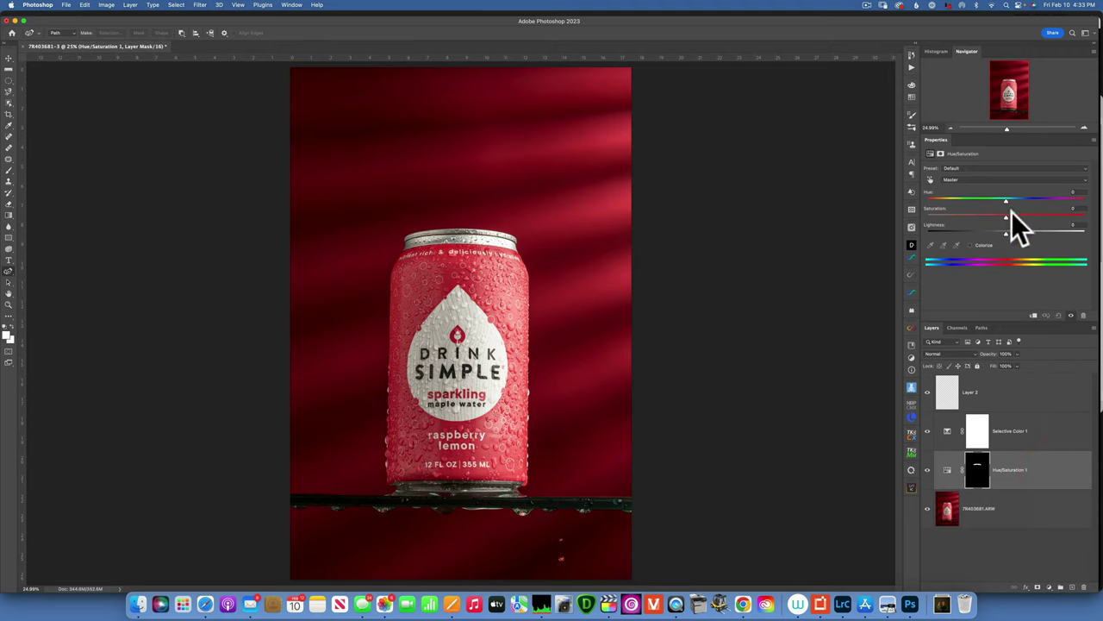
drag(1005, 215, 724, 198)
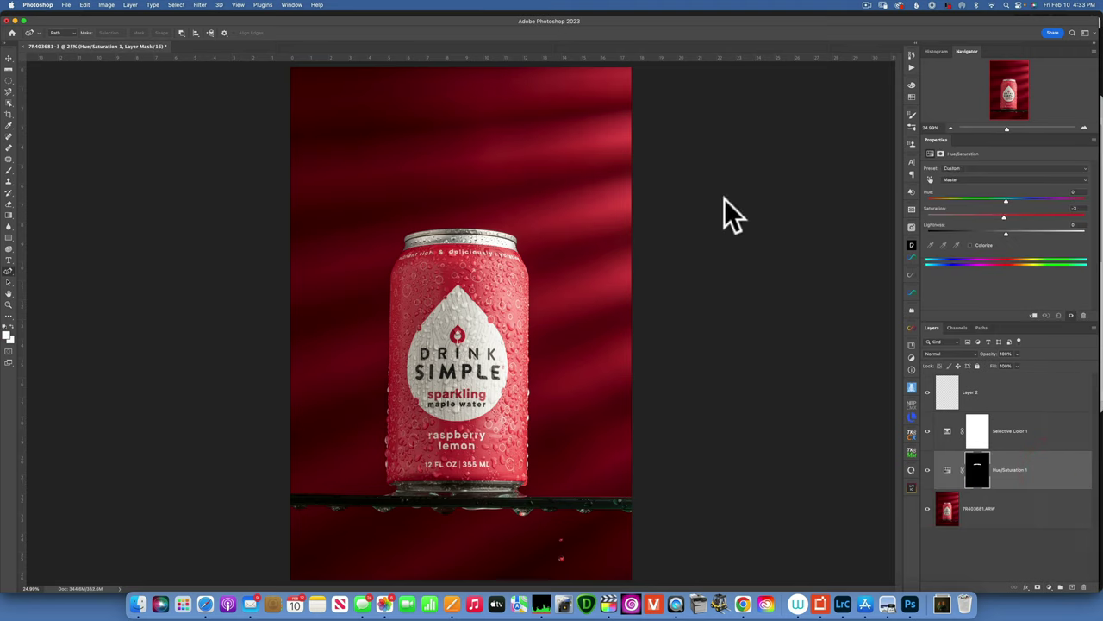
click(928, 470)
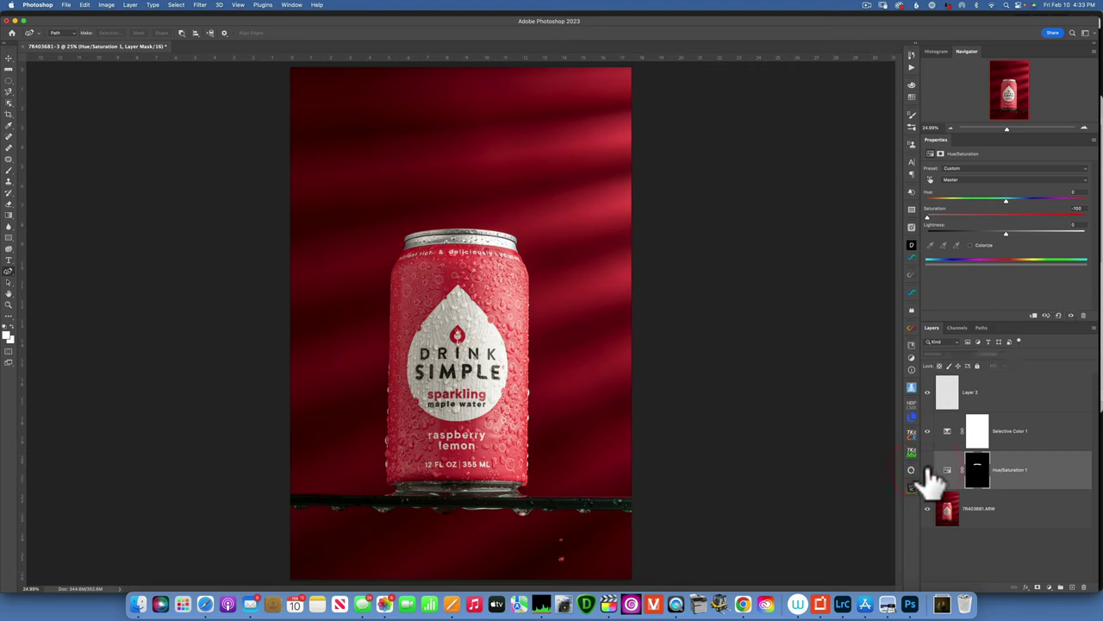
click(927, 470)
- Lower the rim adjustment's opacity to 85% and make the original photo layer active
click(1019, 353)
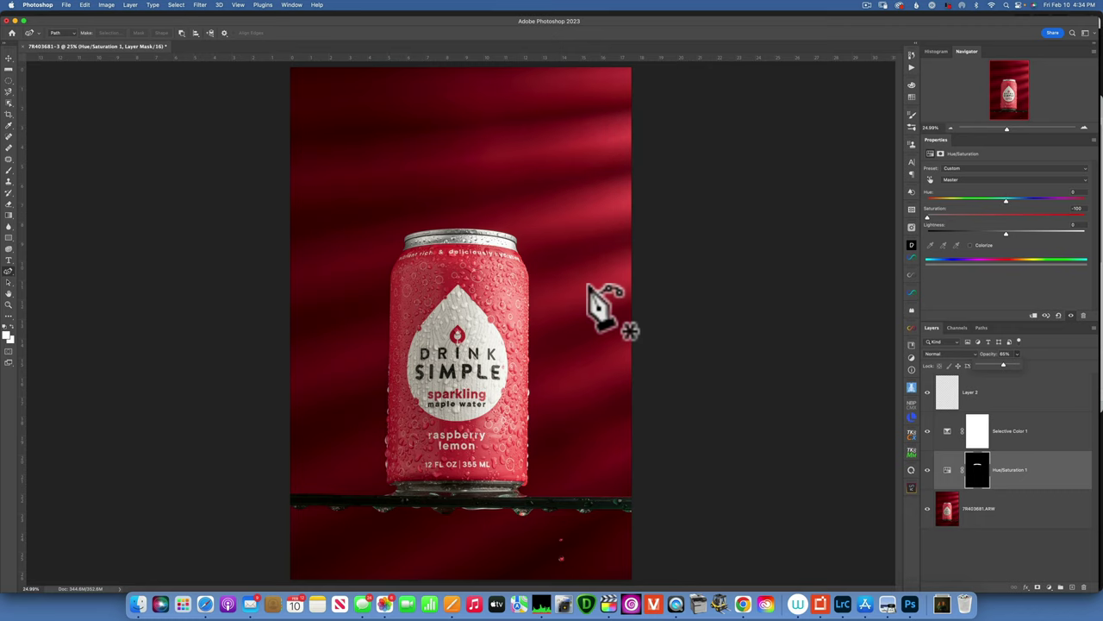
click(947, 509)
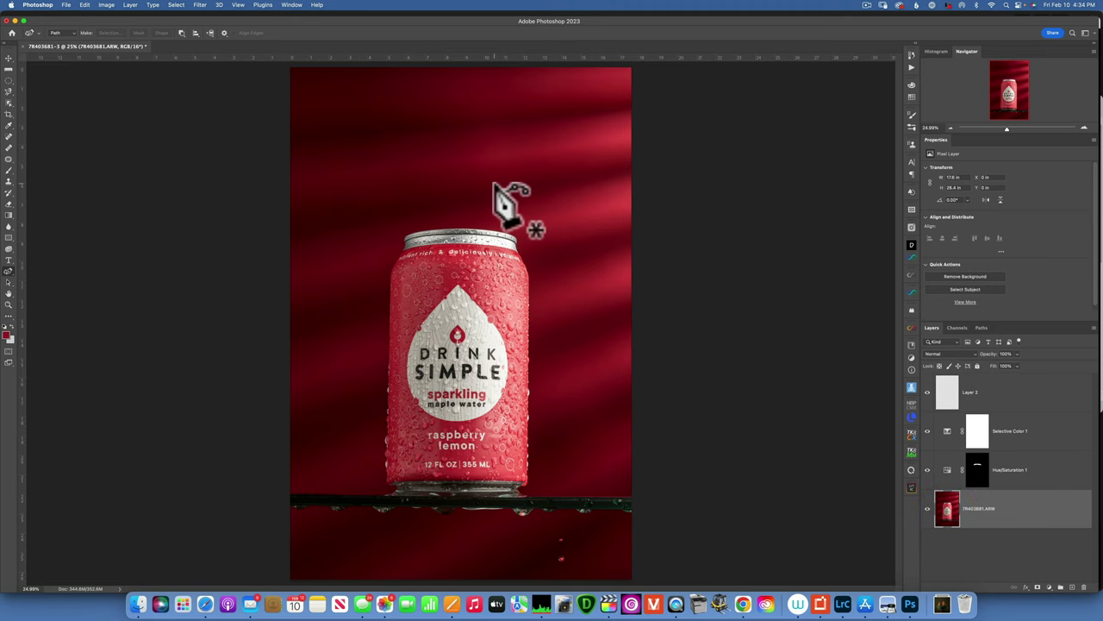
click(8, 102)
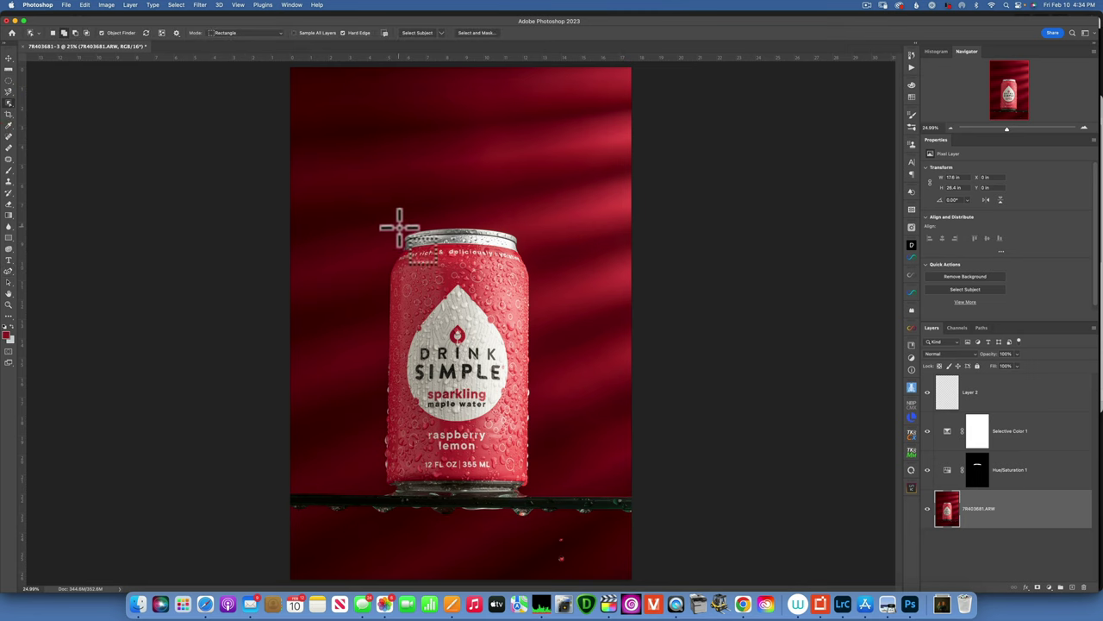
- Drag an Object Selection box around the Drink Simple can from its top-left to bottom-right
drag(398, 229, 528, 498)
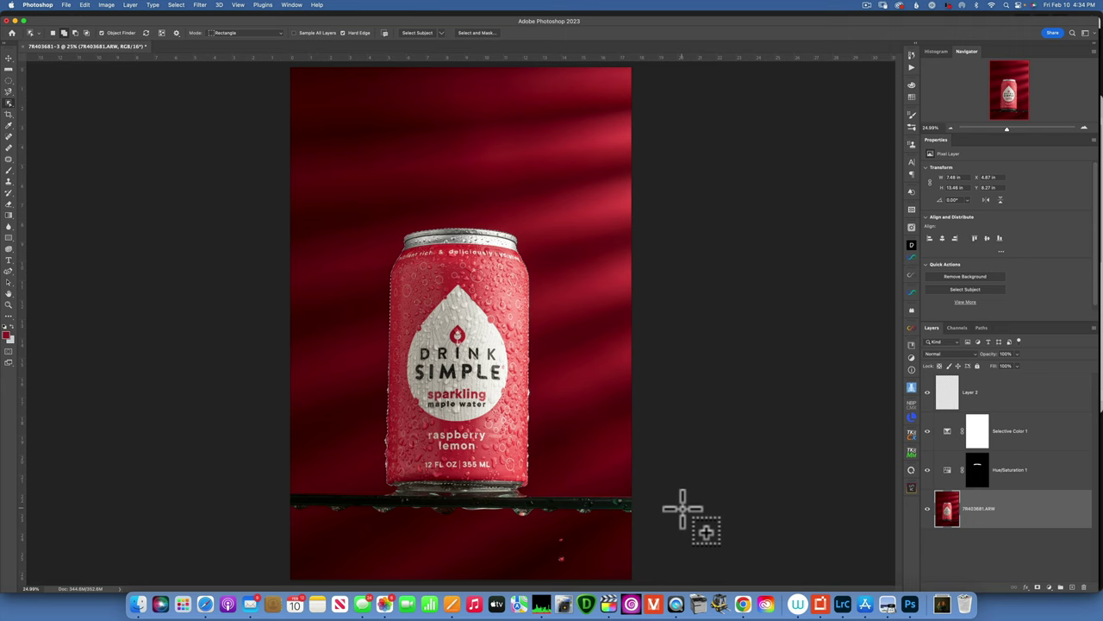
- Add a can-masked Brightness/Contrast layer with Contrast 31 and Brightness 0, toggling it to compare
click(1049, 587)
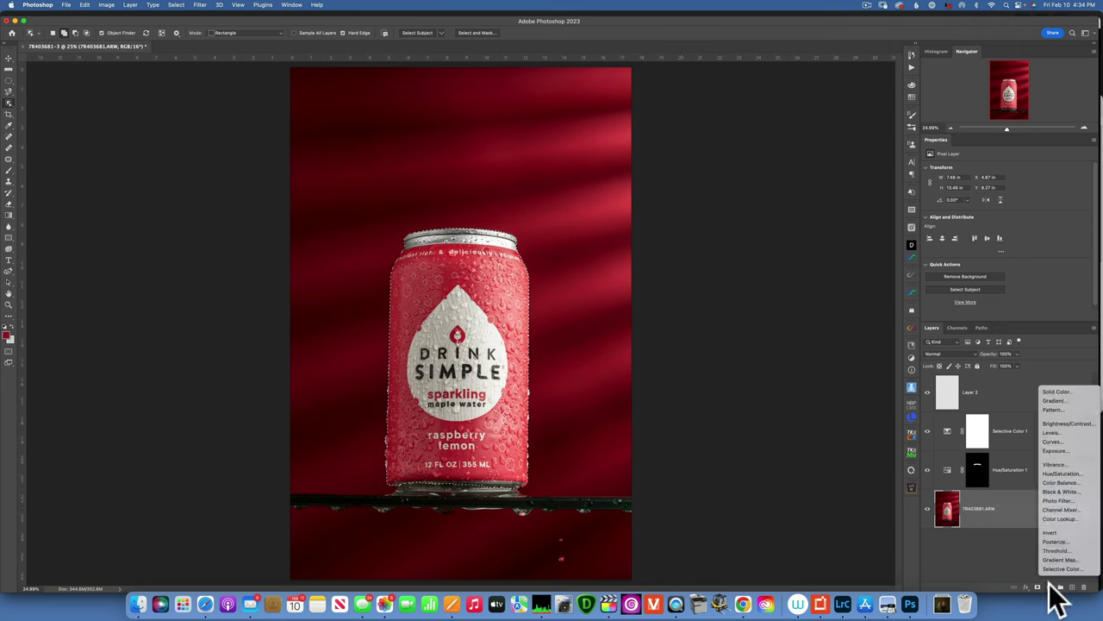
click(1069, 423)
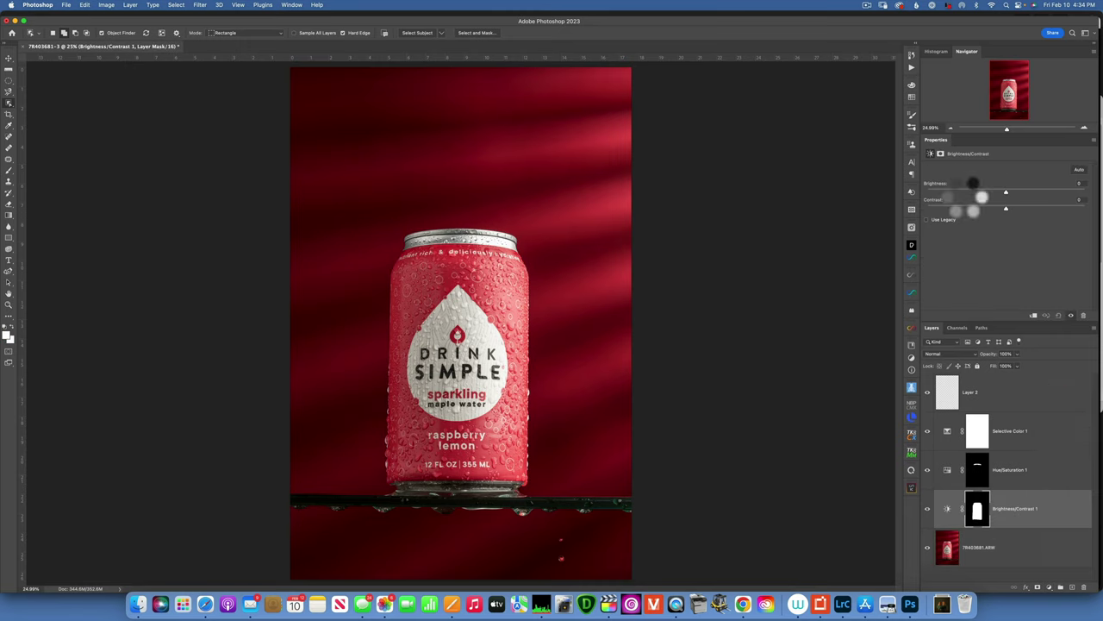
click(1042, 207)
click(928, 509)
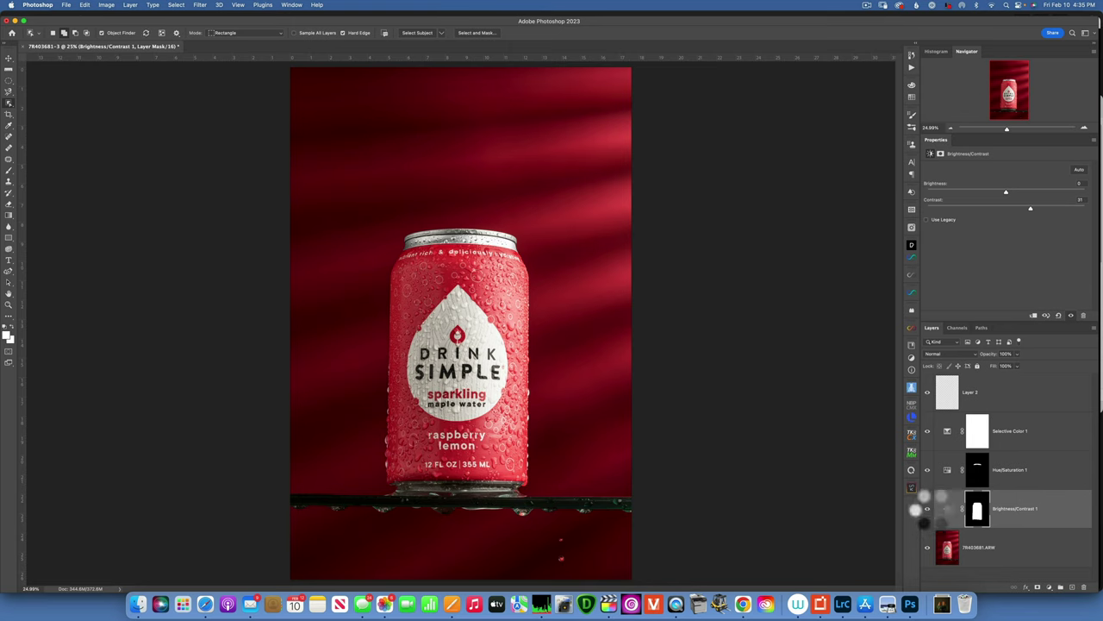
click(928, 508)
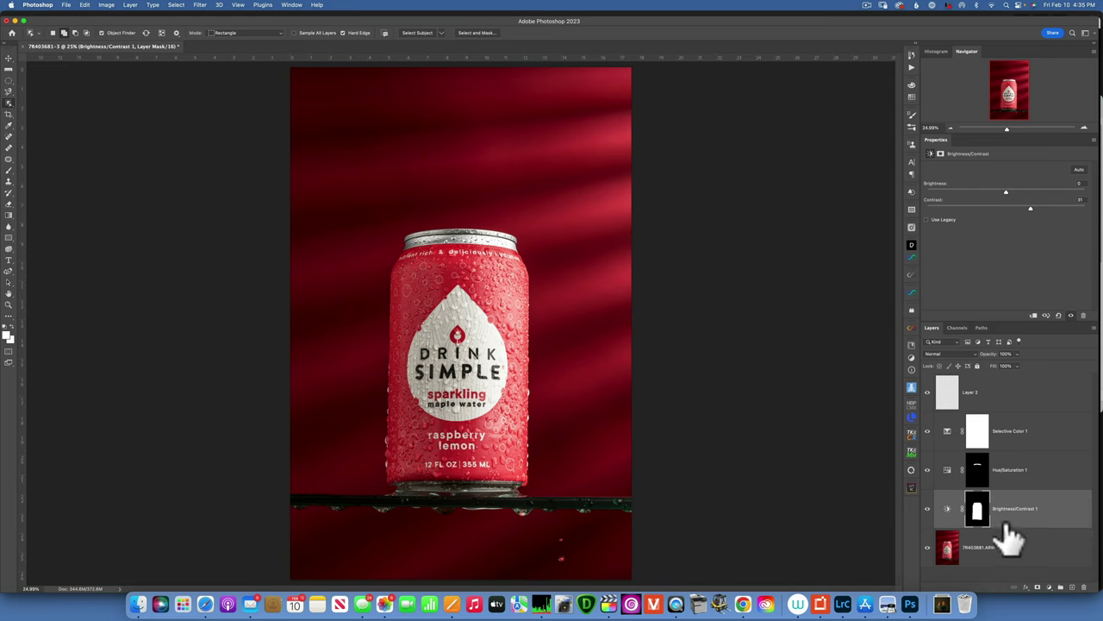
- Add a Curves adjustment layer that raises the black point to fade the shadows
drag(953, 559, 1054, 604)
click(1050, 587)
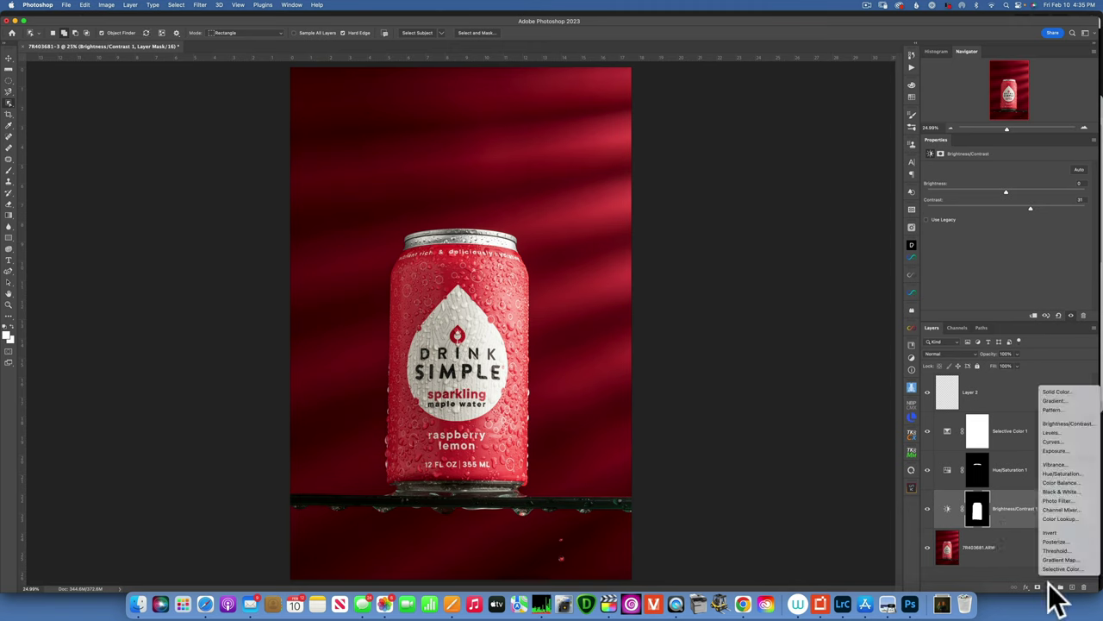
click(1076, 442)
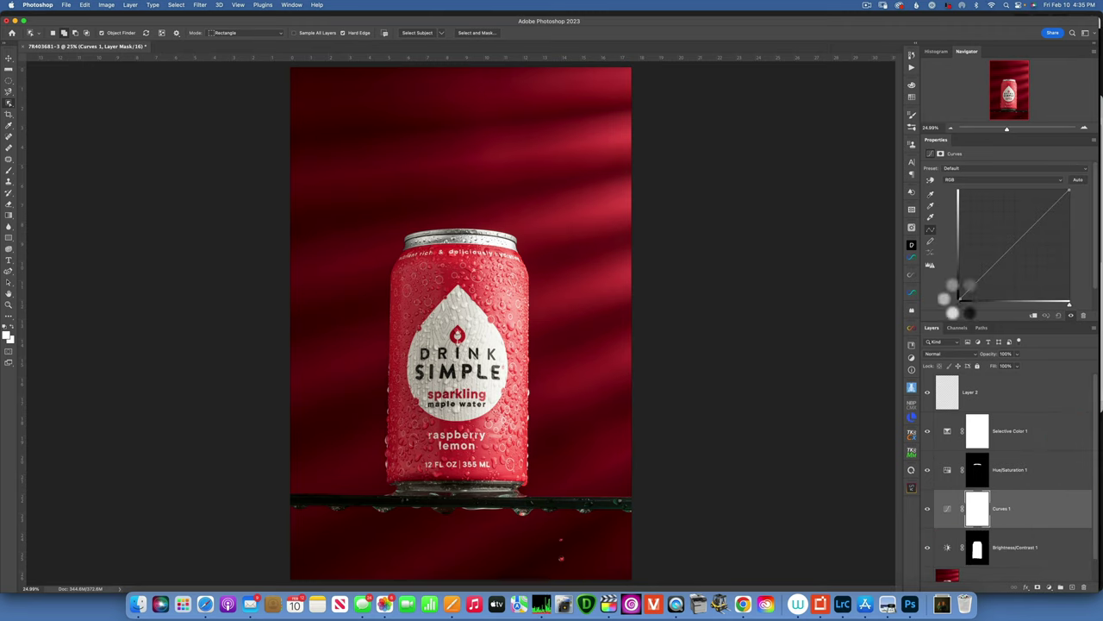
drag(958, 295, 961, 297)
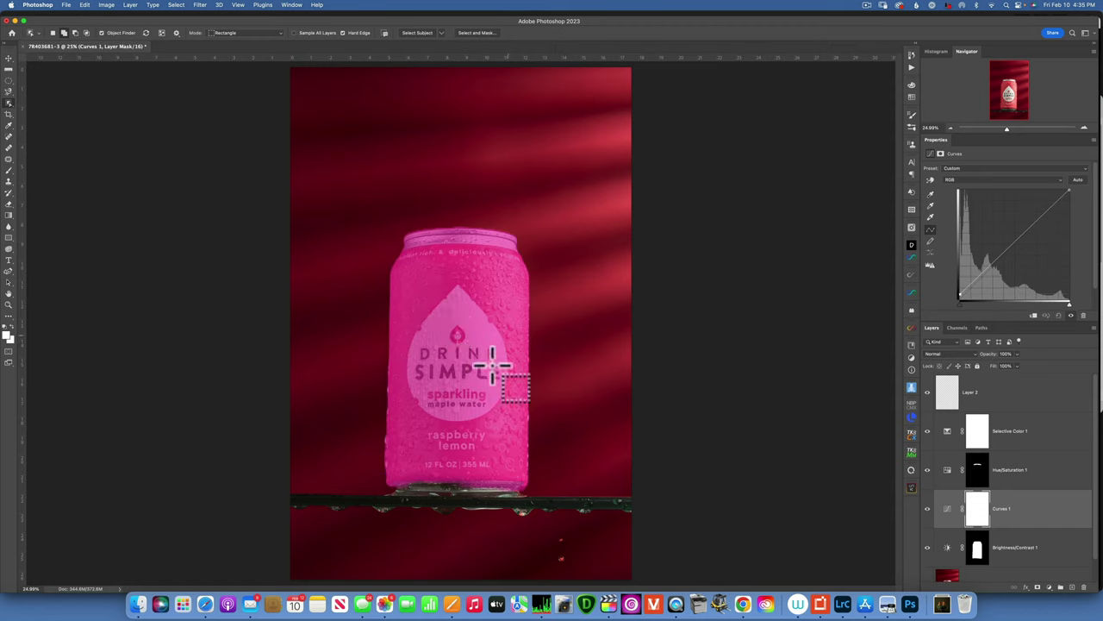
- Replace the Curves mask with a copy of the can mask, invert it, and compare
click(9, 57)
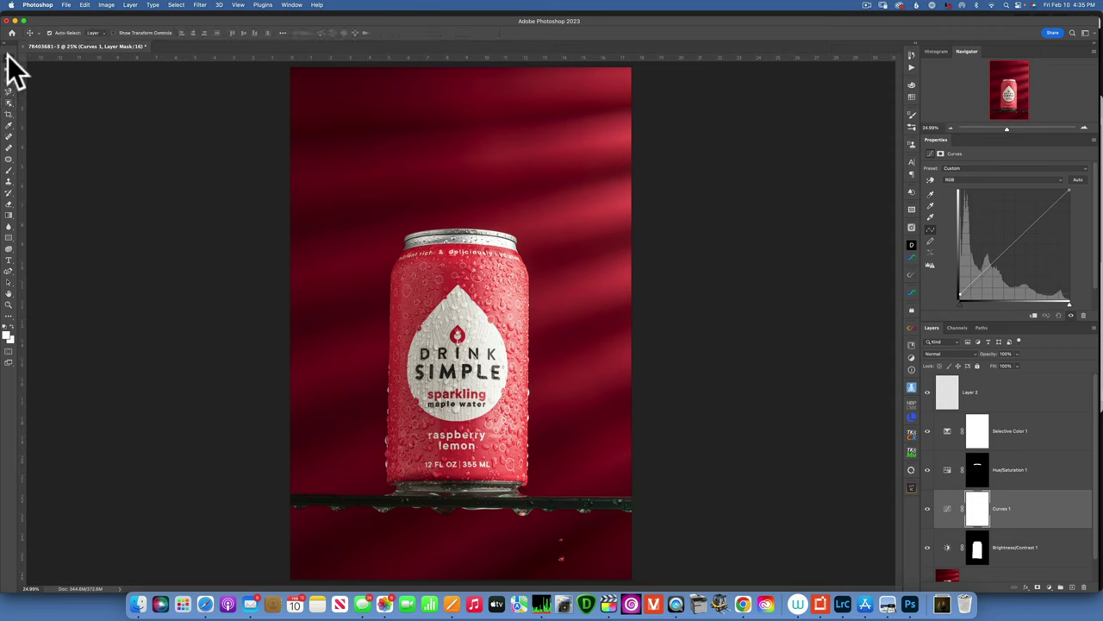
drag(983, 509, 1084, 587)
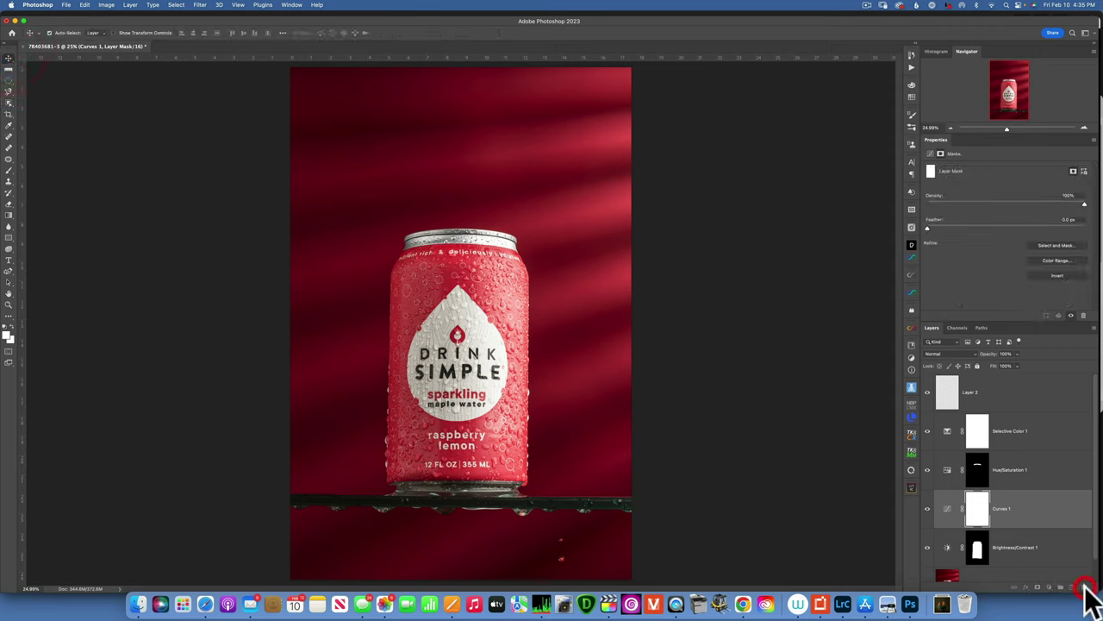
click(568, 193)
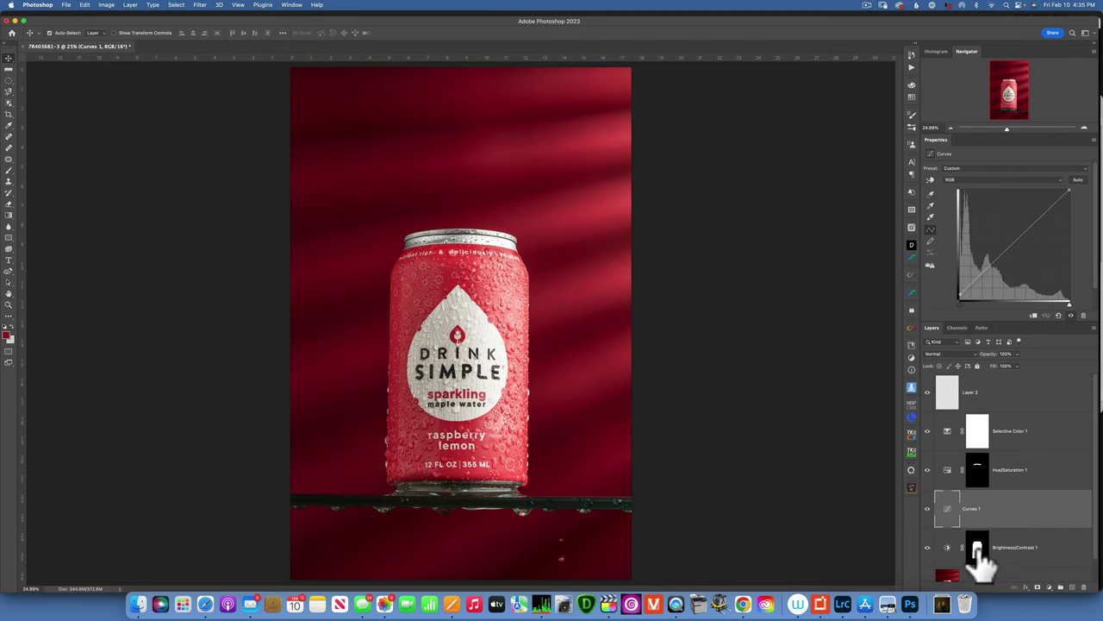
drag(983, 565, 983, 515)
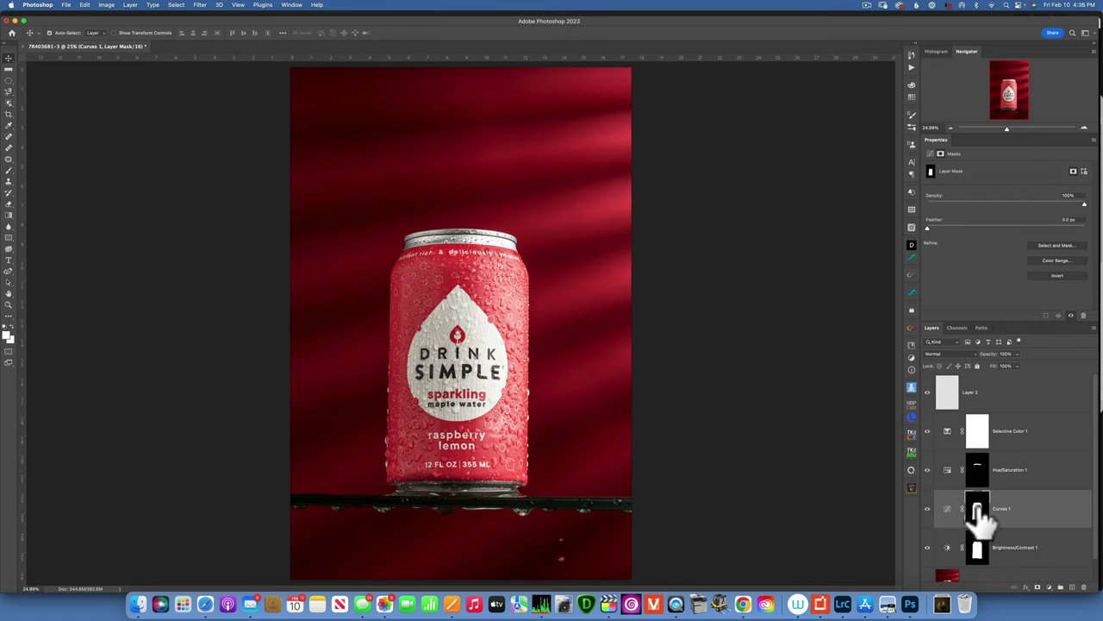
click(978, 510)
key(super+i)
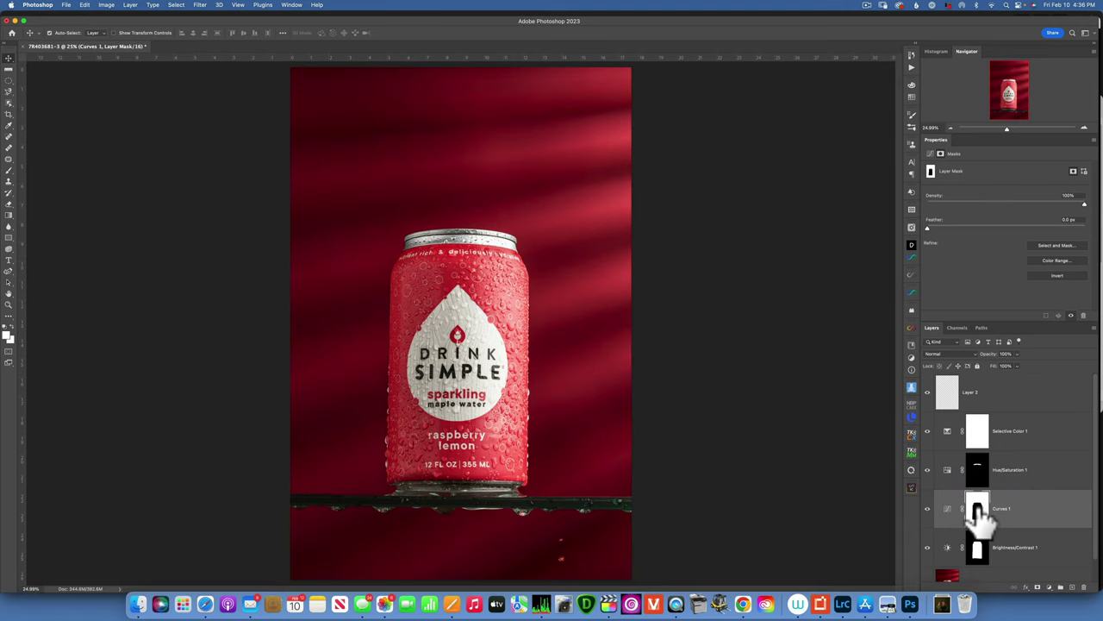
click(928, 509)
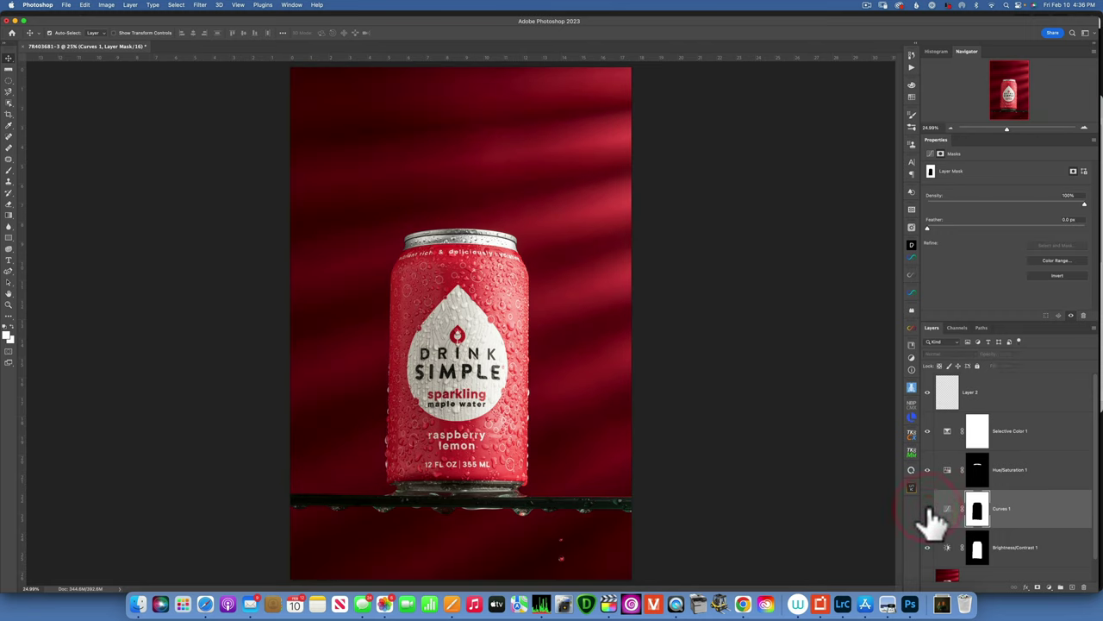
click(928, 509)
click(929, 509)
click(928, 510)
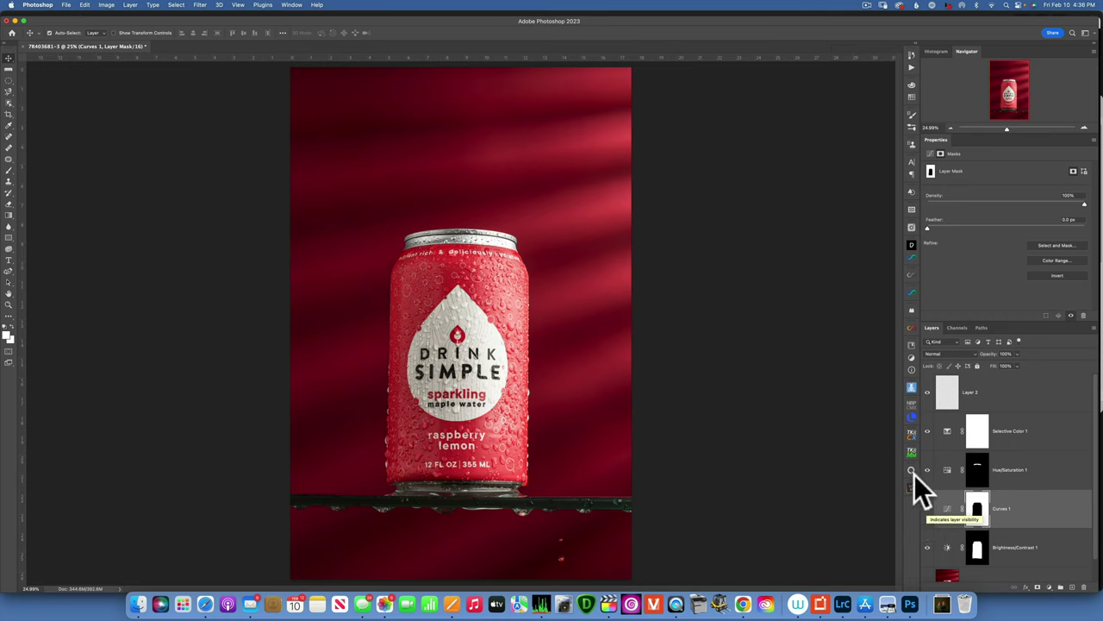
- On Layer 2, set the foreground colour to dark red #922f36 (R 146, G 47, B 54), sampled from the can and backdrop
click(949, 394)
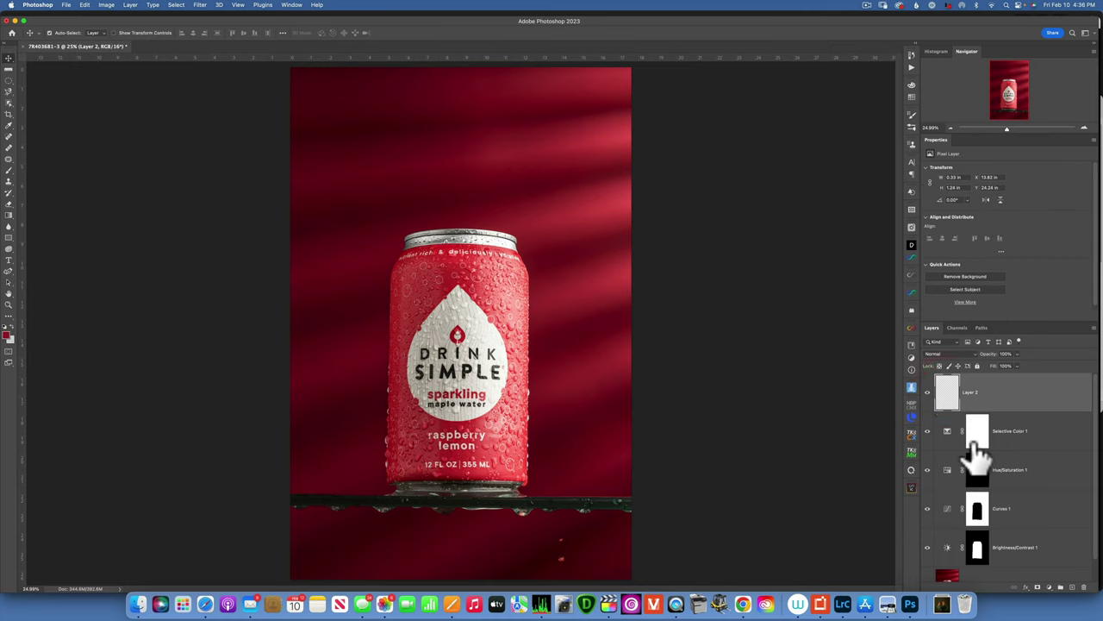
drag(975, 444, 847, 409)
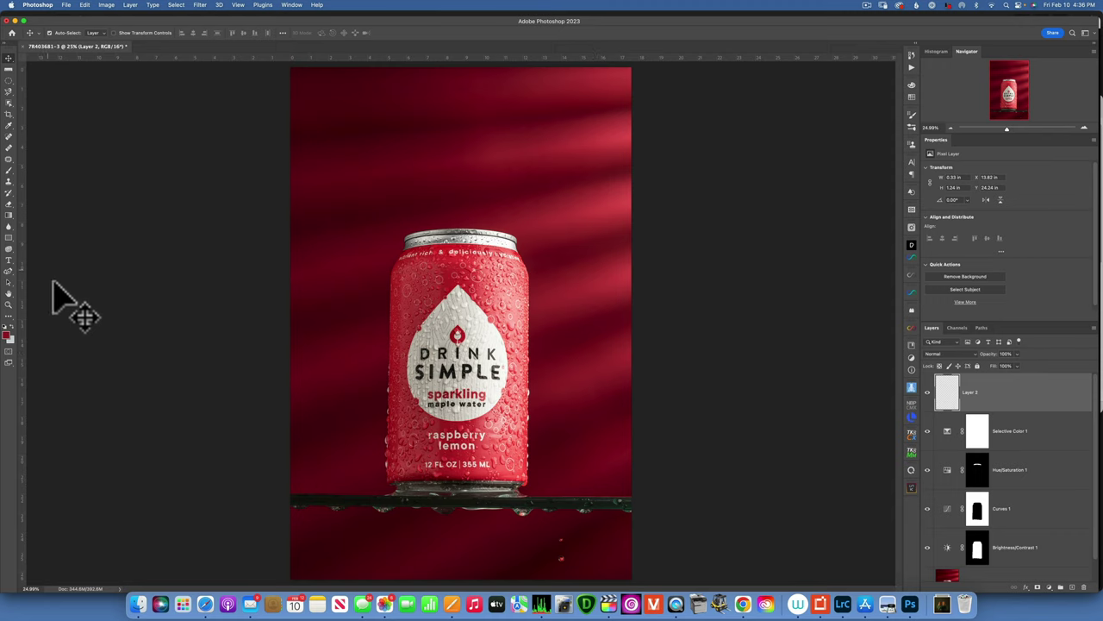
click(6, 335)
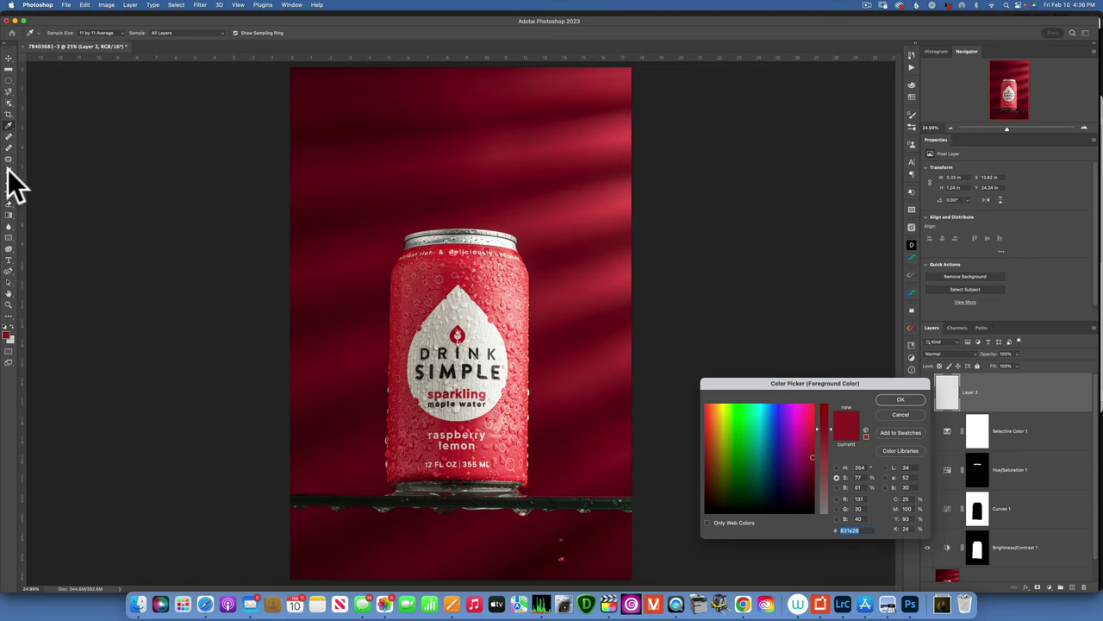
text(b)
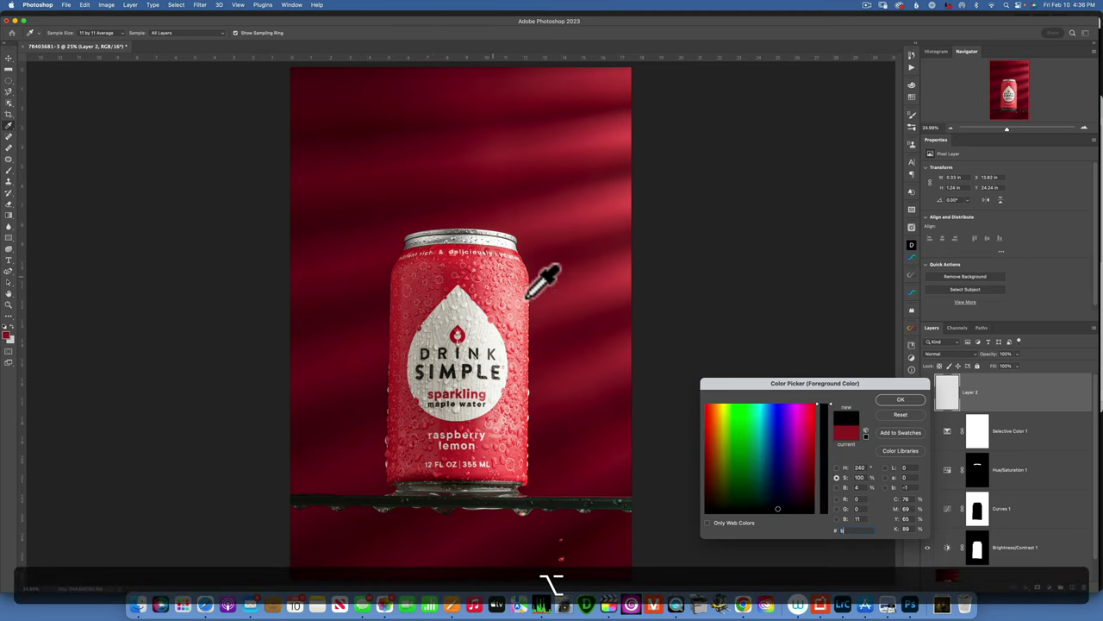
click(450, 281)
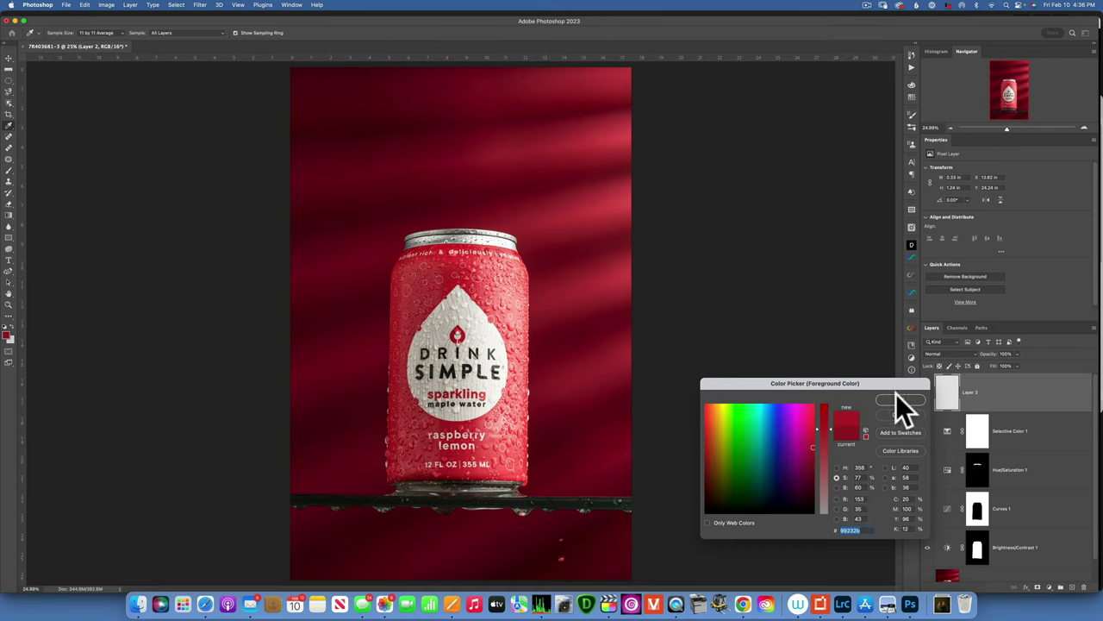
key(alt)
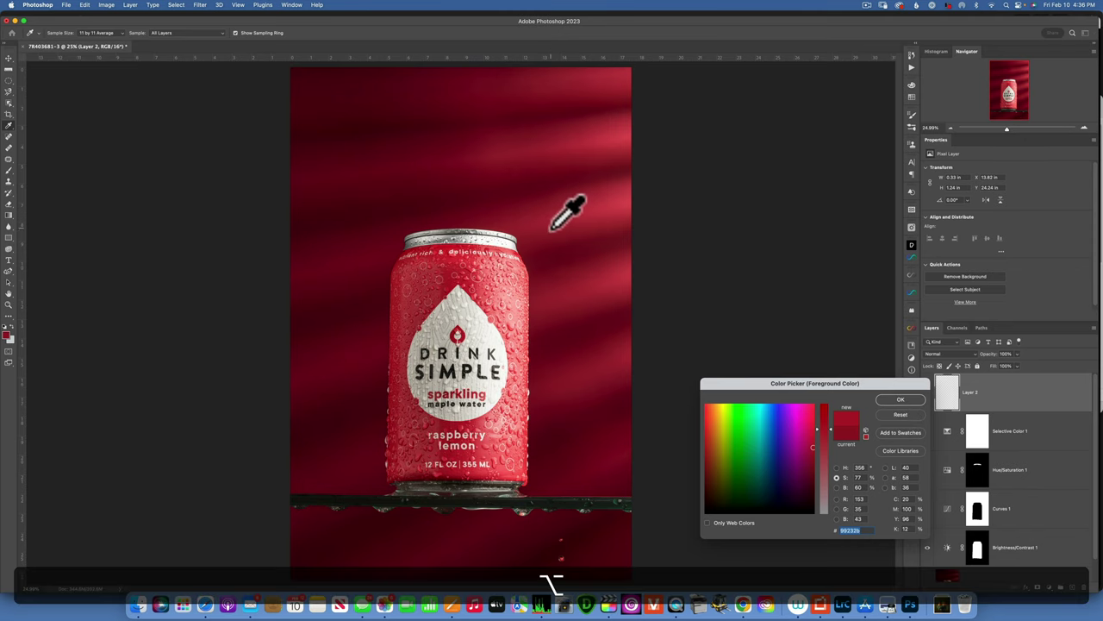
click(552, 227)
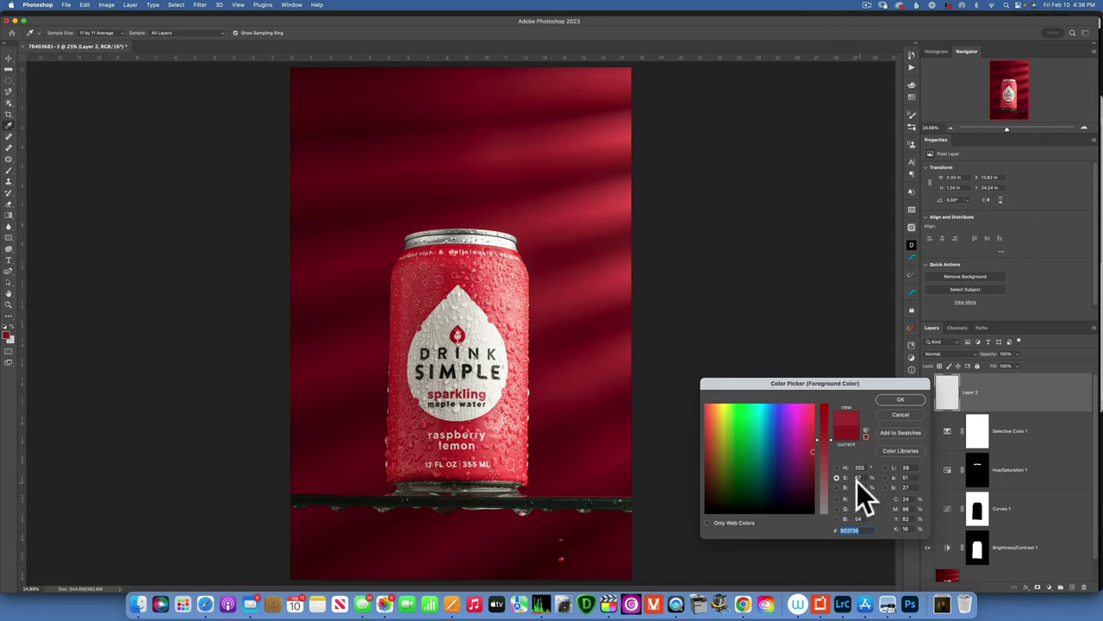
alt+click(452, 283)
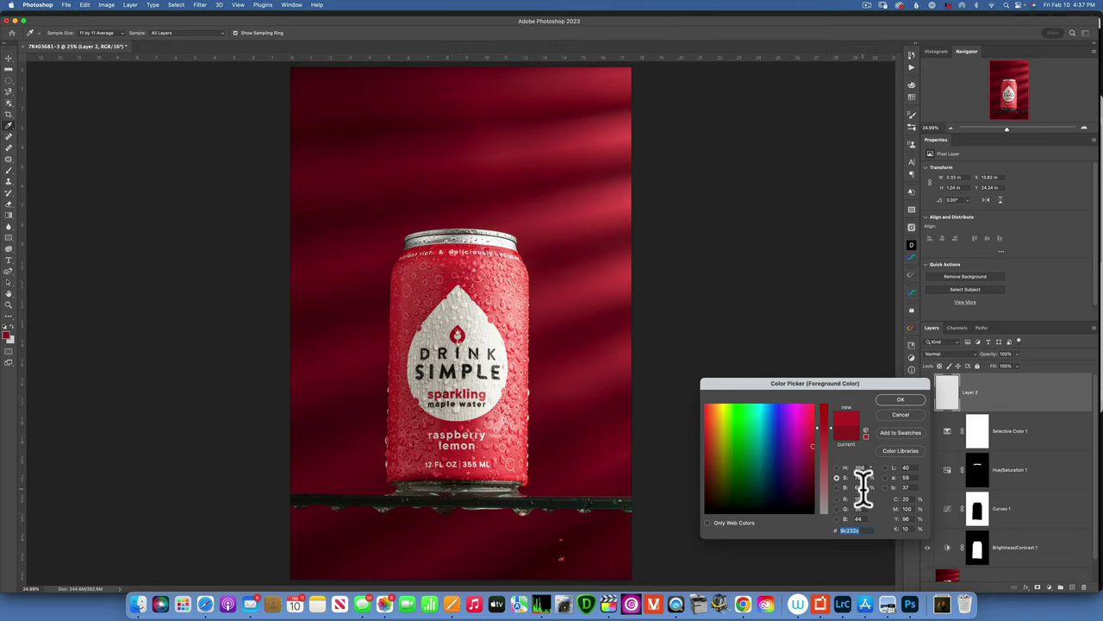
key(alt)
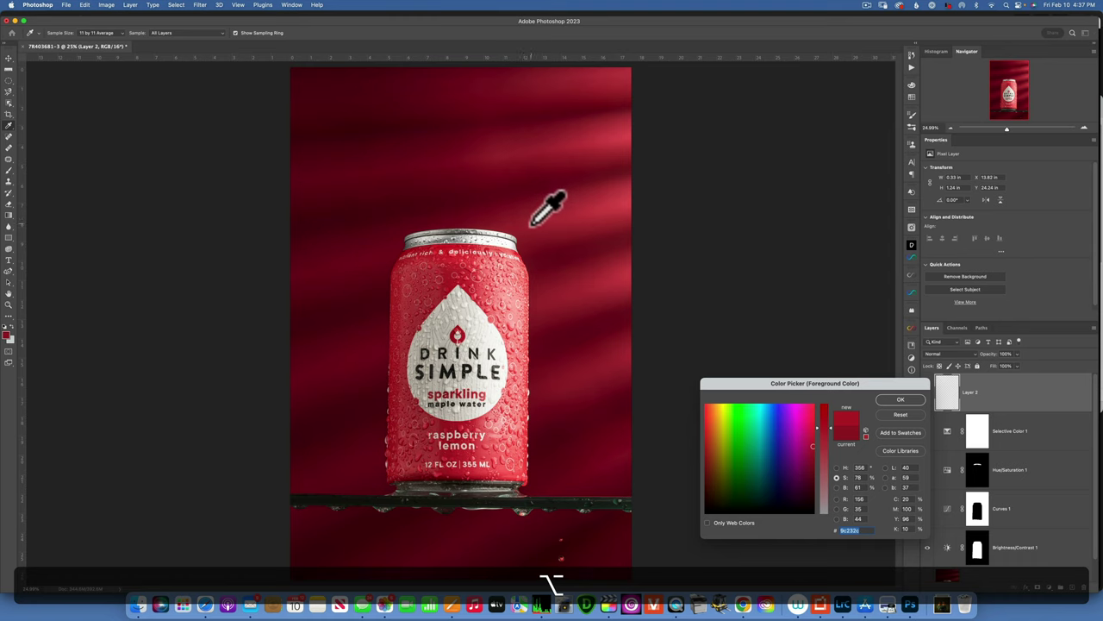
click(532, 224)
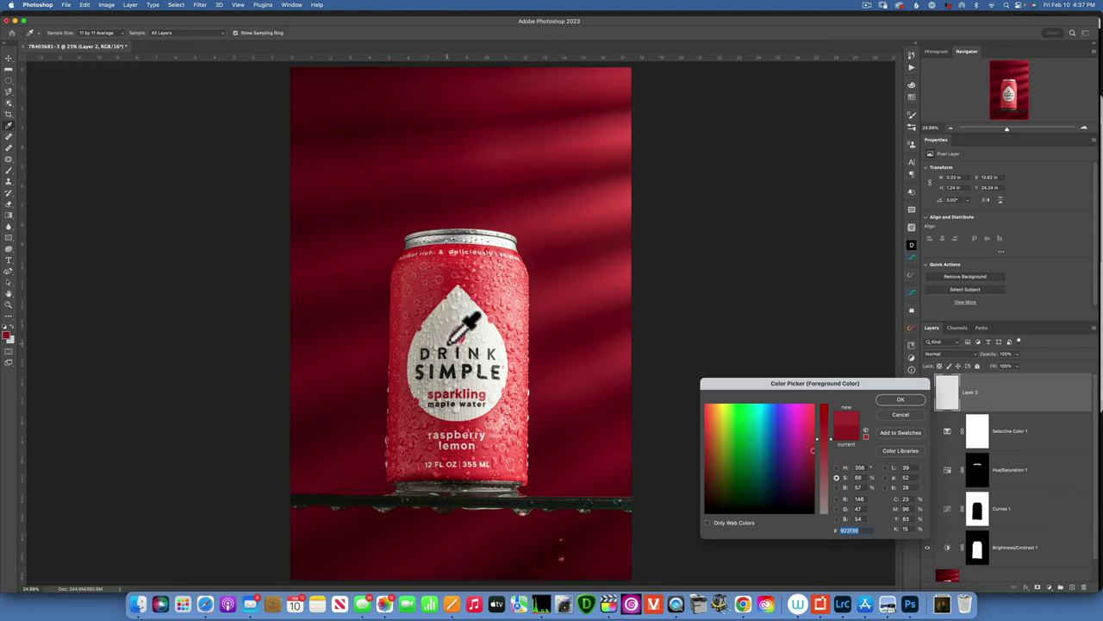
click(907, 413)
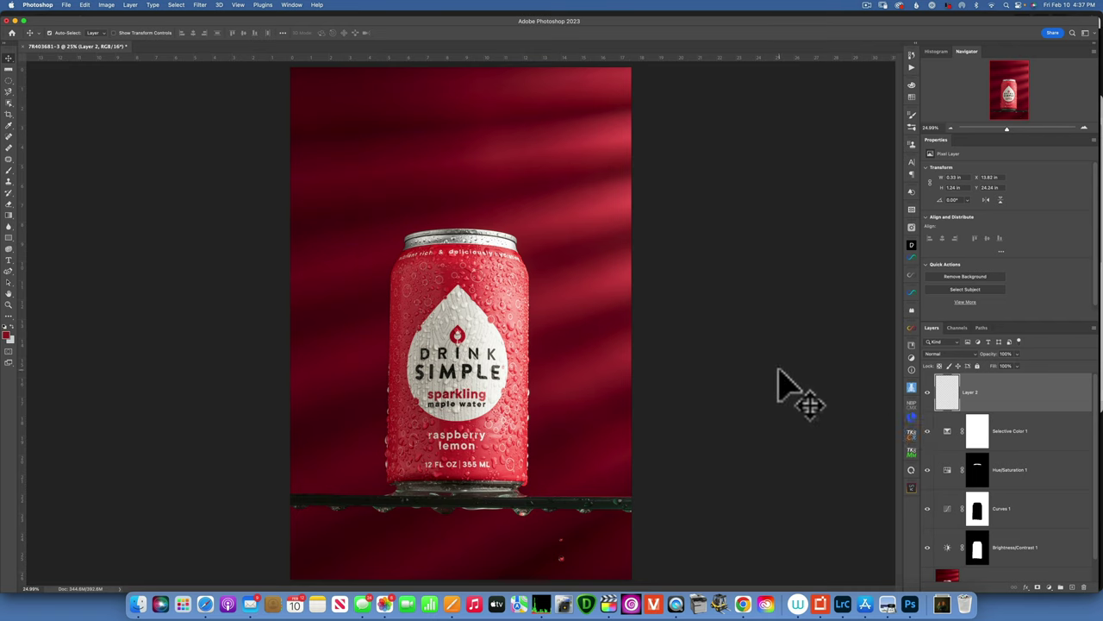
- Crop a slim strip from the top-right, nudge and slightly straighten the photo, and apply
click(10, 115)
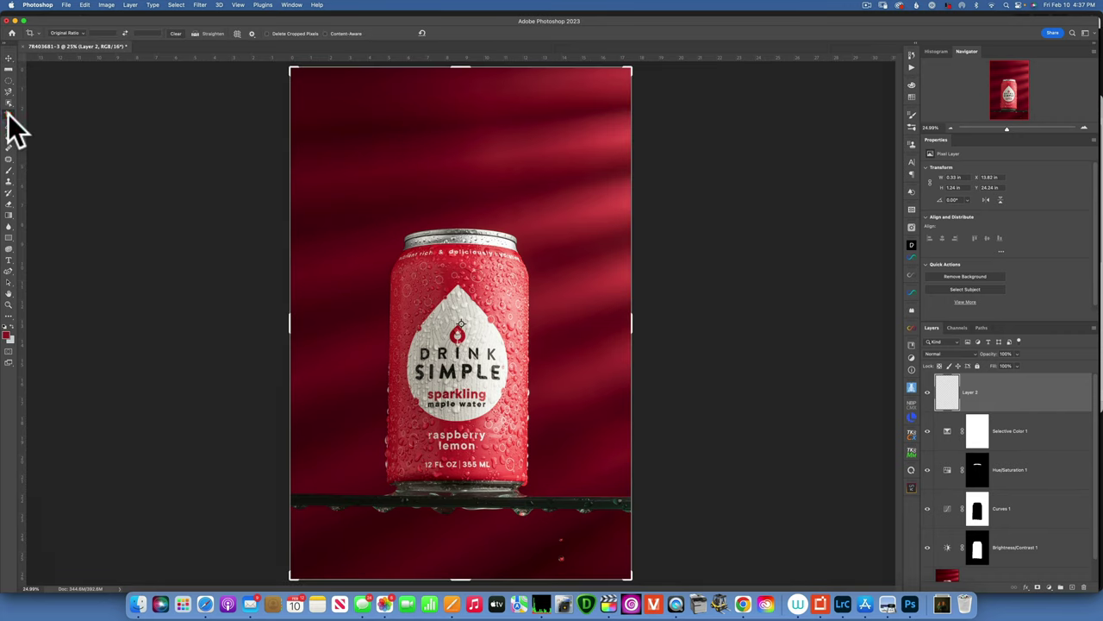
click(627, 73)
drag(624, 72, 623, 79)
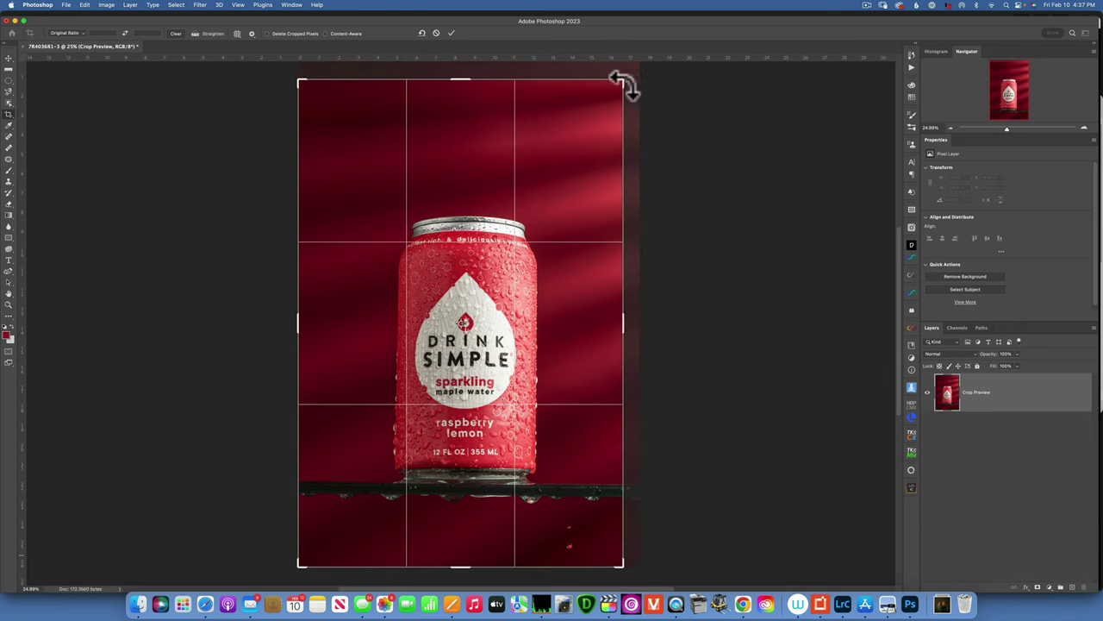
drag(483, 253, 475, 256)
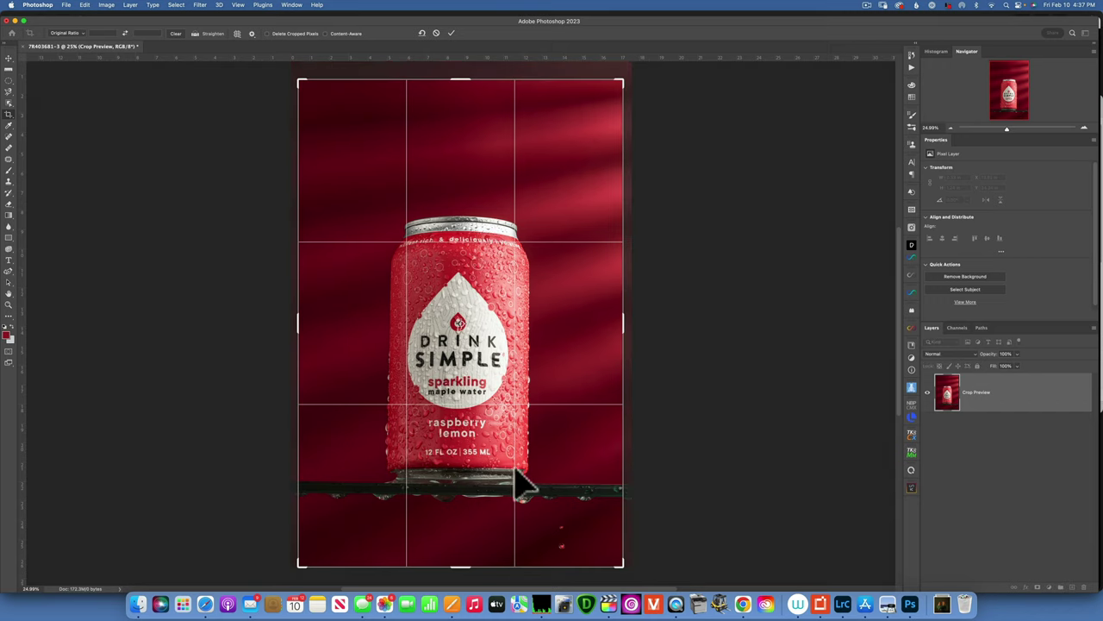
drag(631, 78, 628, 74)
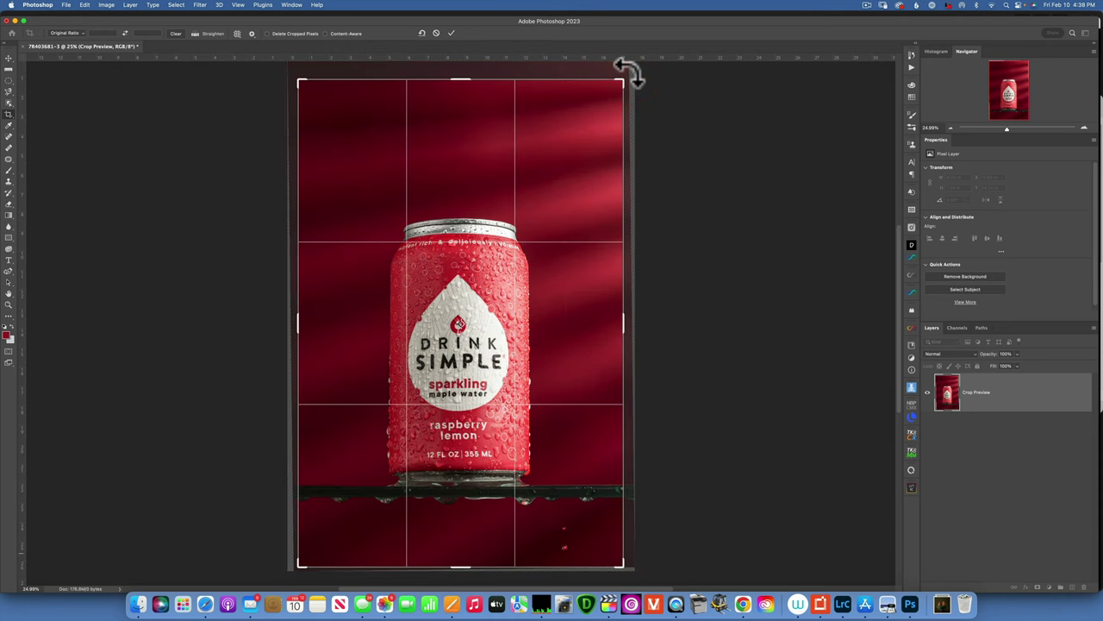
key(Return)
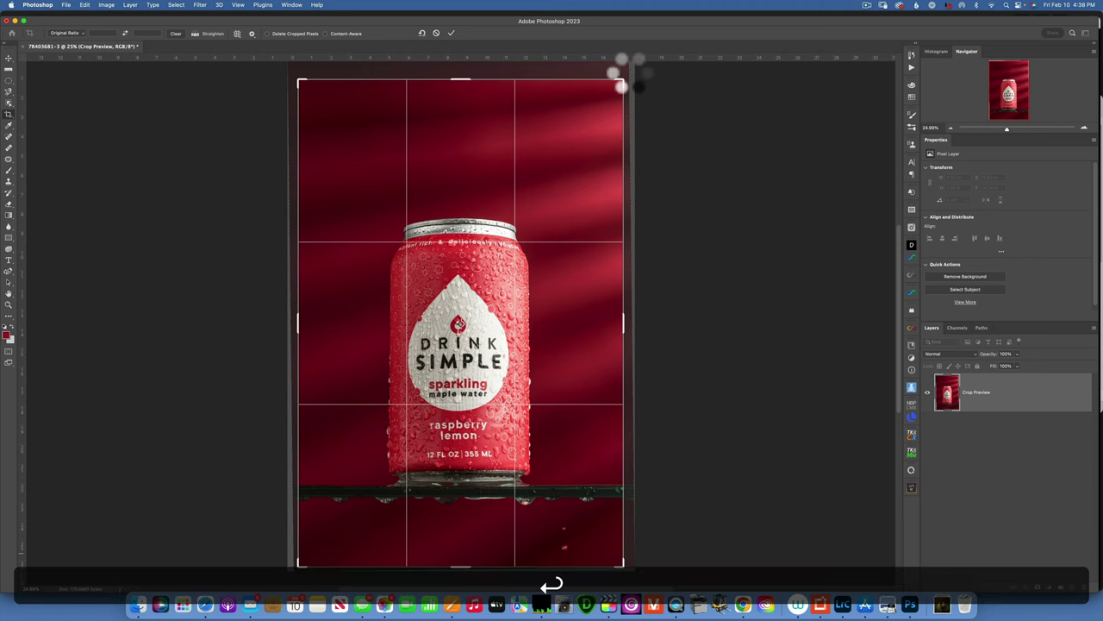